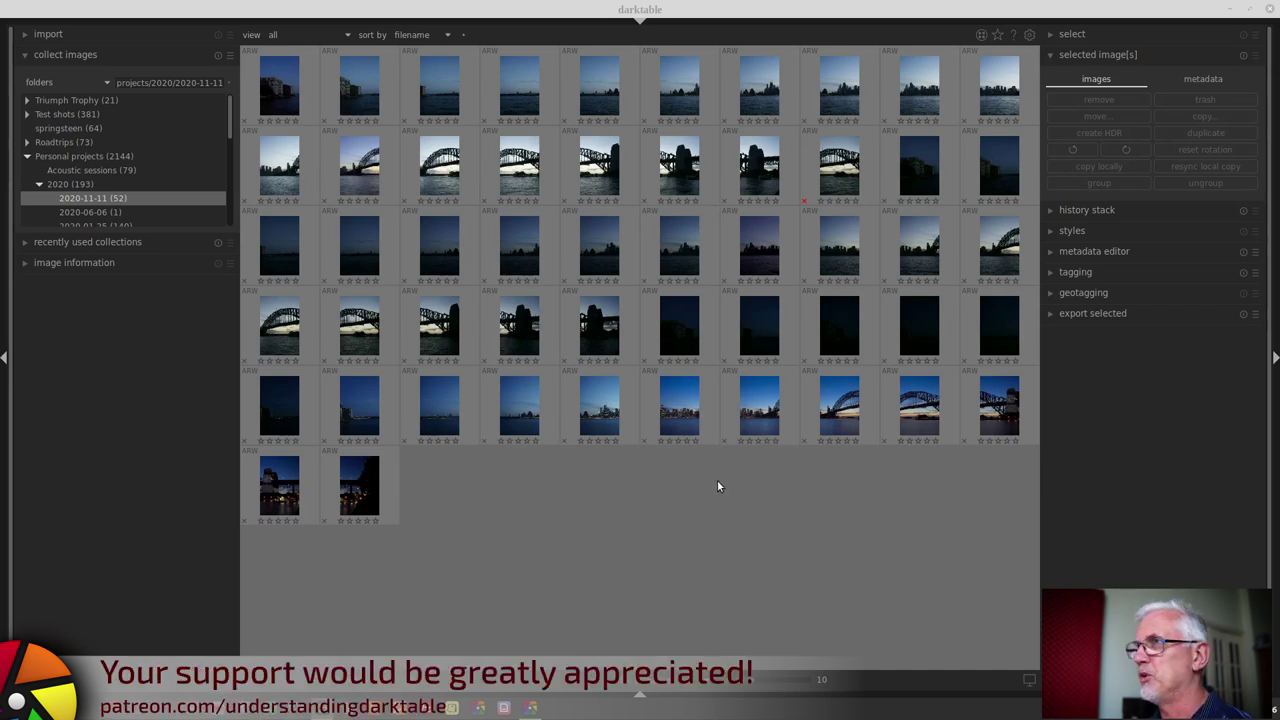
Step: Expand darktable's tagging module and select every image in the collection
scroll(717, 479, down, 7)
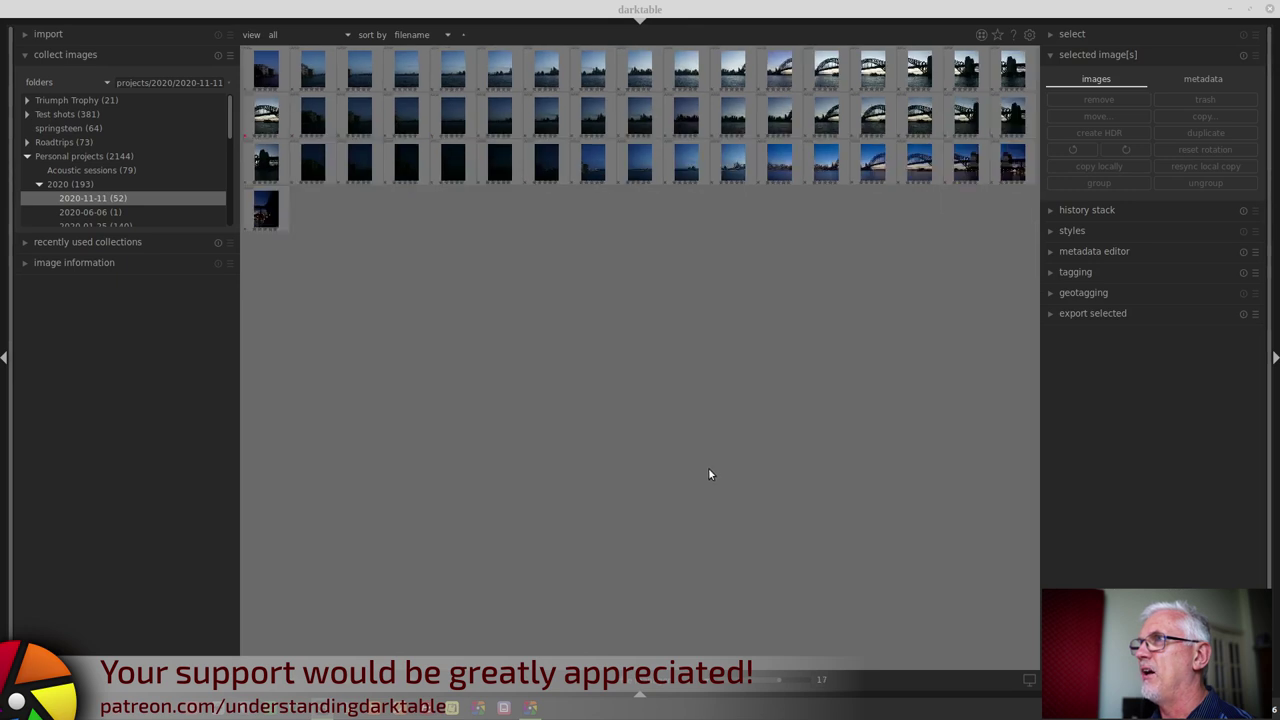
scroll(708, 474, down, 1)
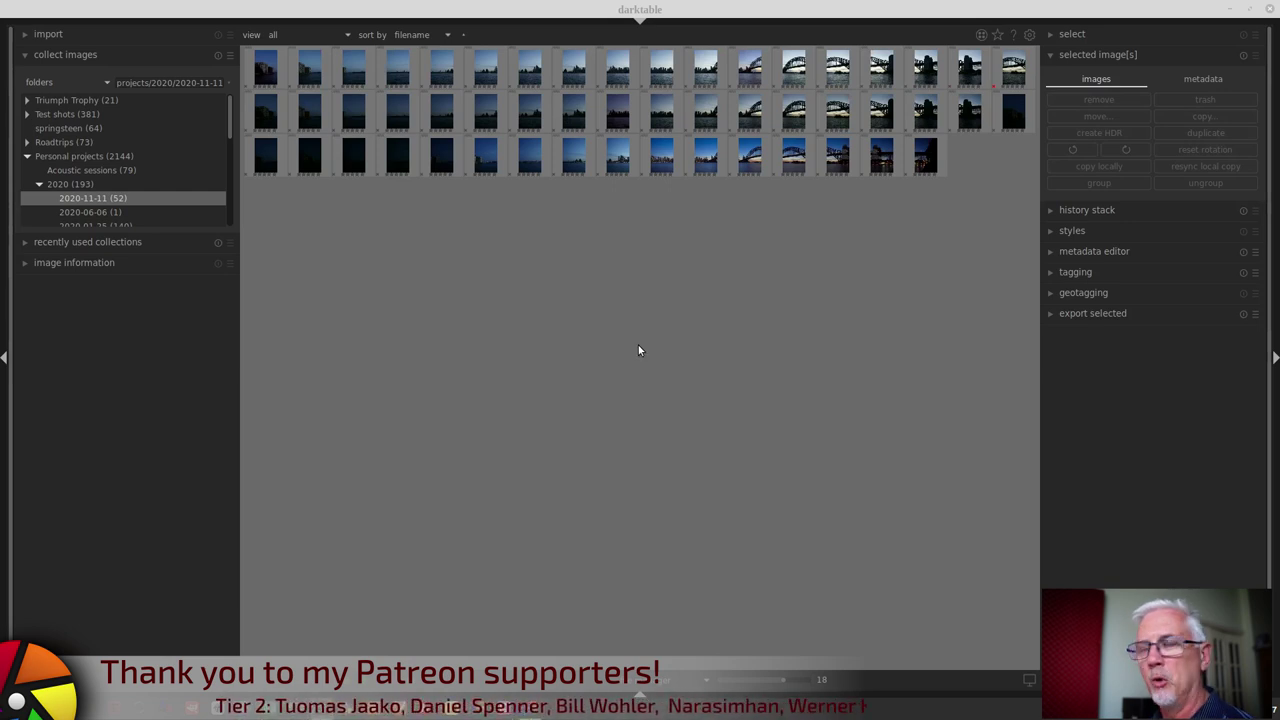
ctrl+scroll(614, 300, up, 8)
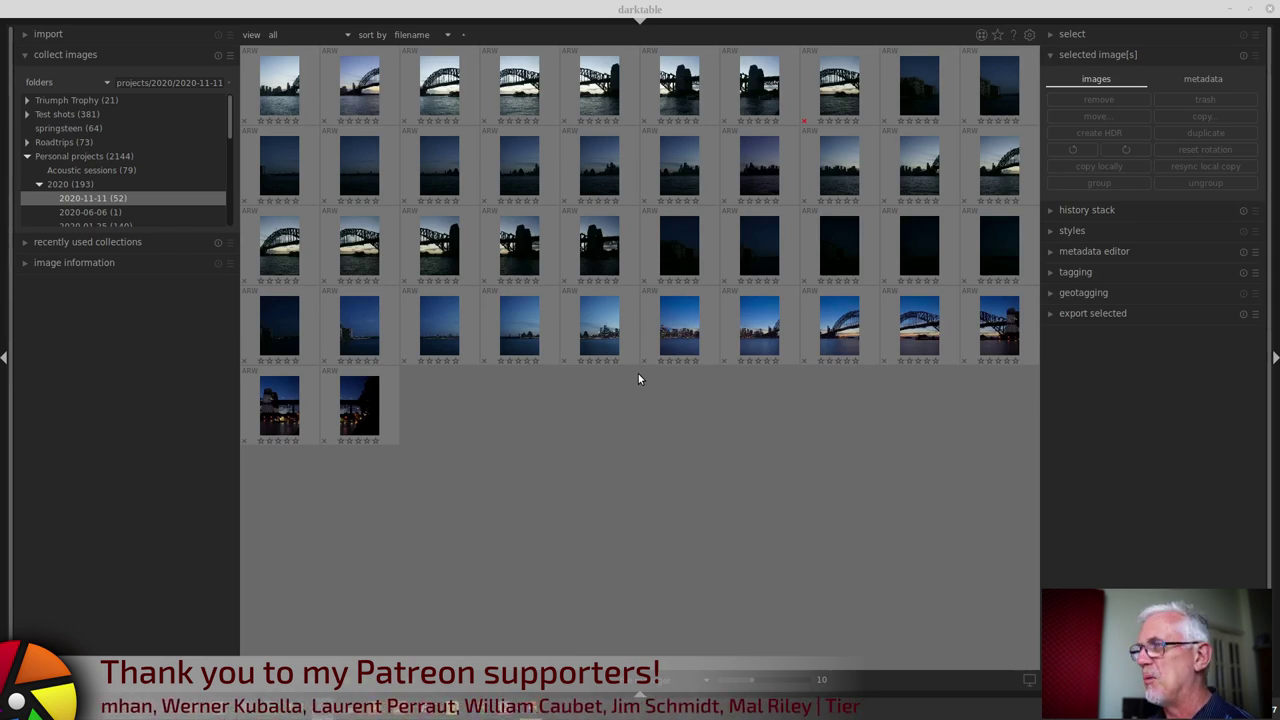
click(1107, 273)
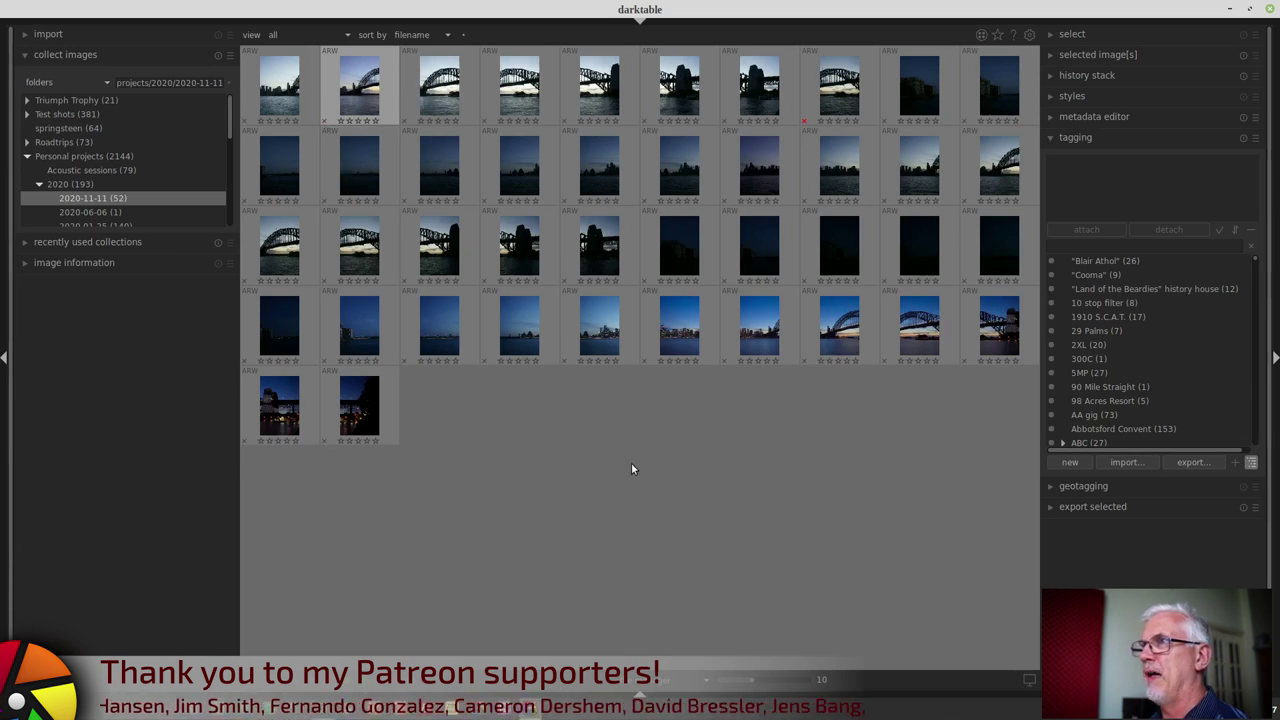
key(ctrl+a)
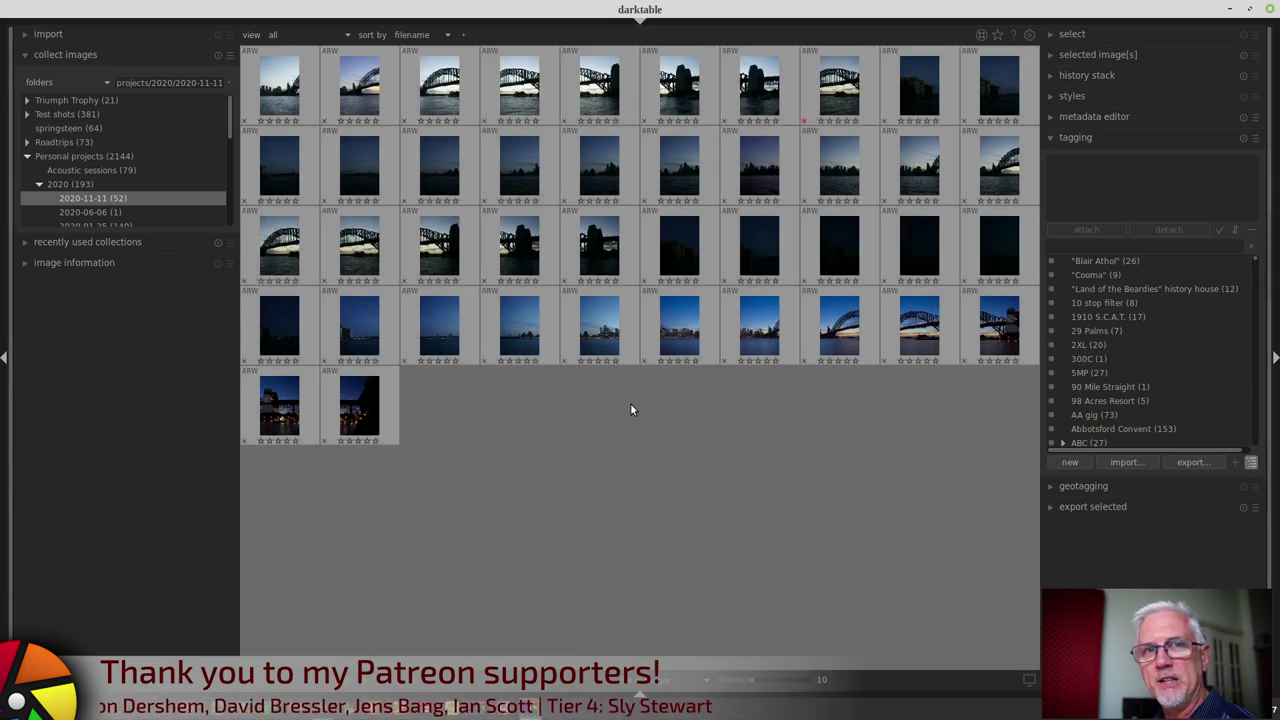
Step: Filter the tag dictionary by 'pano' and leave only the panoramic source tag picked
click(1110, 245)
text(pano)
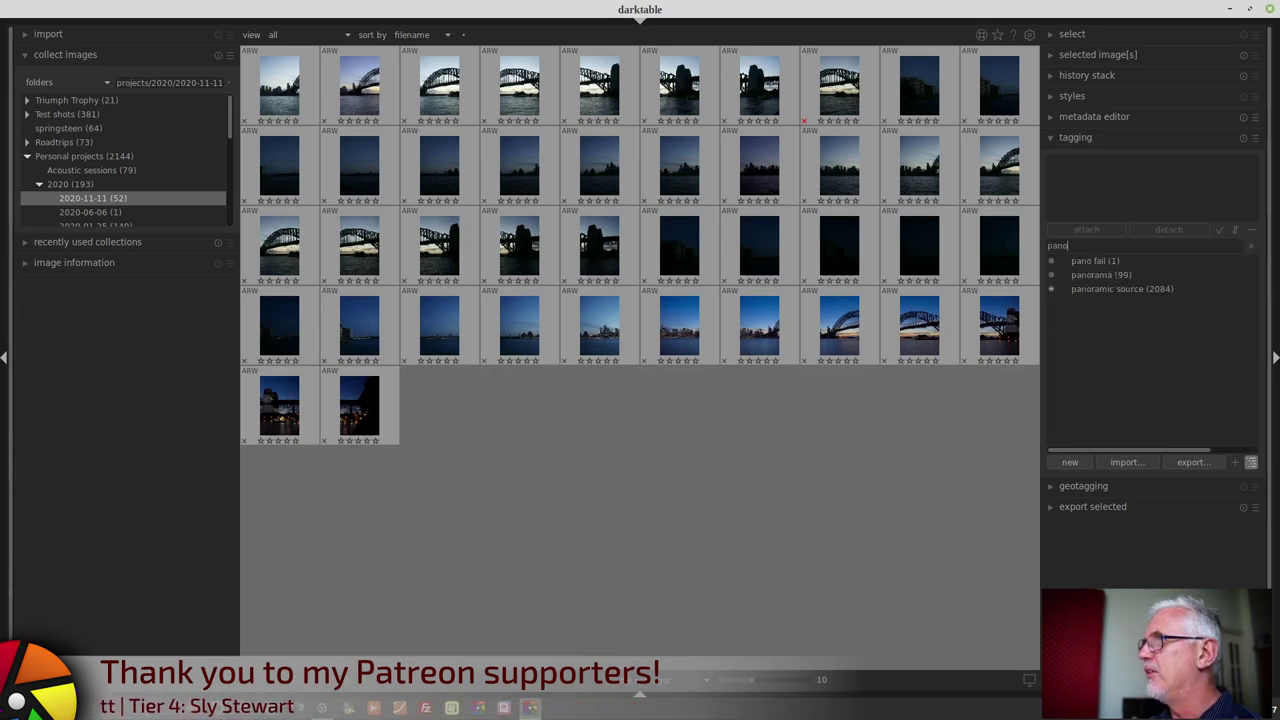
click(1120, 288)
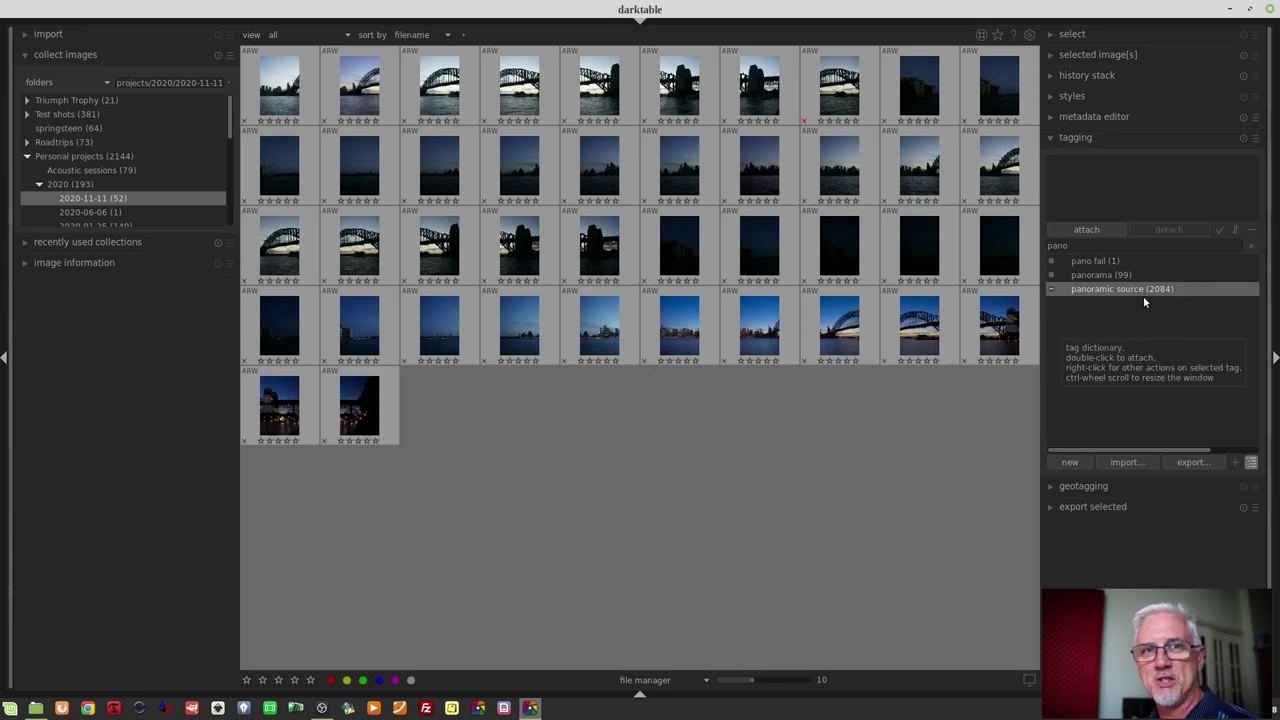
ctrl+click(1088, 276)
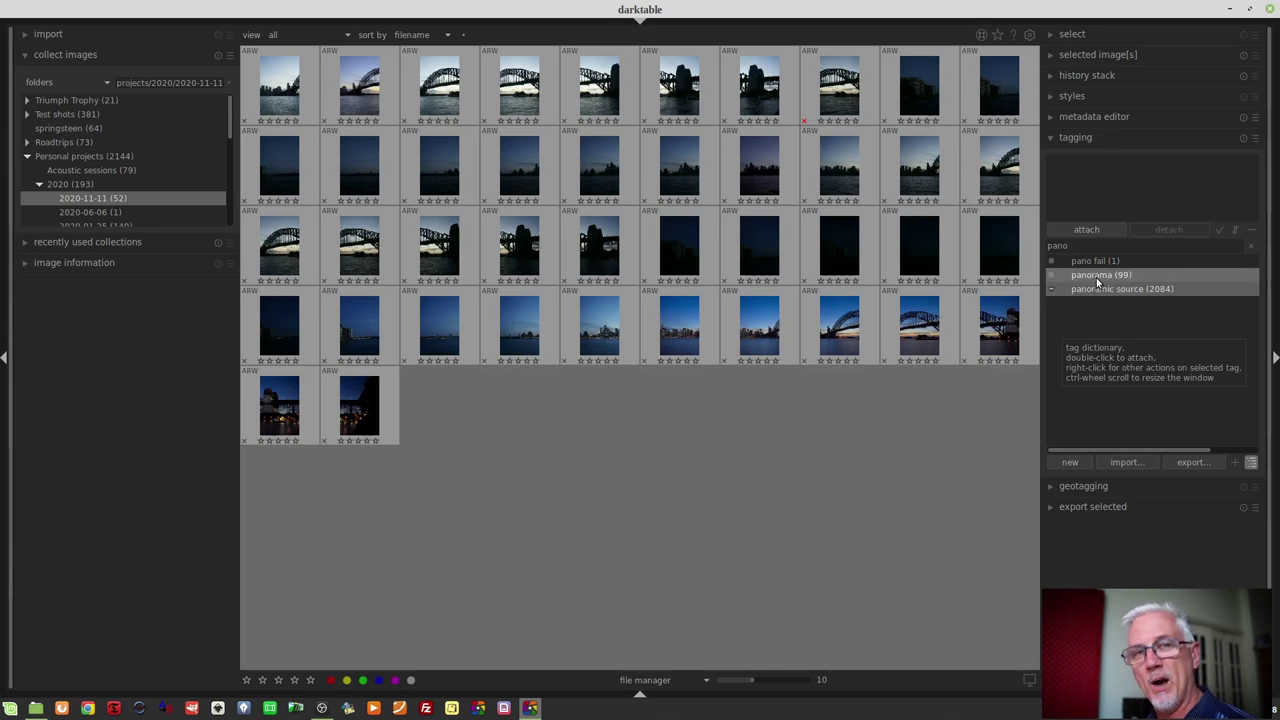
ctrl+click(1097, 279)
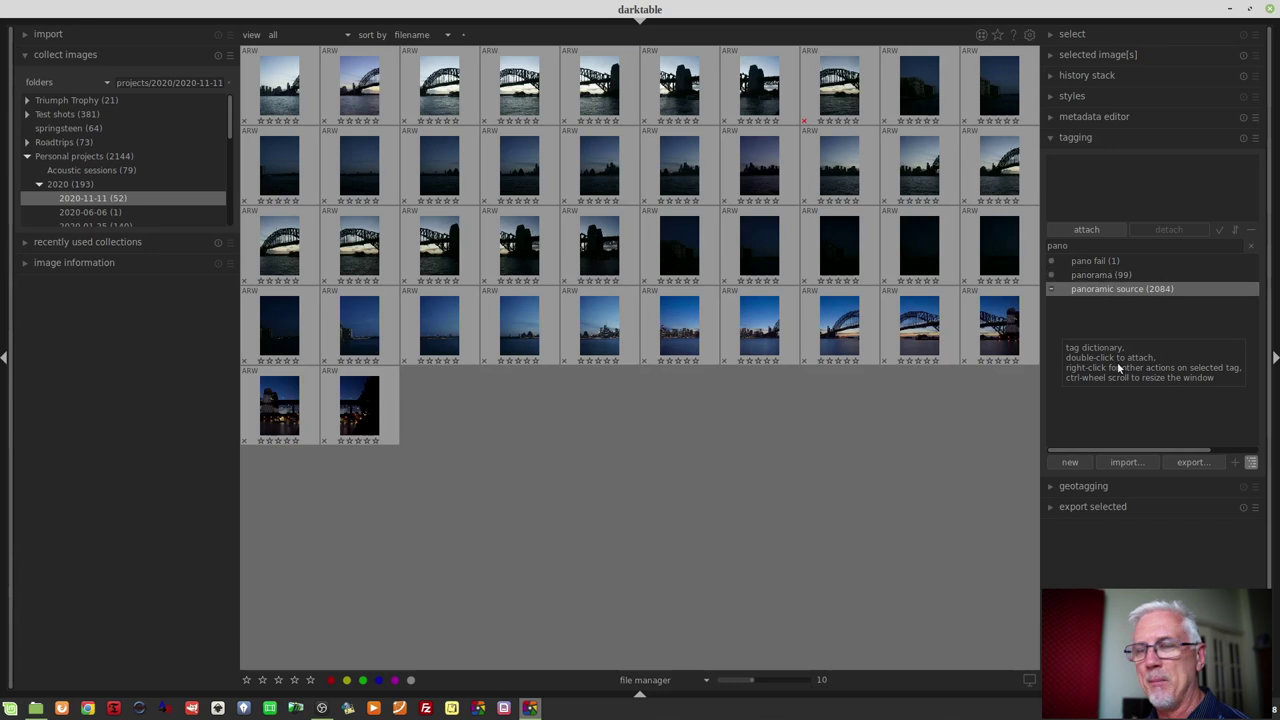
Step: Attach panoramic source to all 52 images, then search the tags for 'harbour'
click(1078, 231)
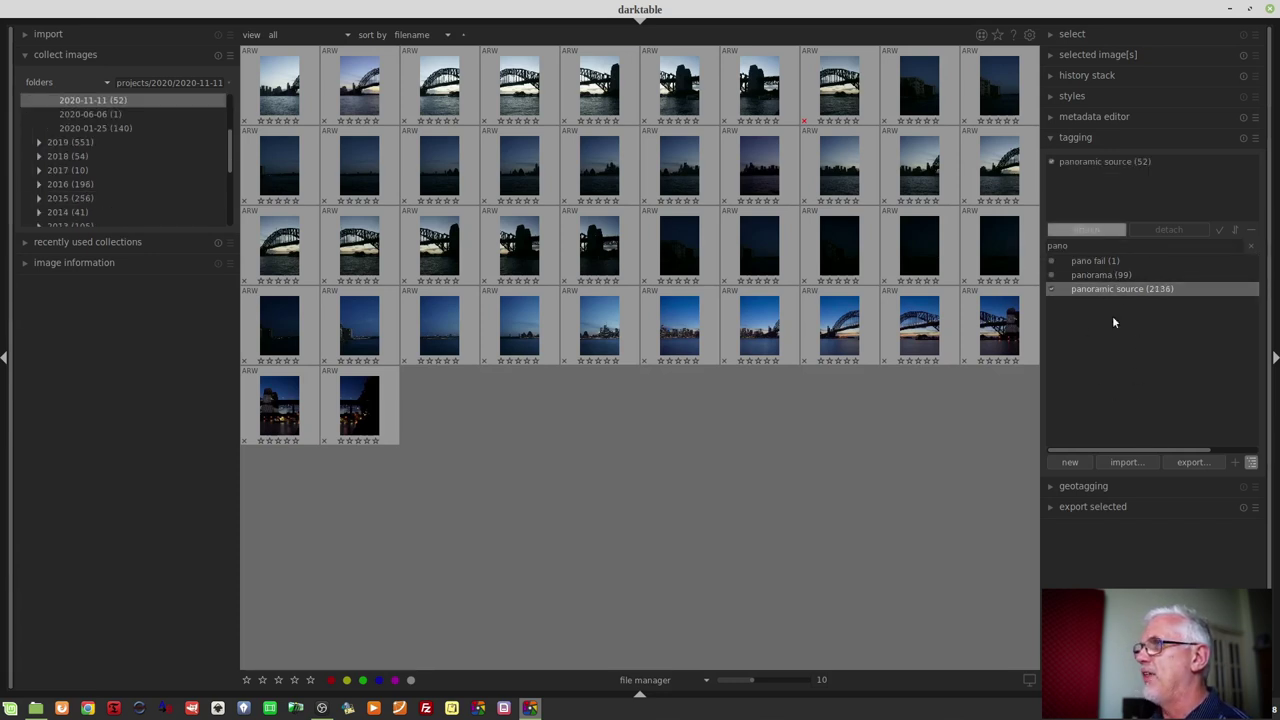
click(1101, 245)
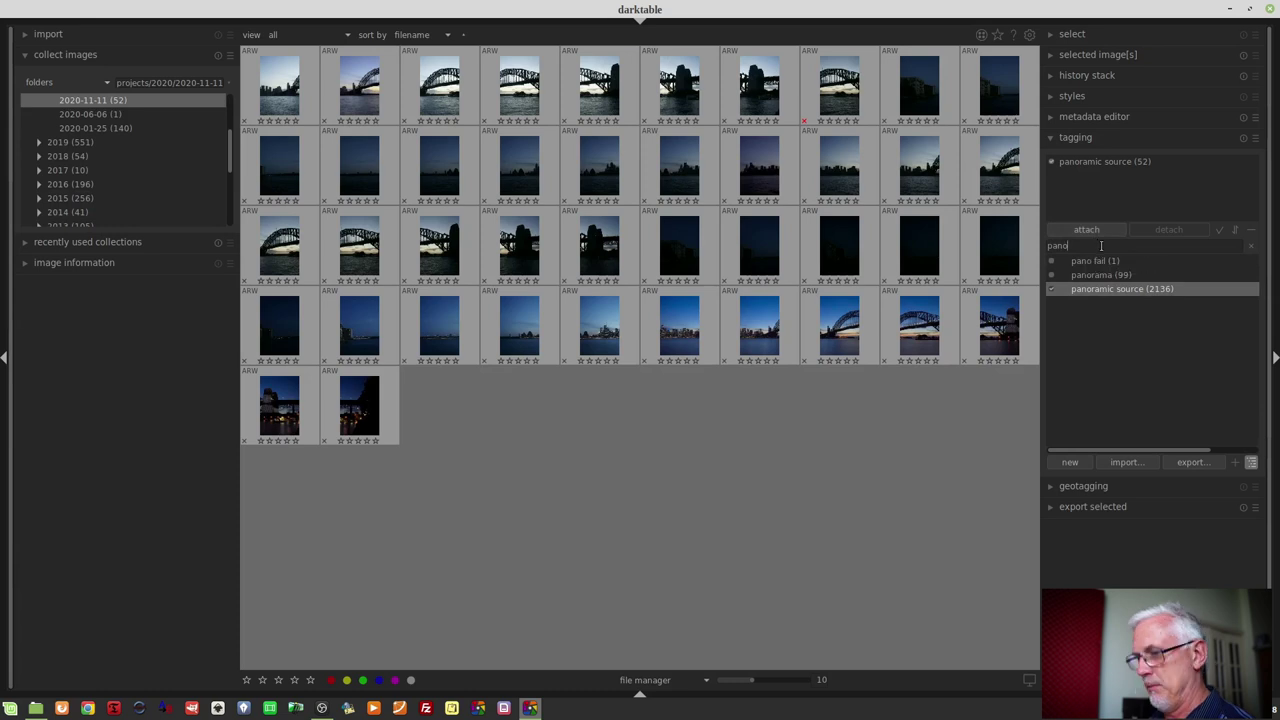
double_click(1101, 245)
text(harbour)
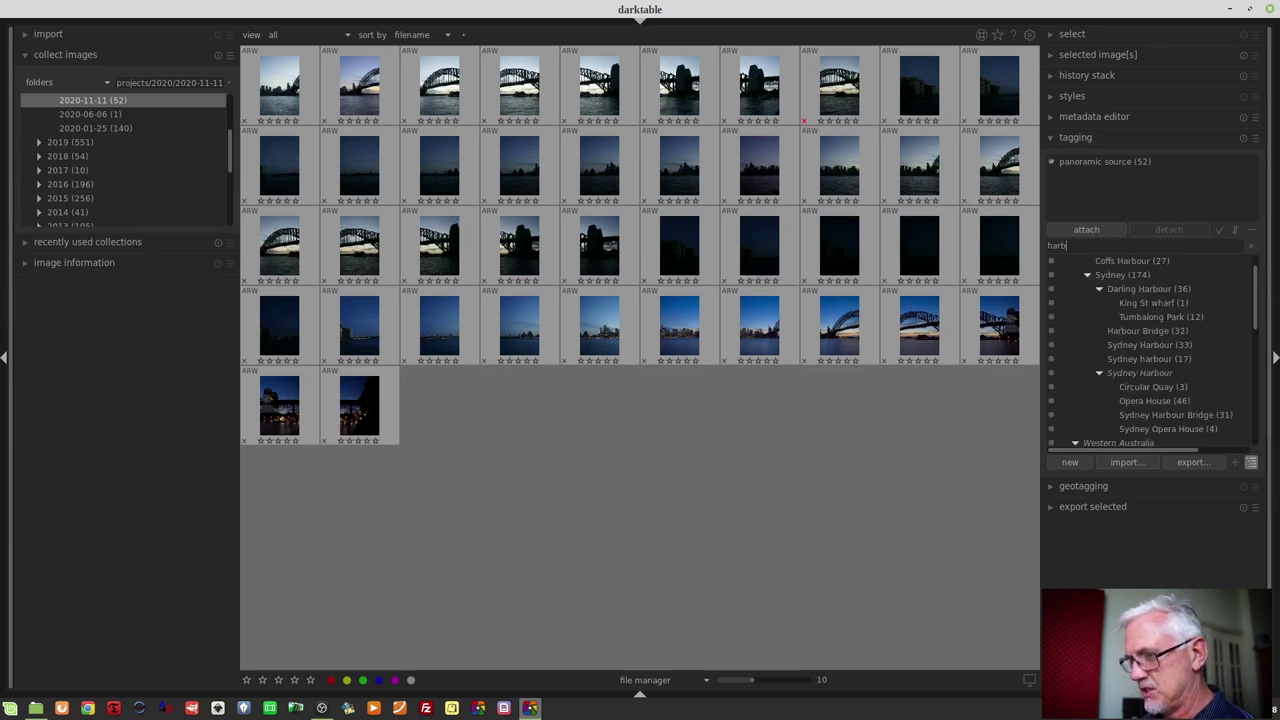
scroll(1200, 300, down, 2)
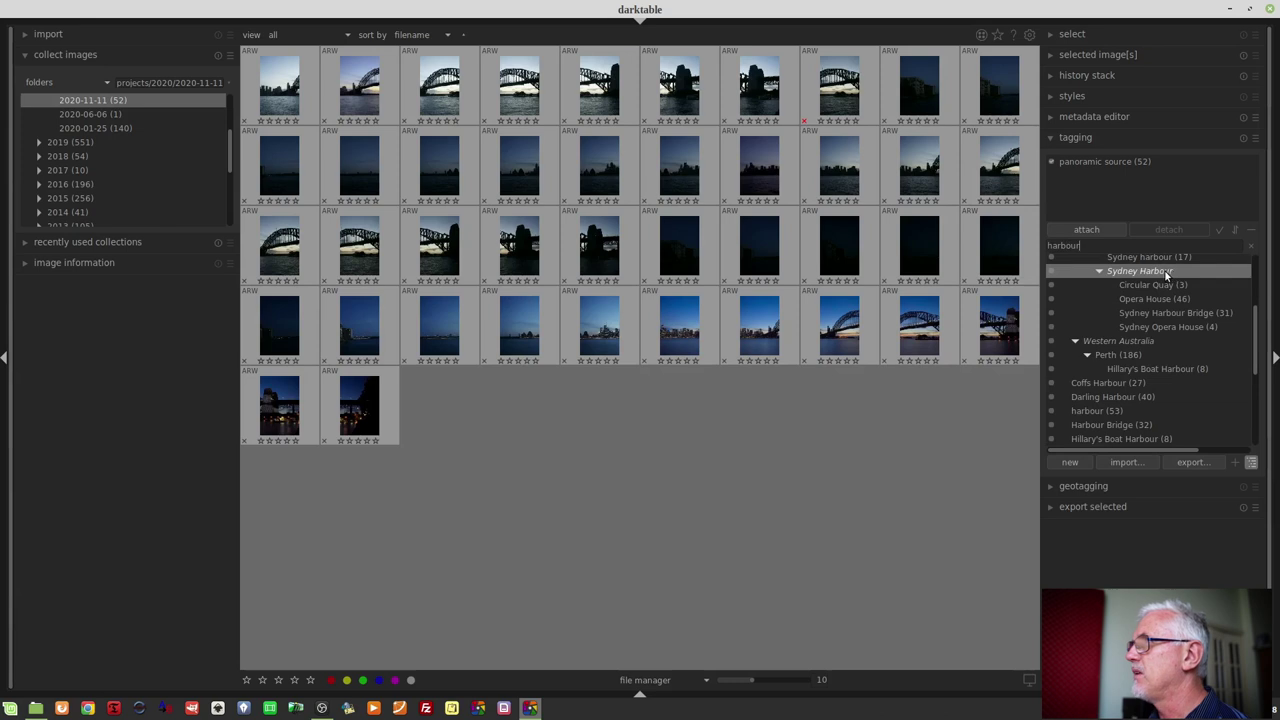
Step: Attach the Sydney Harbour Bridge, Sydney Opera House and Circular Quay tags to the images
click(1175, 313)
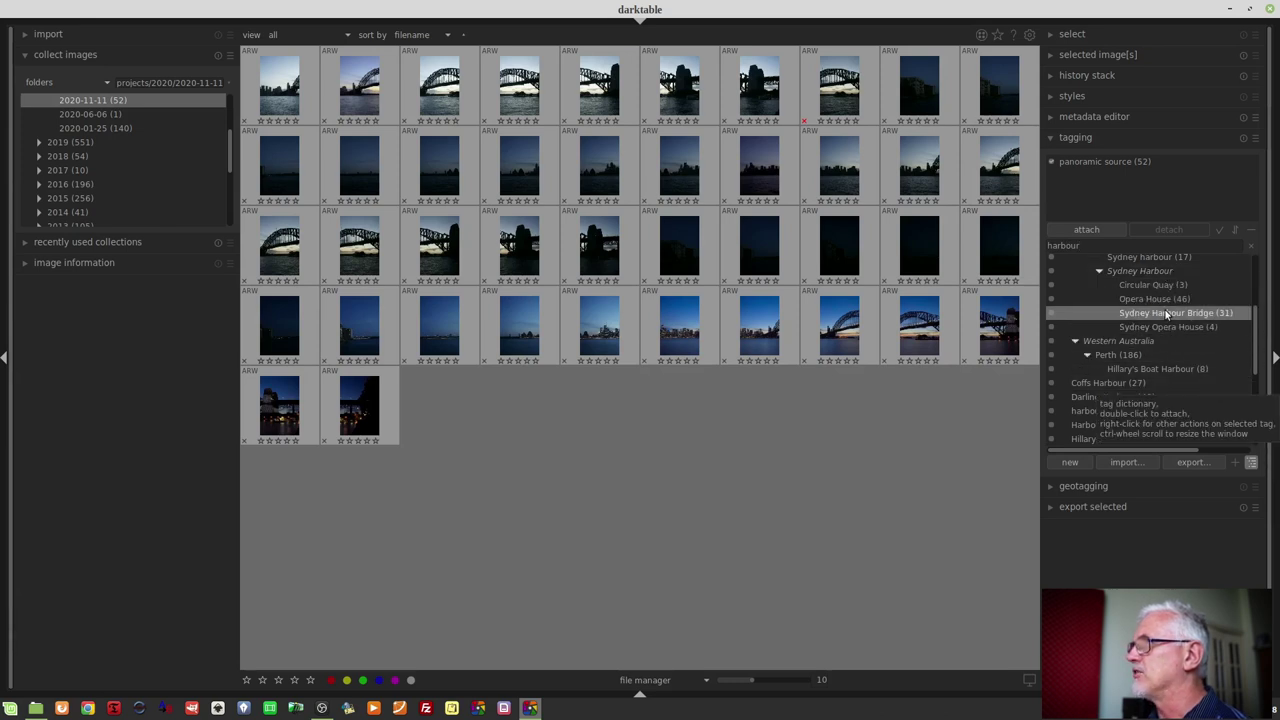
click(1079, 229)
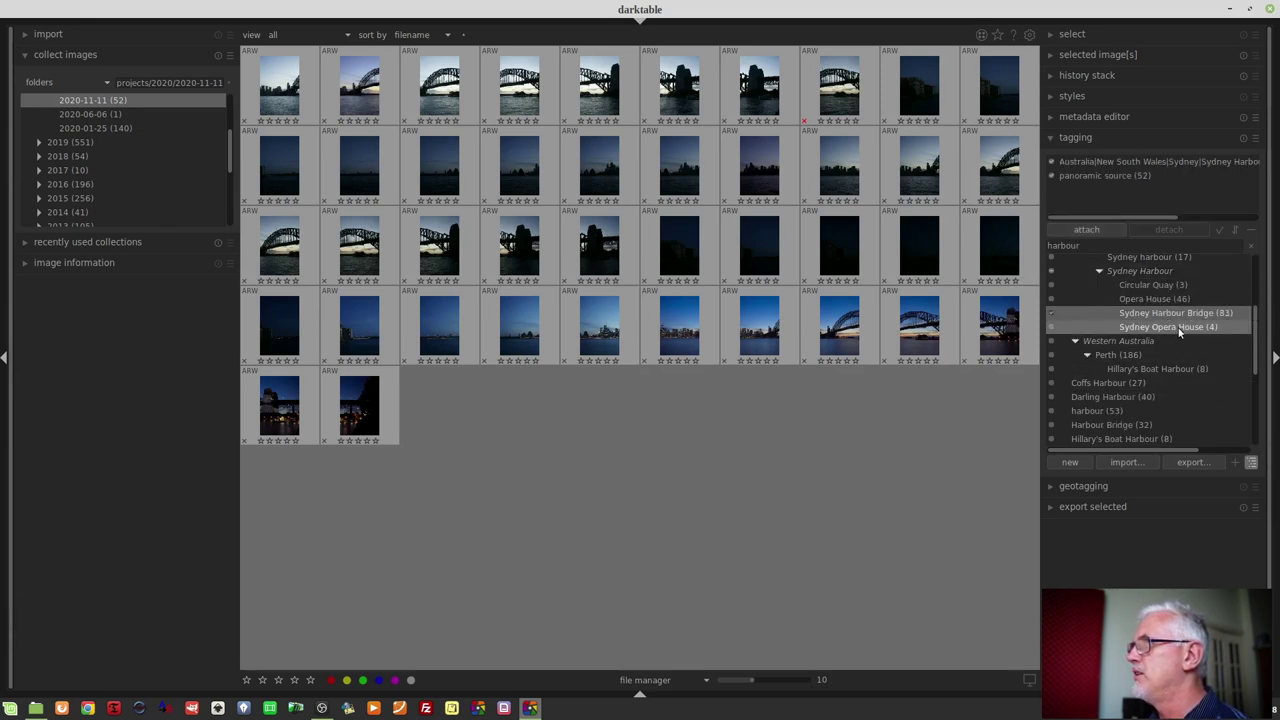
click(1177, 328)
click(1080, 229)
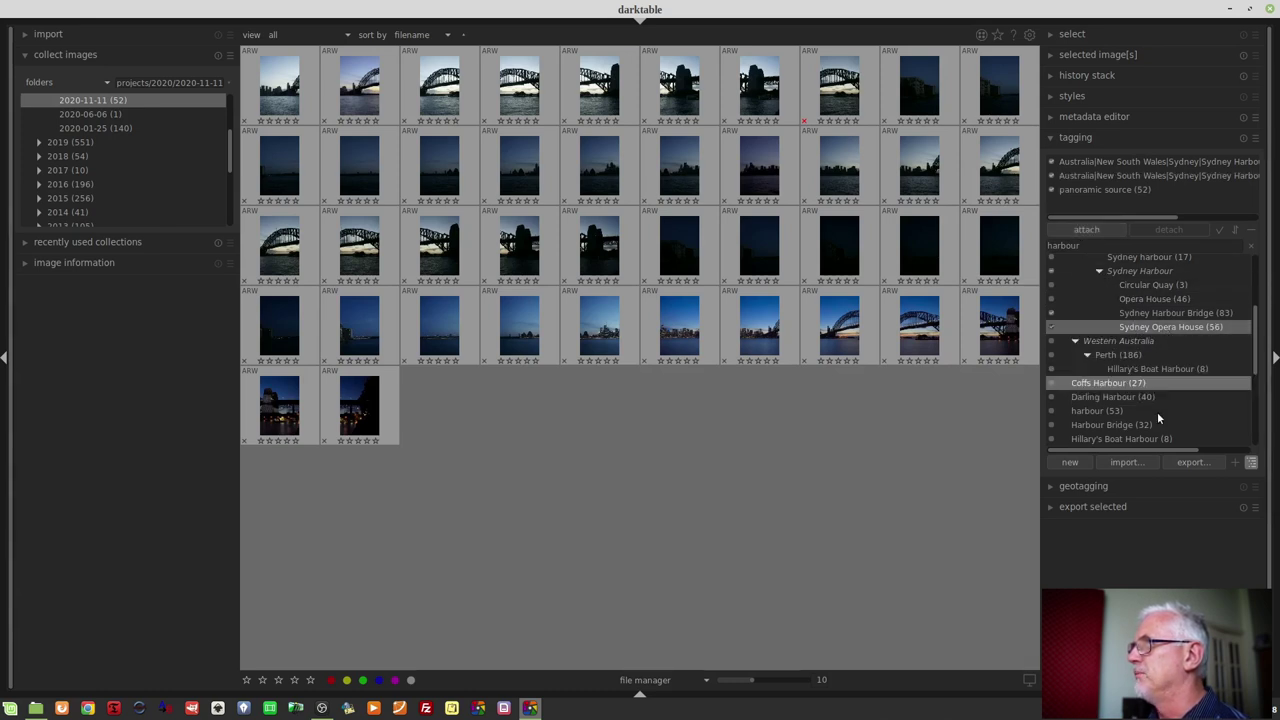
click(1153, 285)
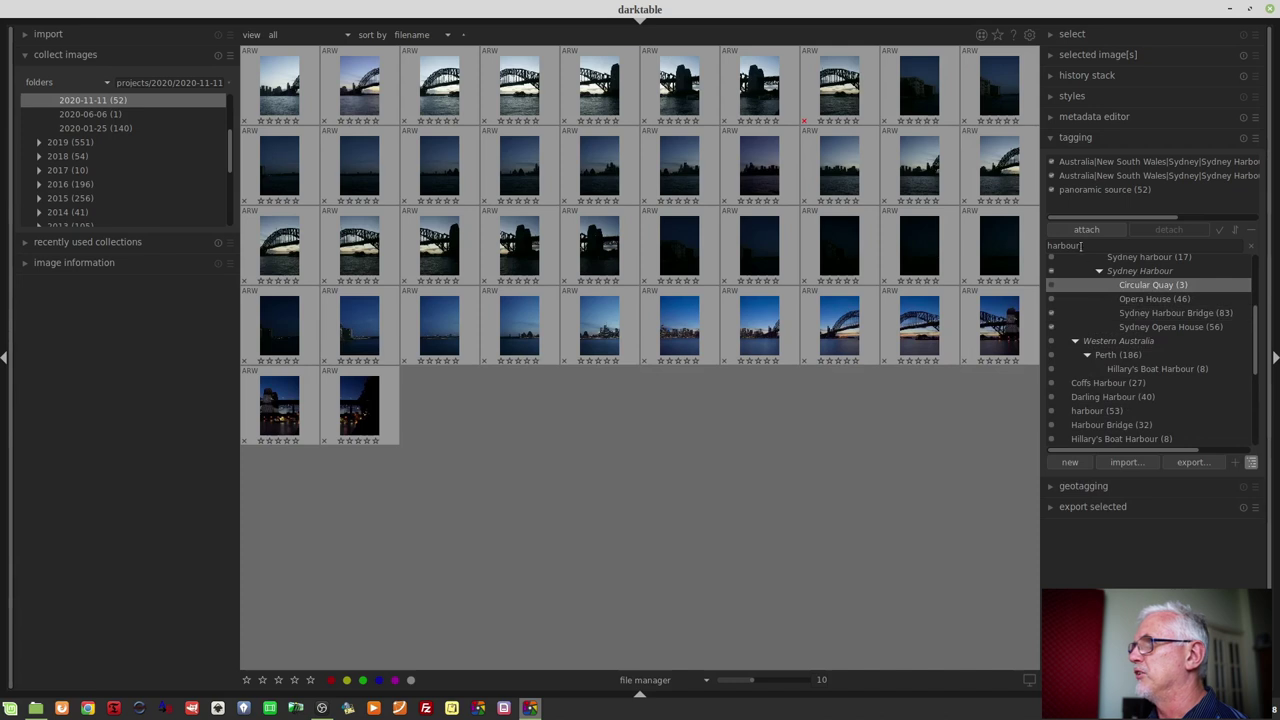
click(1082, 229)
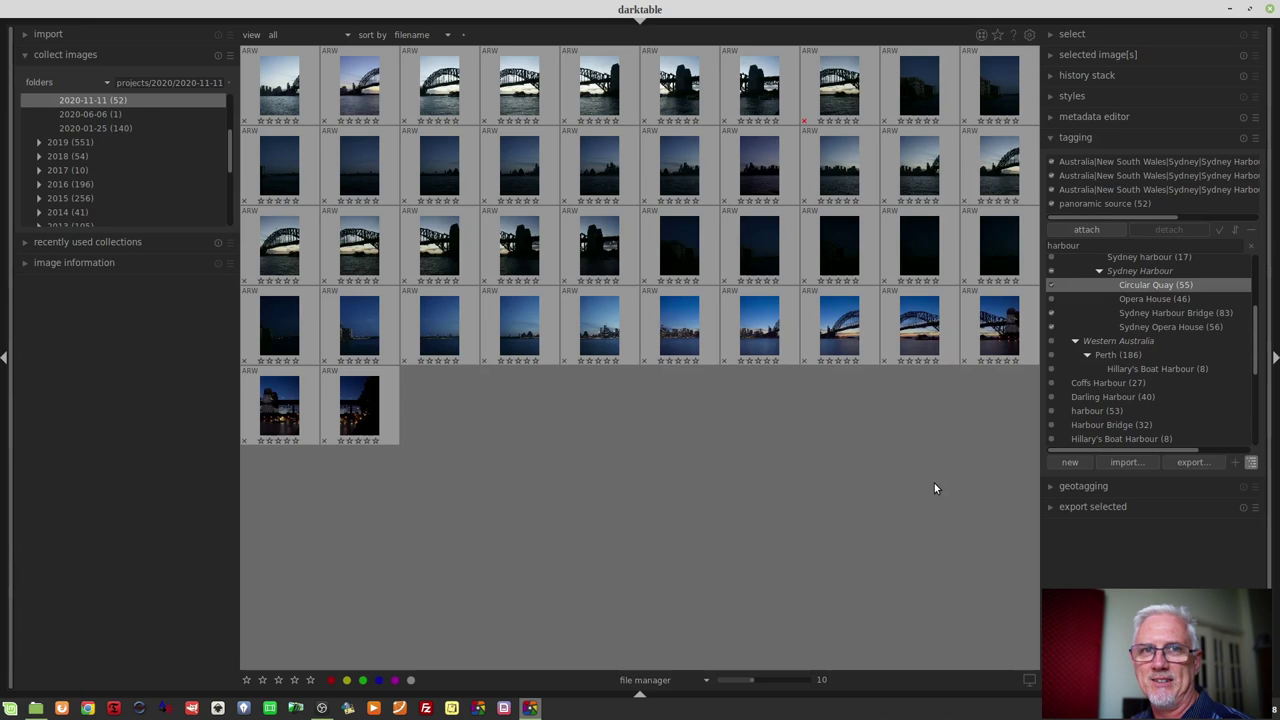
Step: Clear the lighttable selection by clicking an empty area of the grid
click(555, 485)
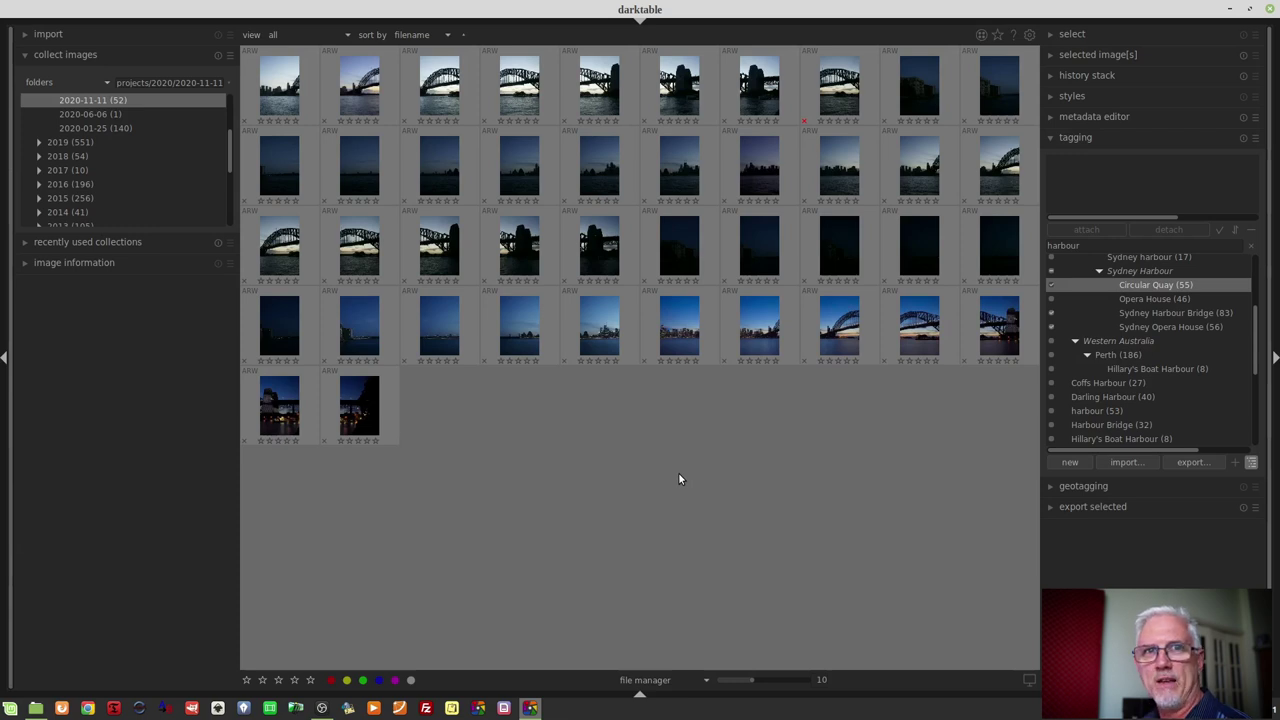
scroll(711, 480, up, 1)
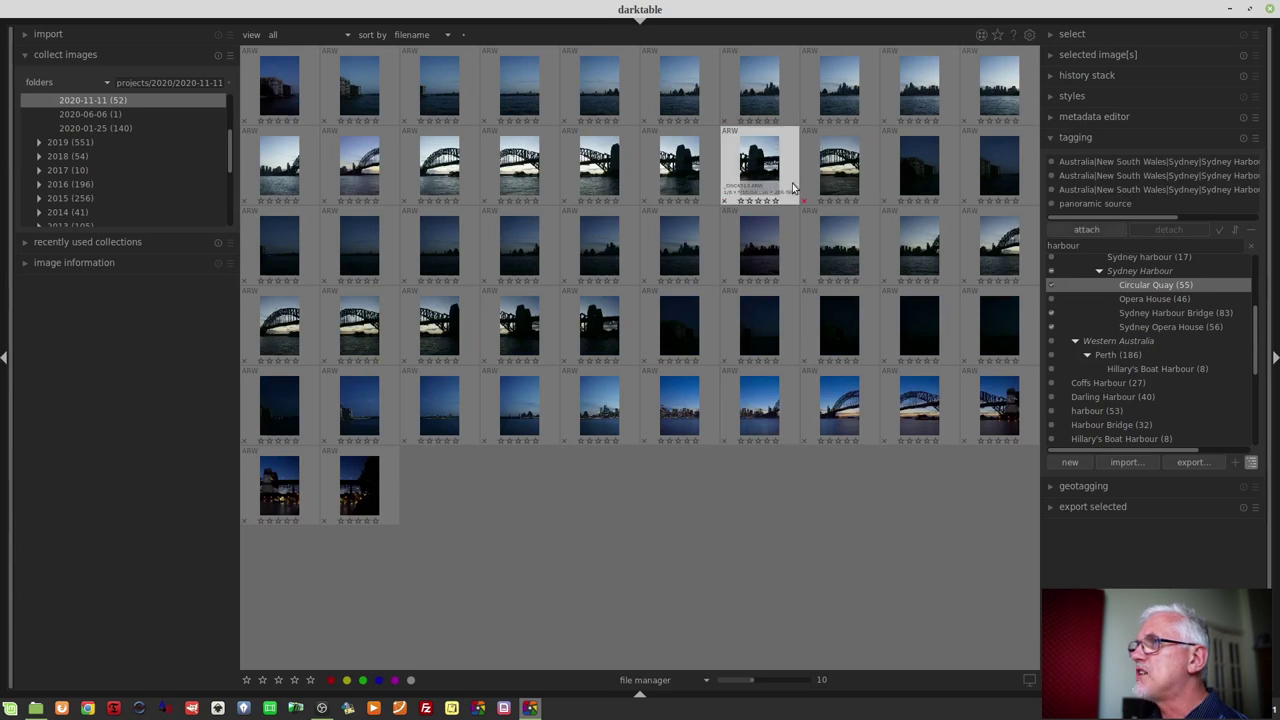
click(290, 95)
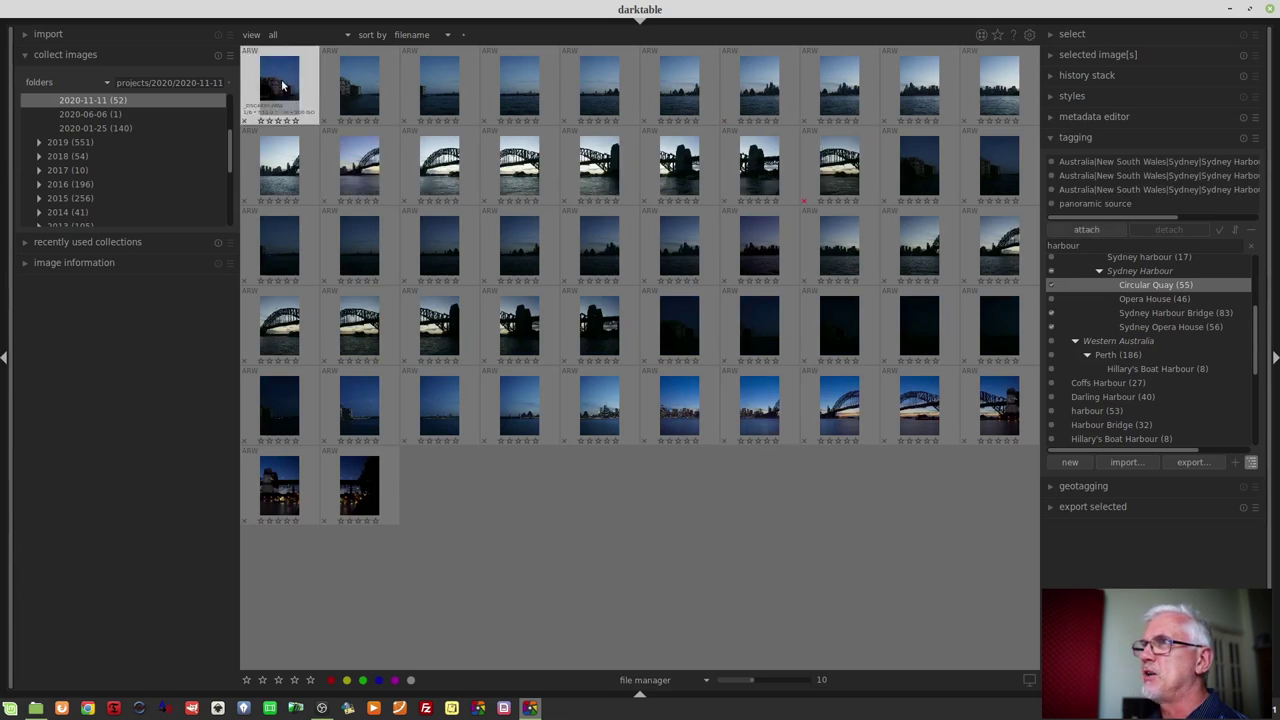
shift+click(755, 165)
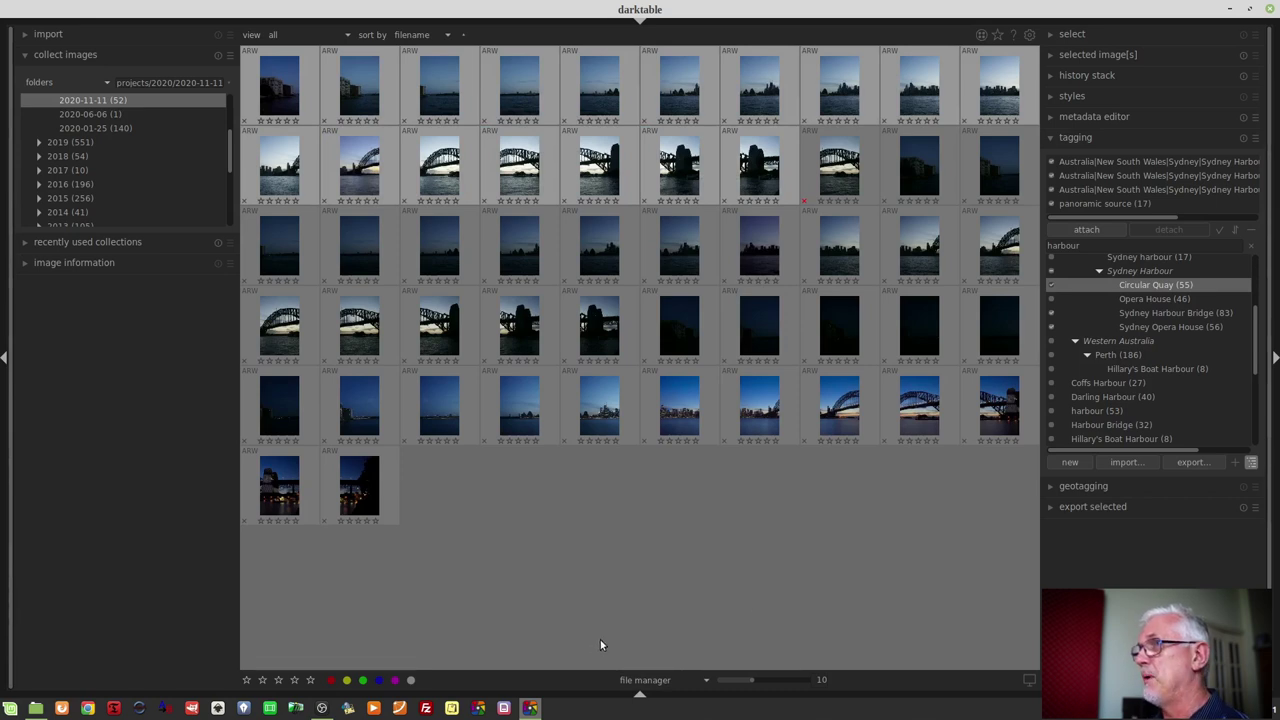
click(688, 572)
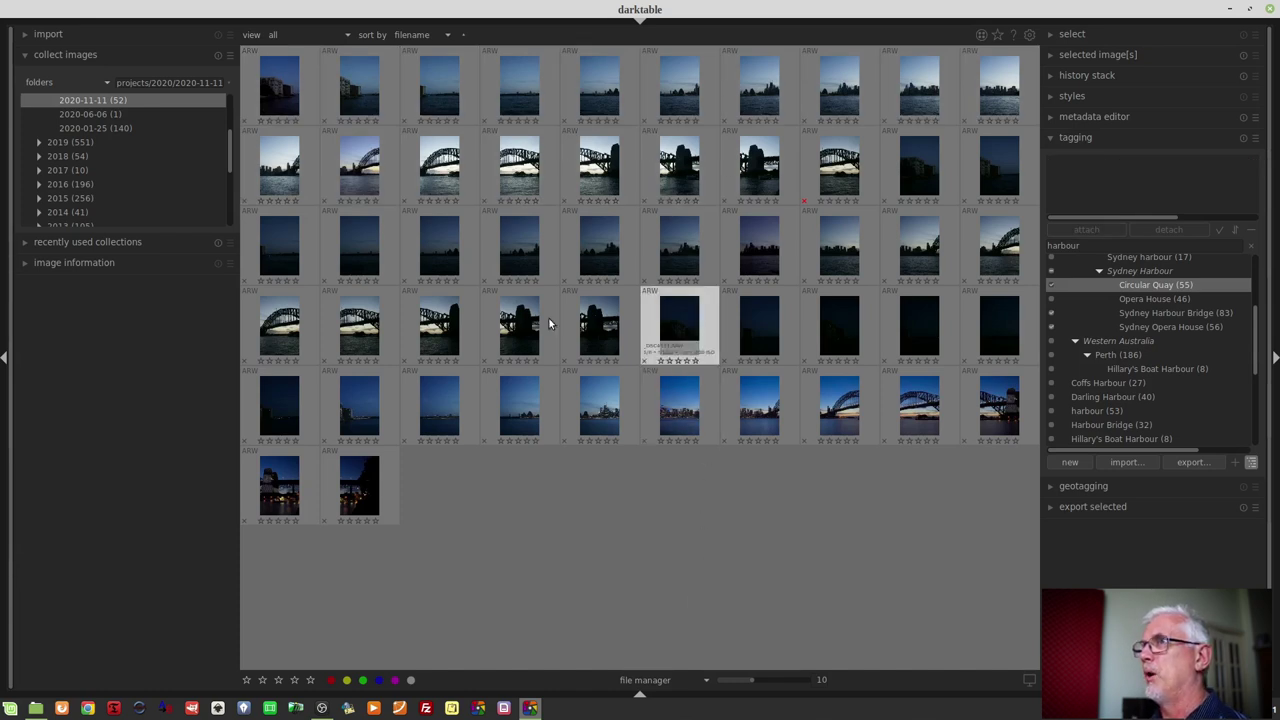
Step: Open the first photo in darkroom with white balance and the filmstrip shown, then view photos 2–5
double_click(285, 93)
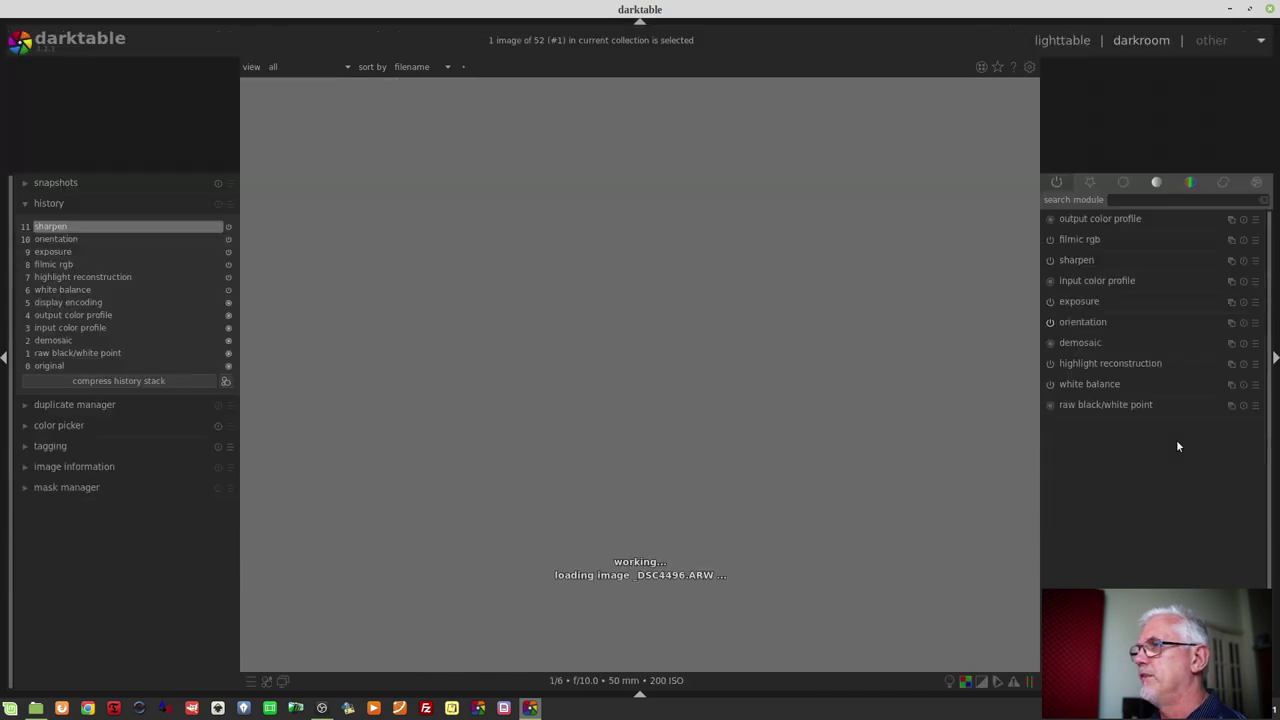
click(1090, 384)
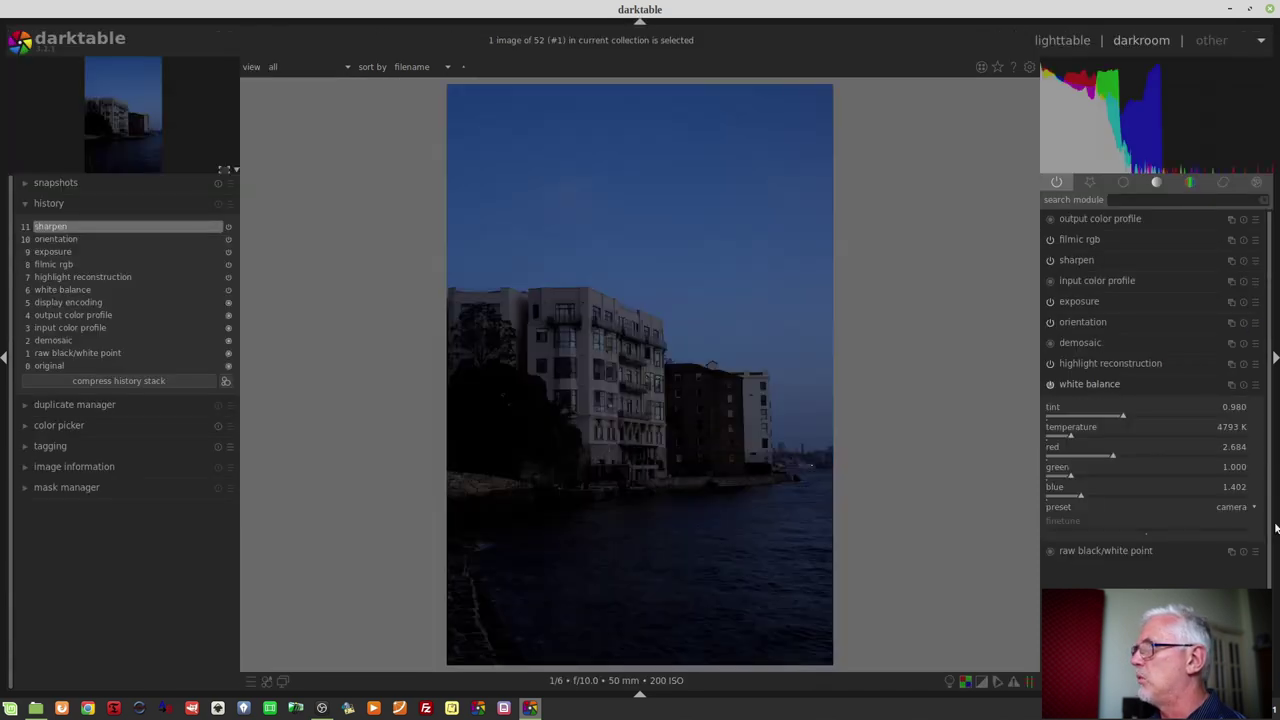
key(ctrl+f)
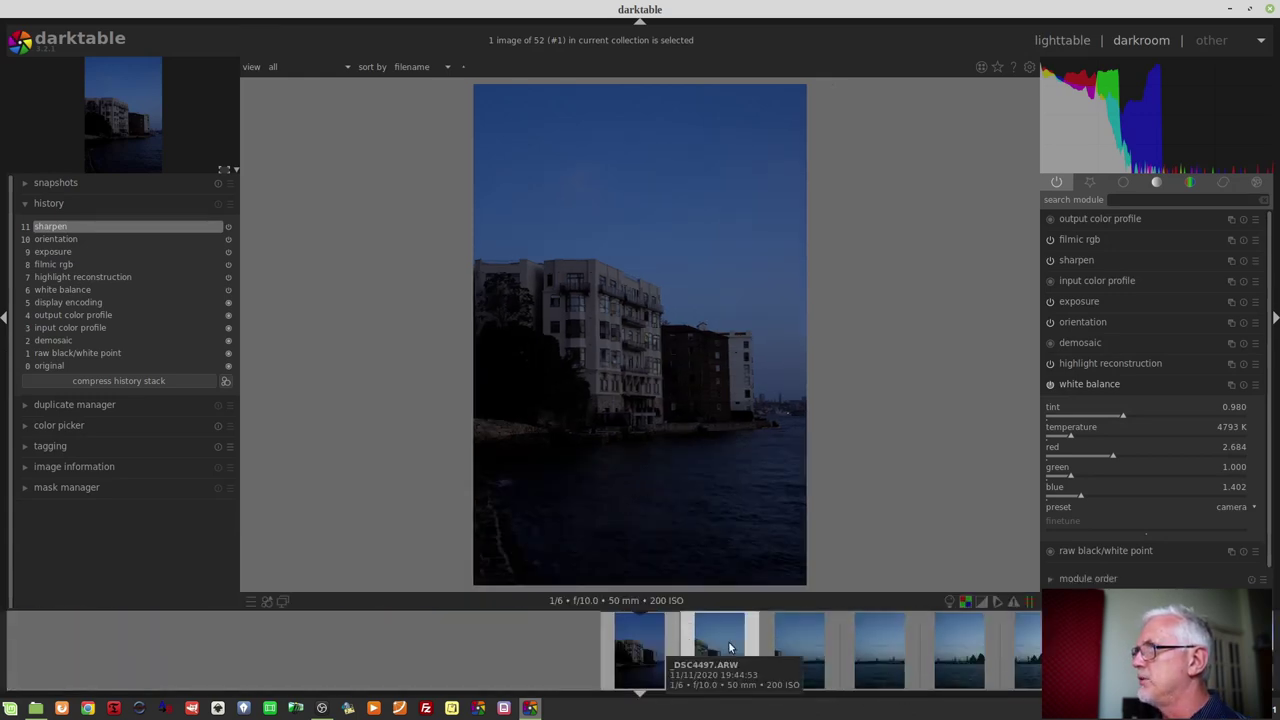
click(729, 648)
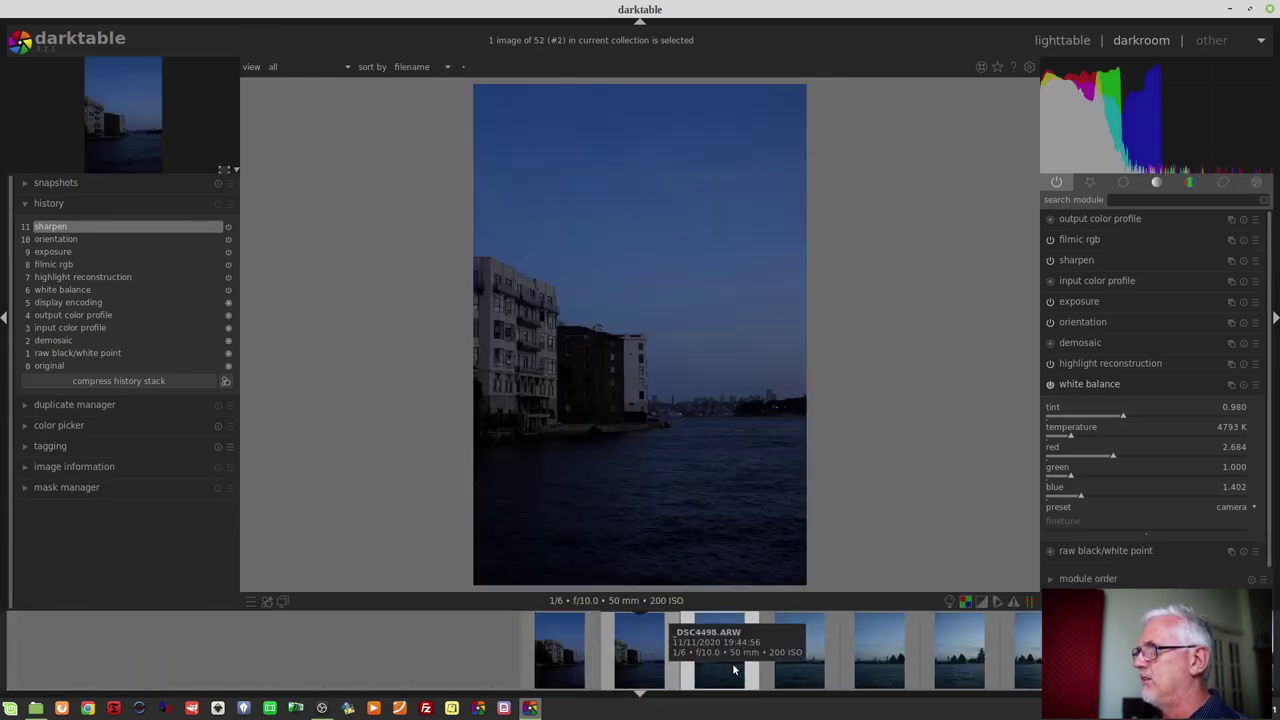
click(745, 666)
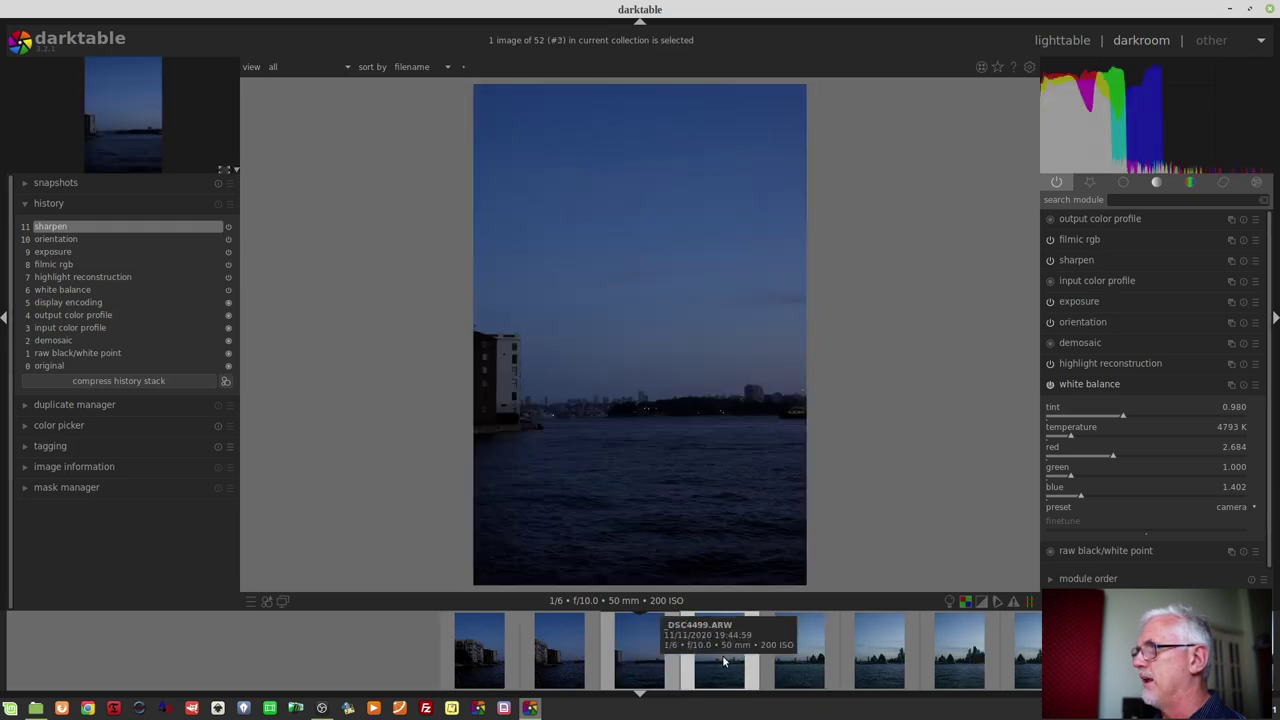
click(740, 662)
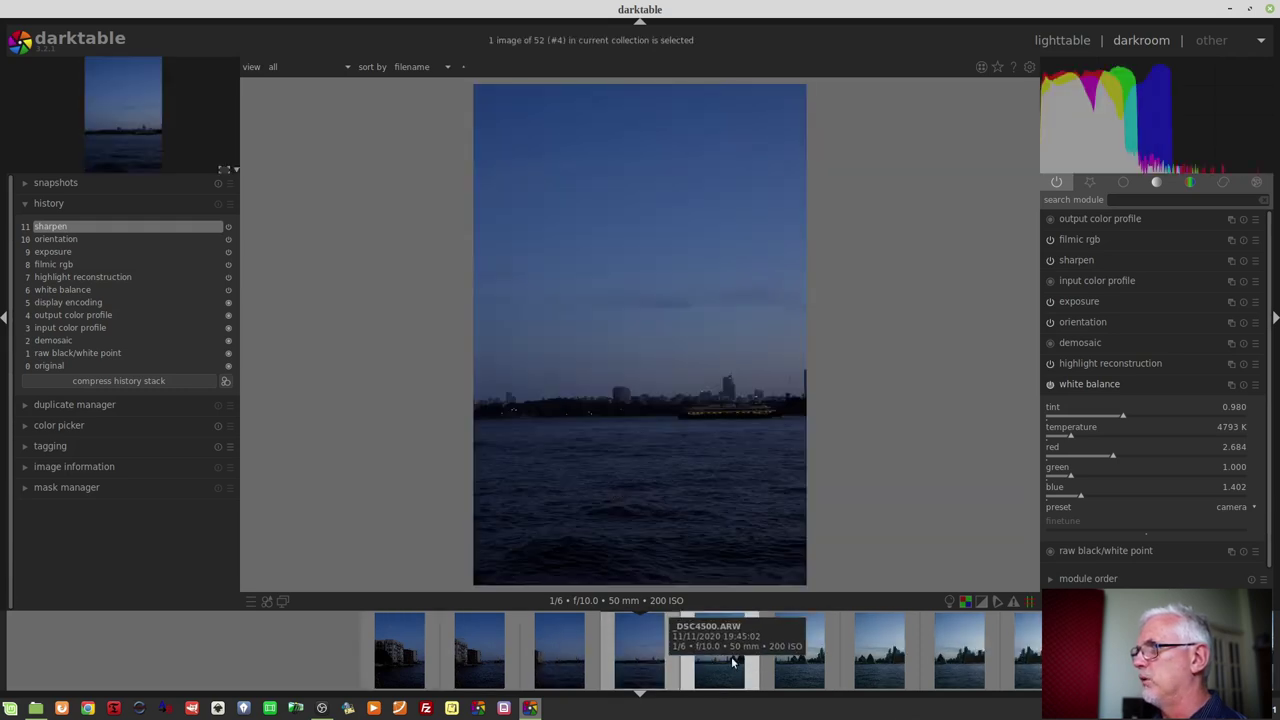
click(736, 640)
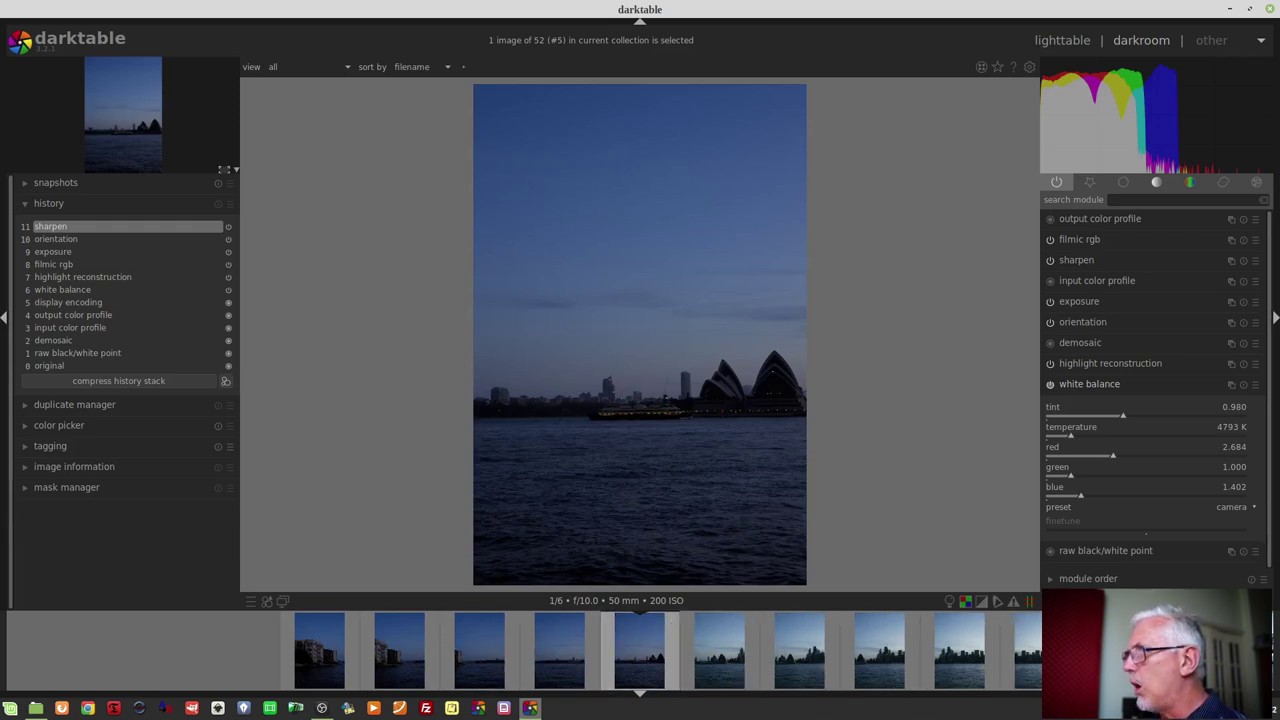
Step: Open the city skyline photo (#10), zoom to 74% on its upper-left sky, then fit it back
click(1030, 650)
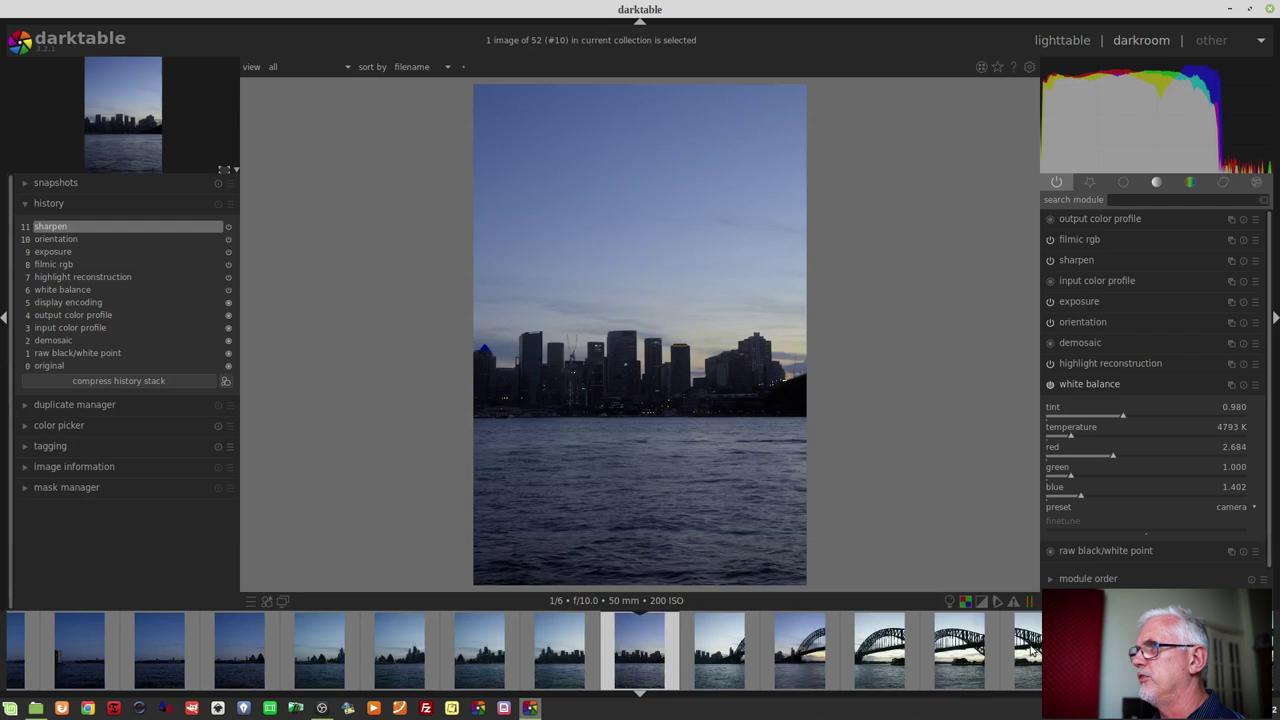
middle_click(497, 165)
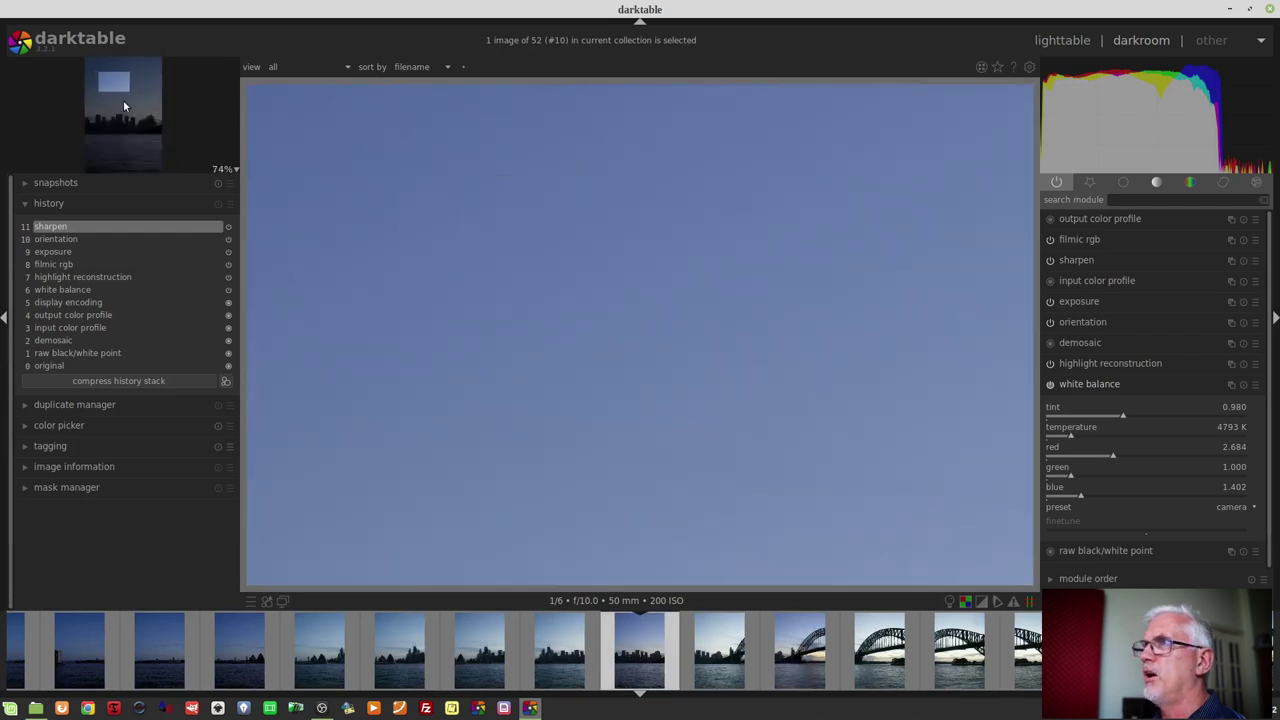
drag(127, 87, 187, 42)
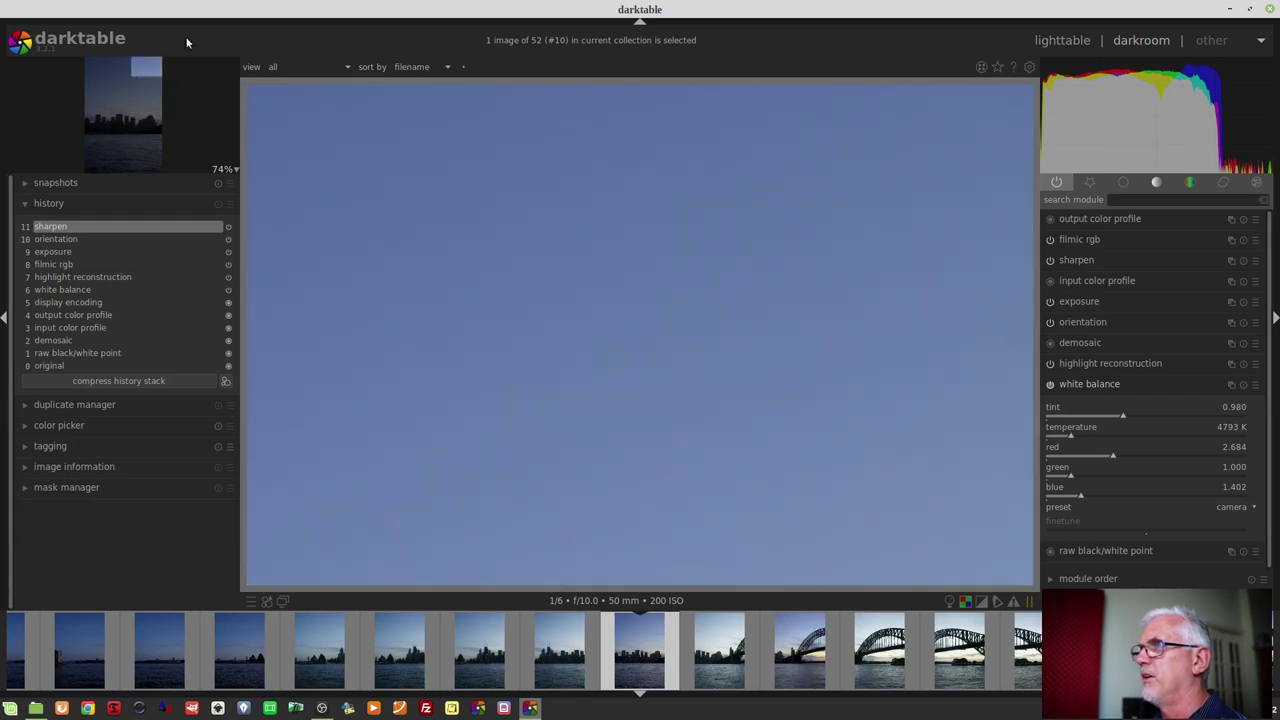
middle_click(573, 248)
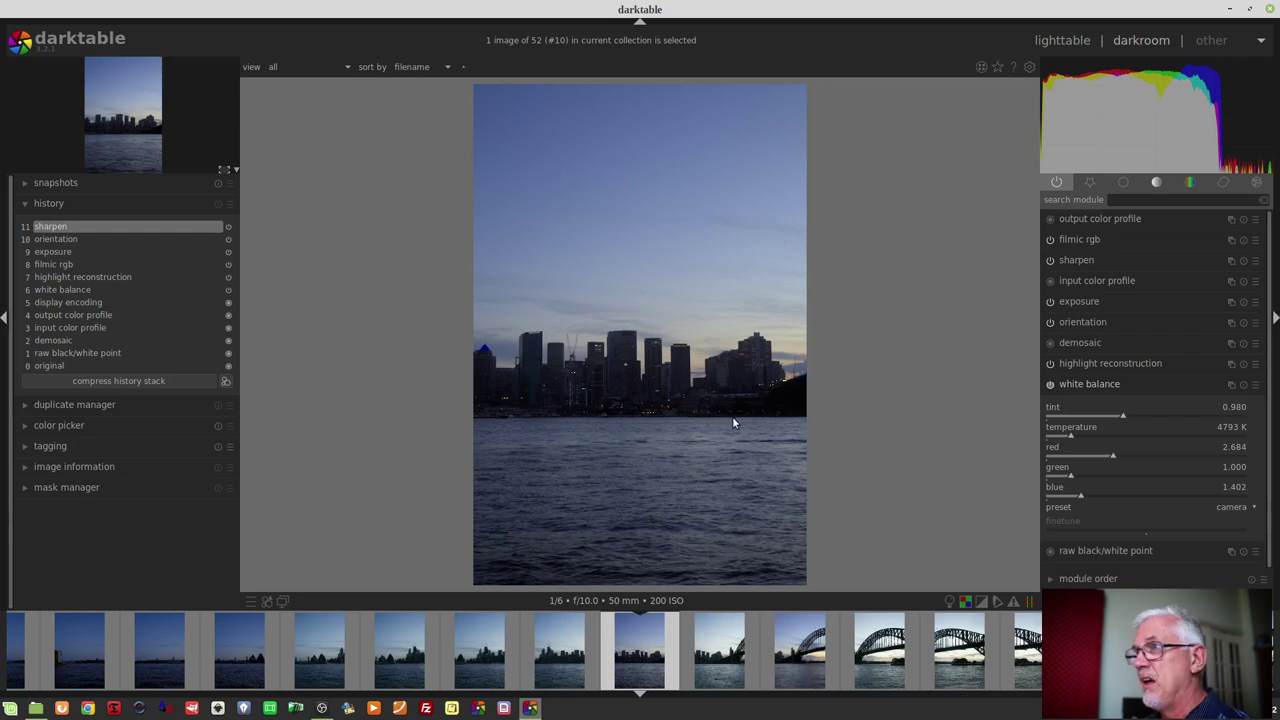
key(ctrl+f)
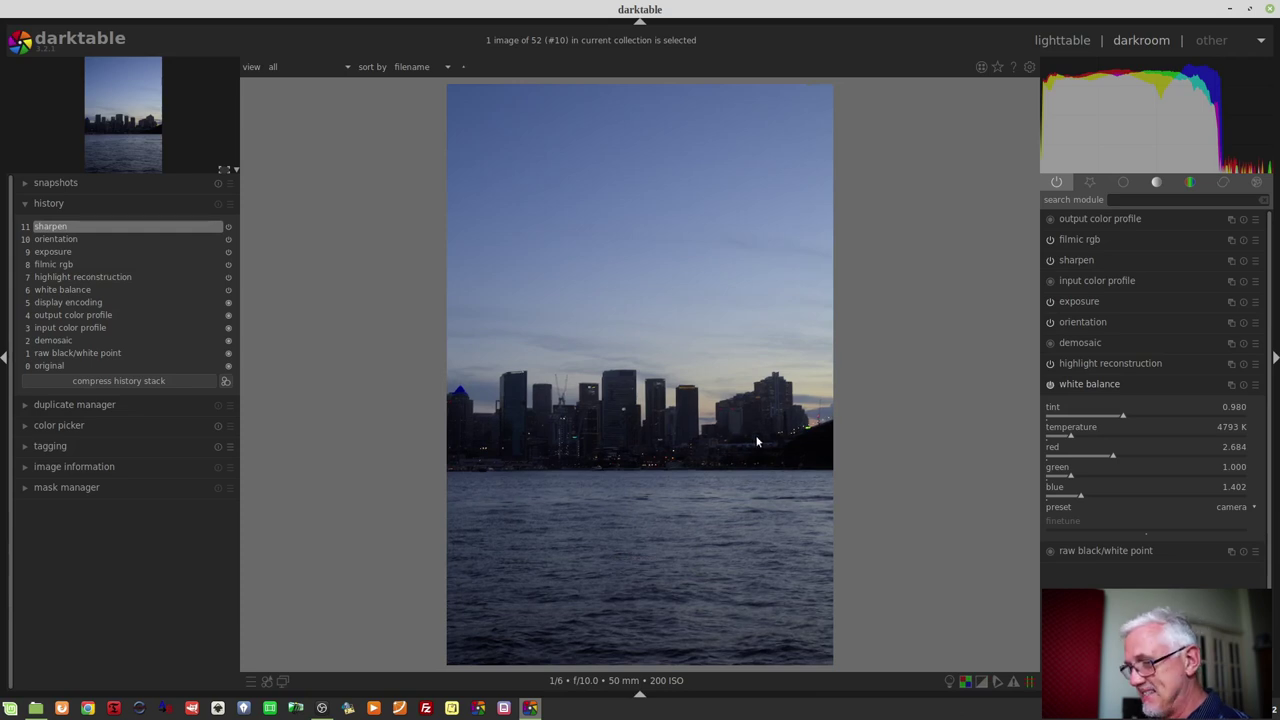
Step: Switch from darkroom to the lighttable showing the 2020-11-11 collection's 52 thumbnails
key(l)
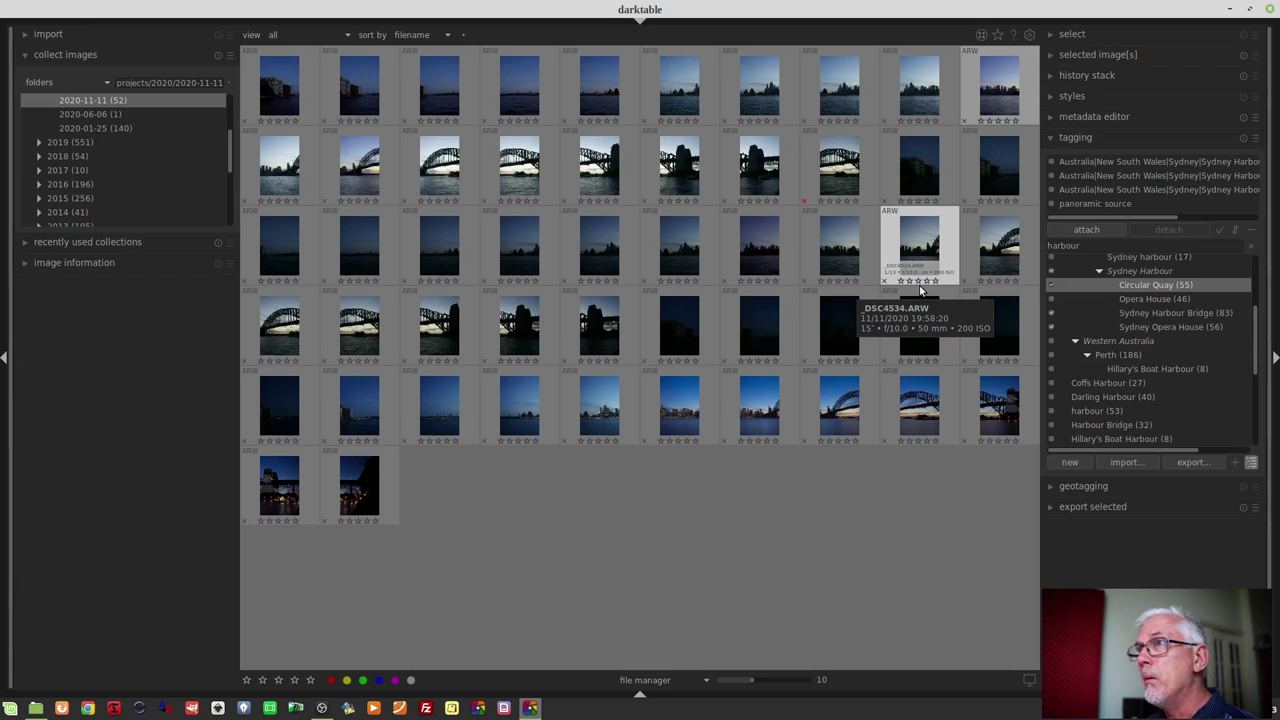
Step: Disable exposure and filmic rgb on the first photo in darkroom, then return to lighttable
double_click(278, 88)
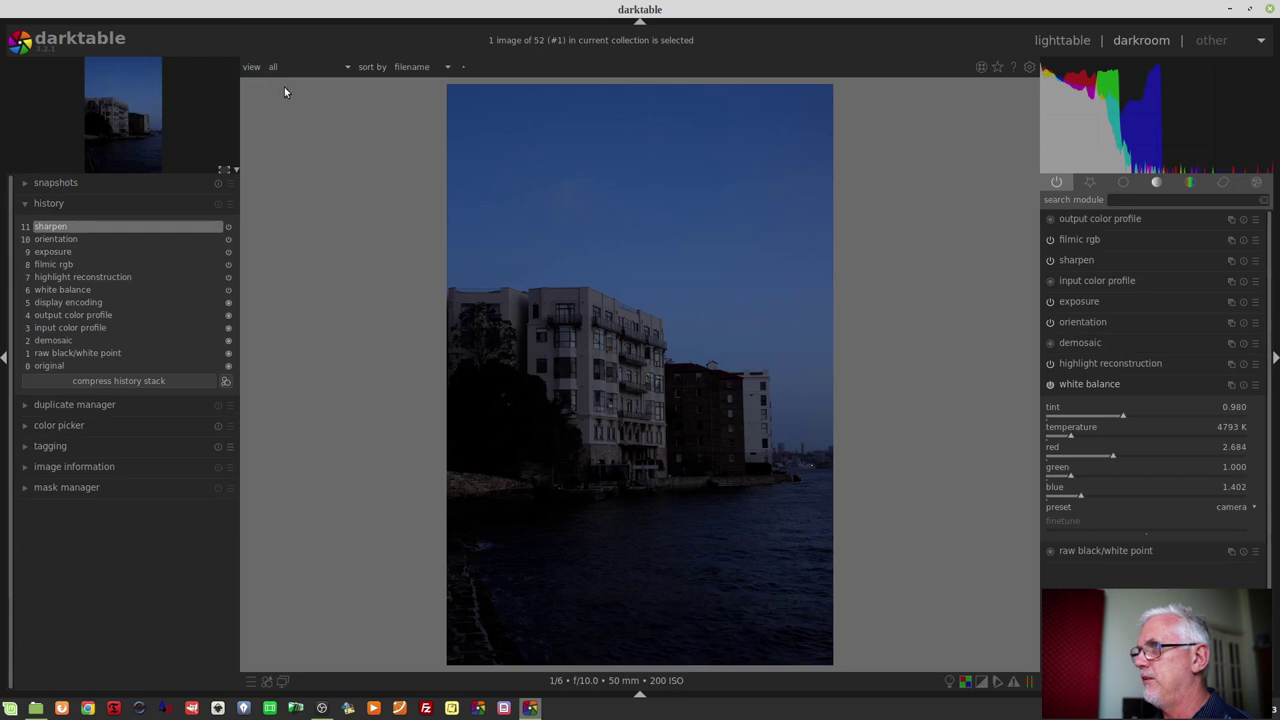
click(1051, 301)
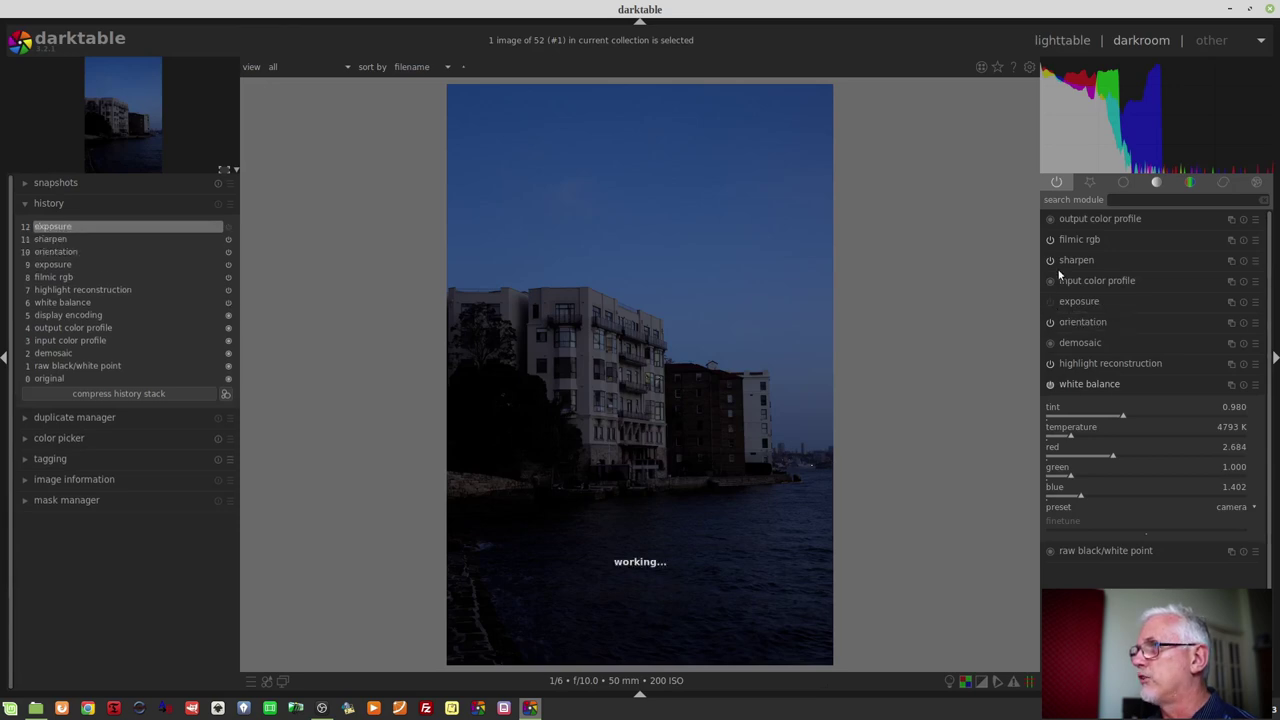
click(1050, 239)
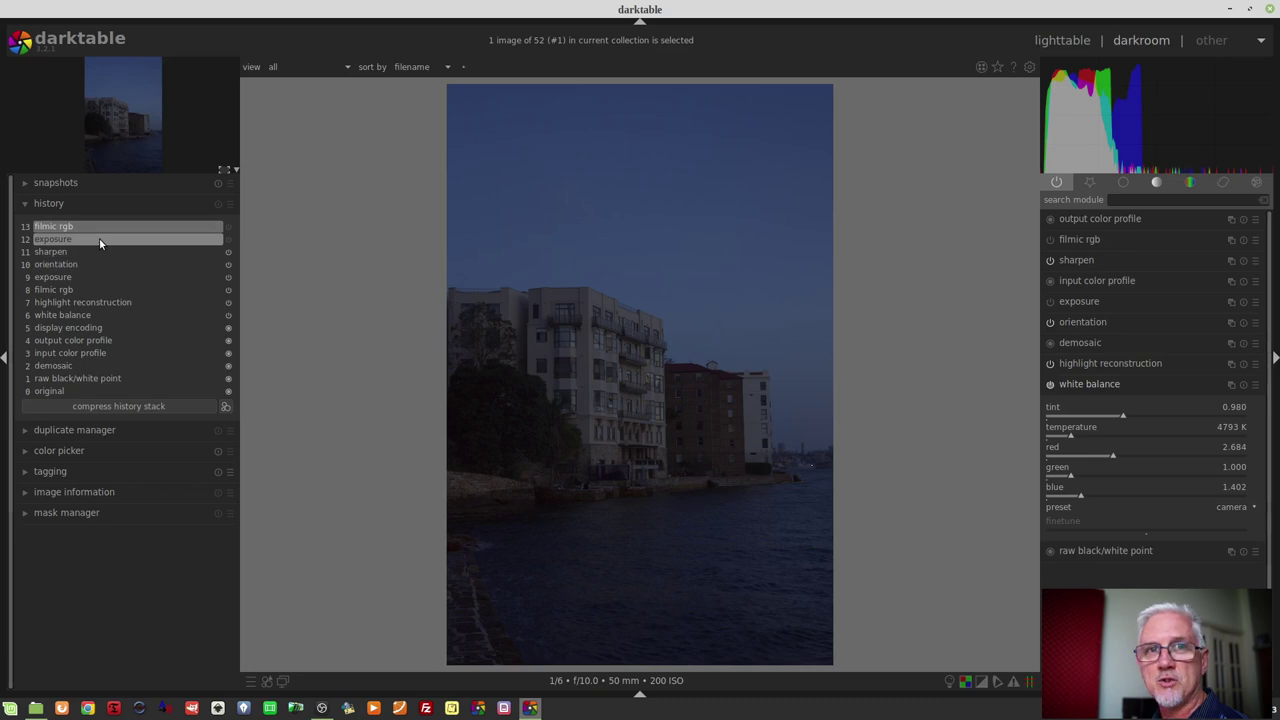
key(l)
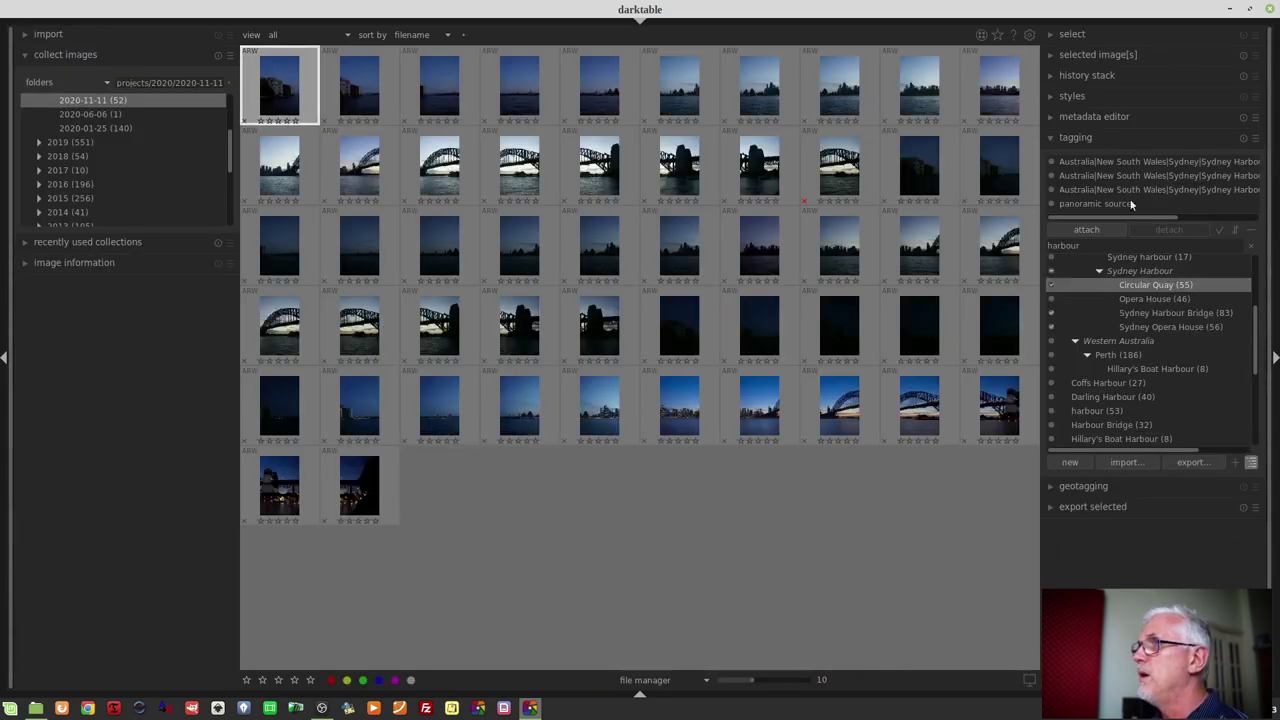
Step: Selectively copy the first photo's history with only filmic rgb and exposure ticked
click(1097, 76)
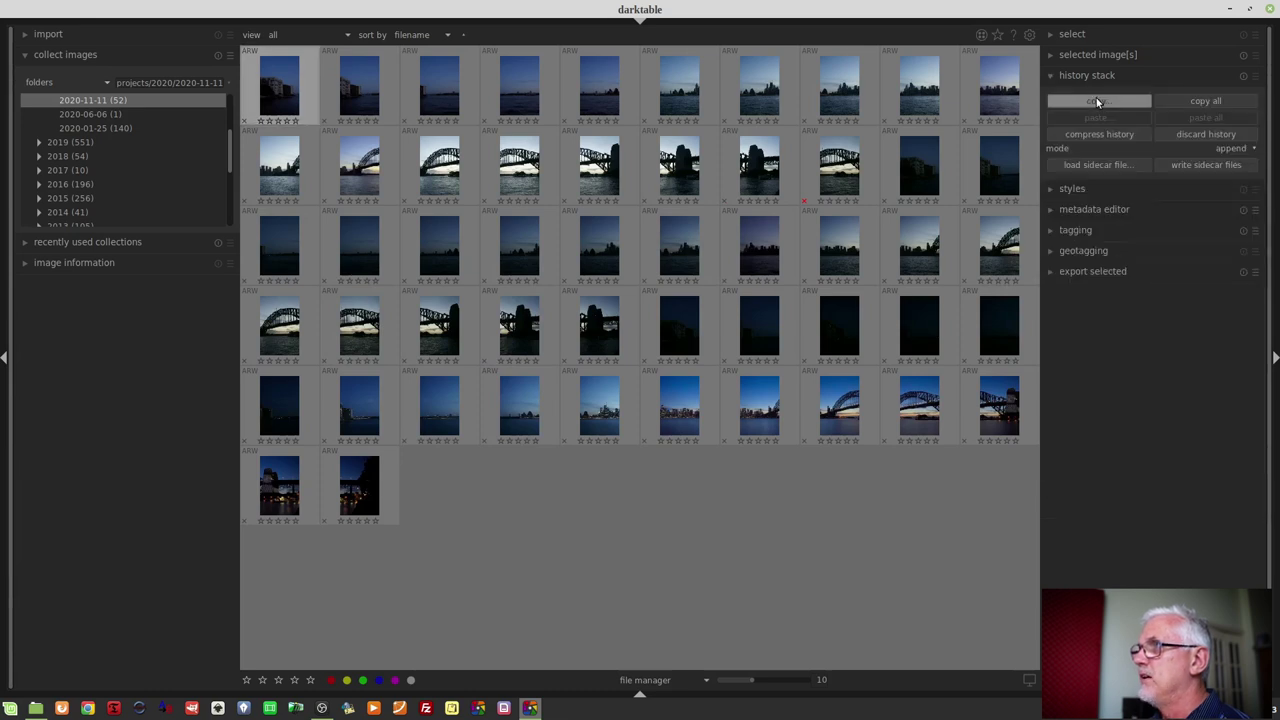
click(1099, 101)
click(669, 478)
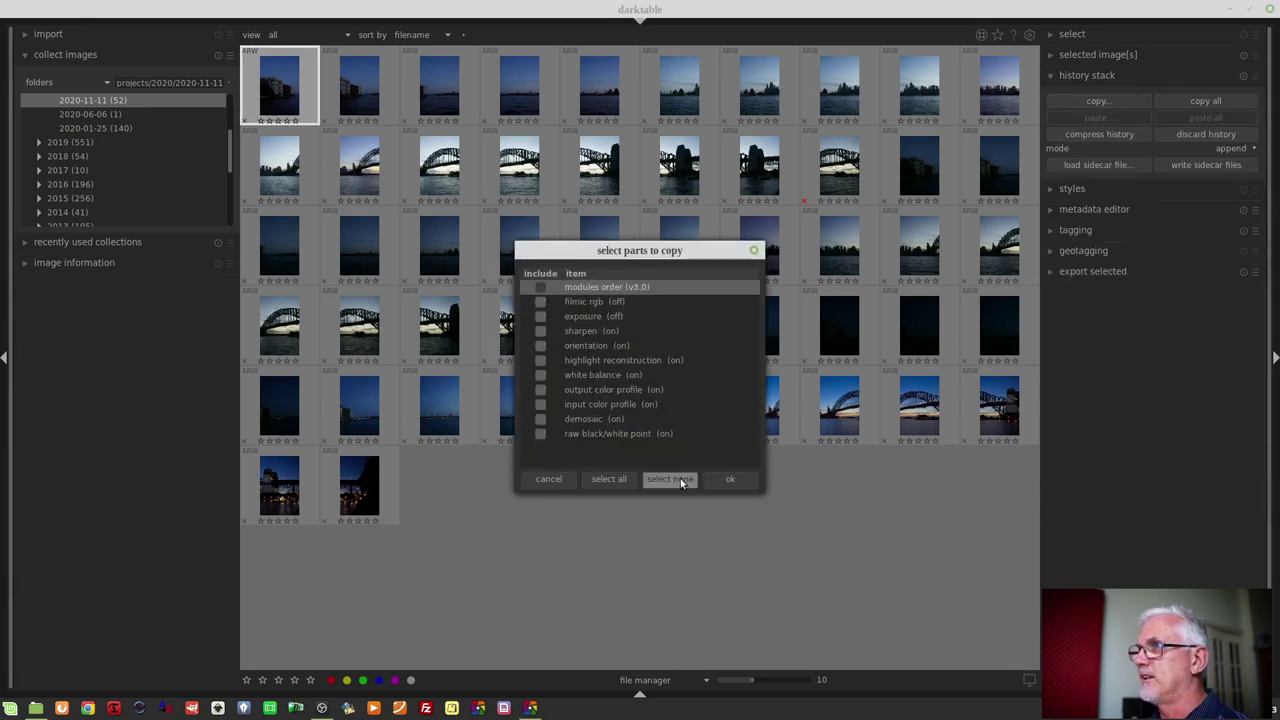
click(540, 301)
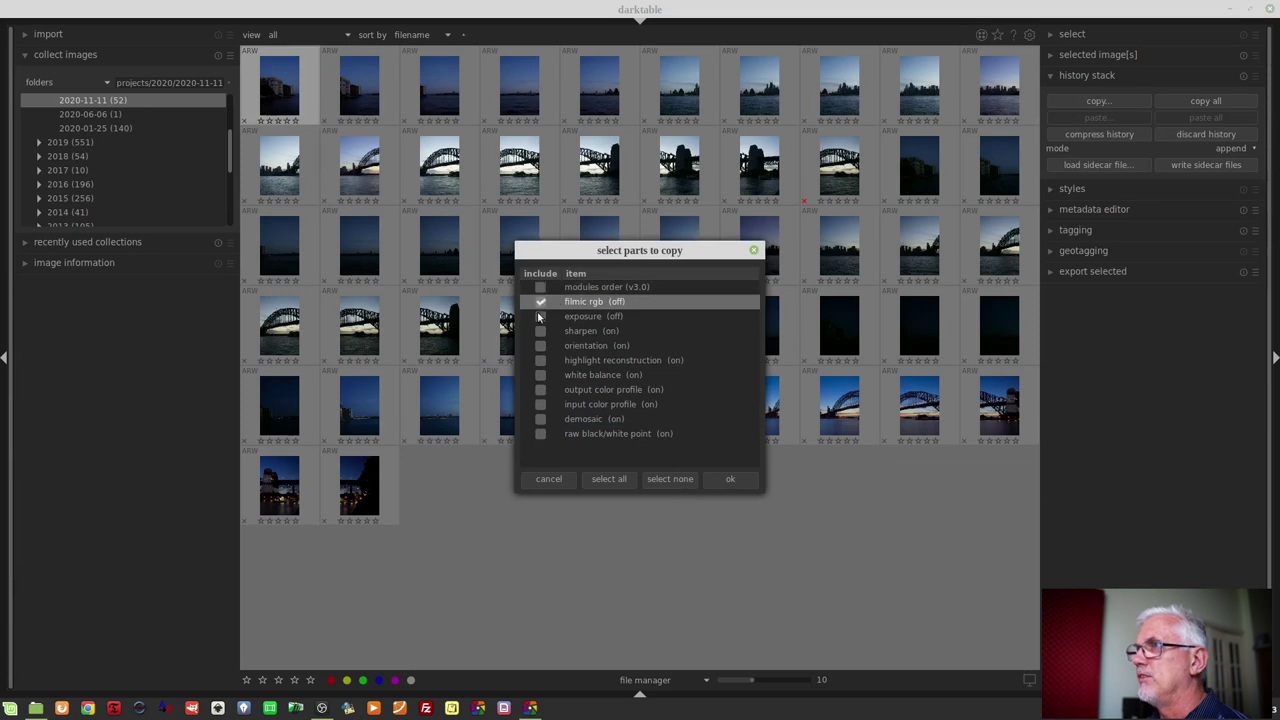
click(540, 317)
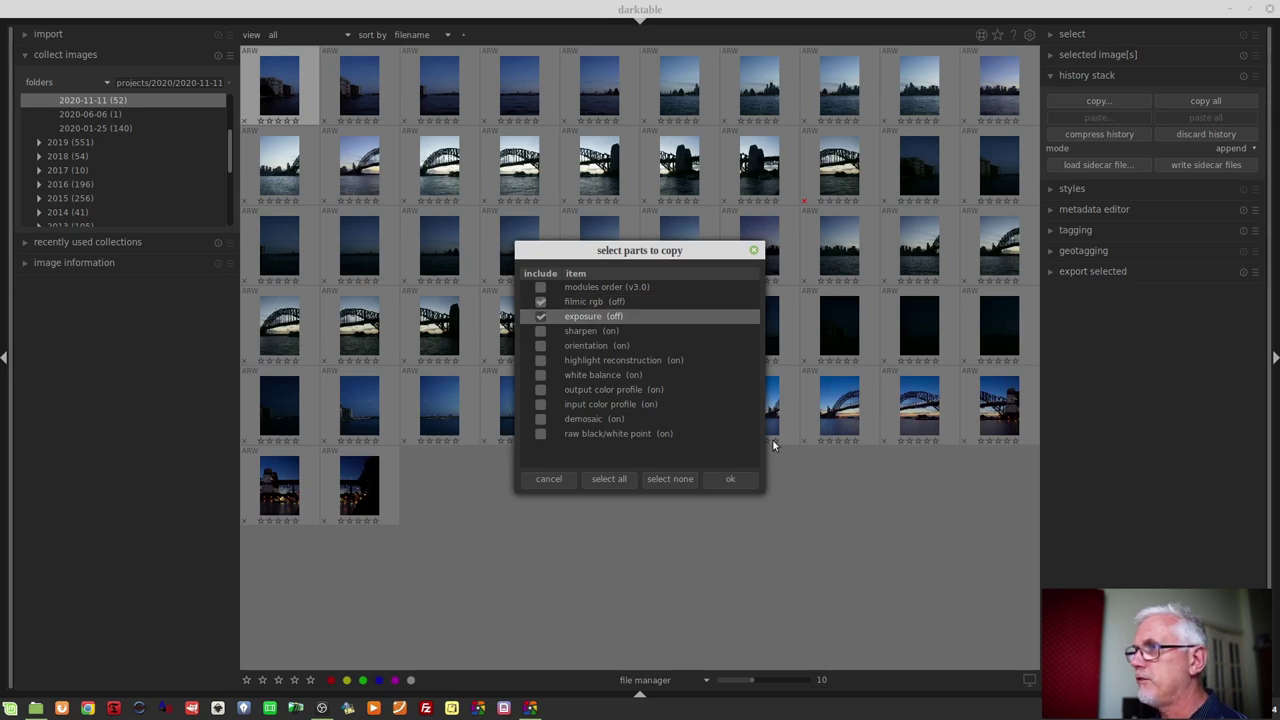
click(731, 480)
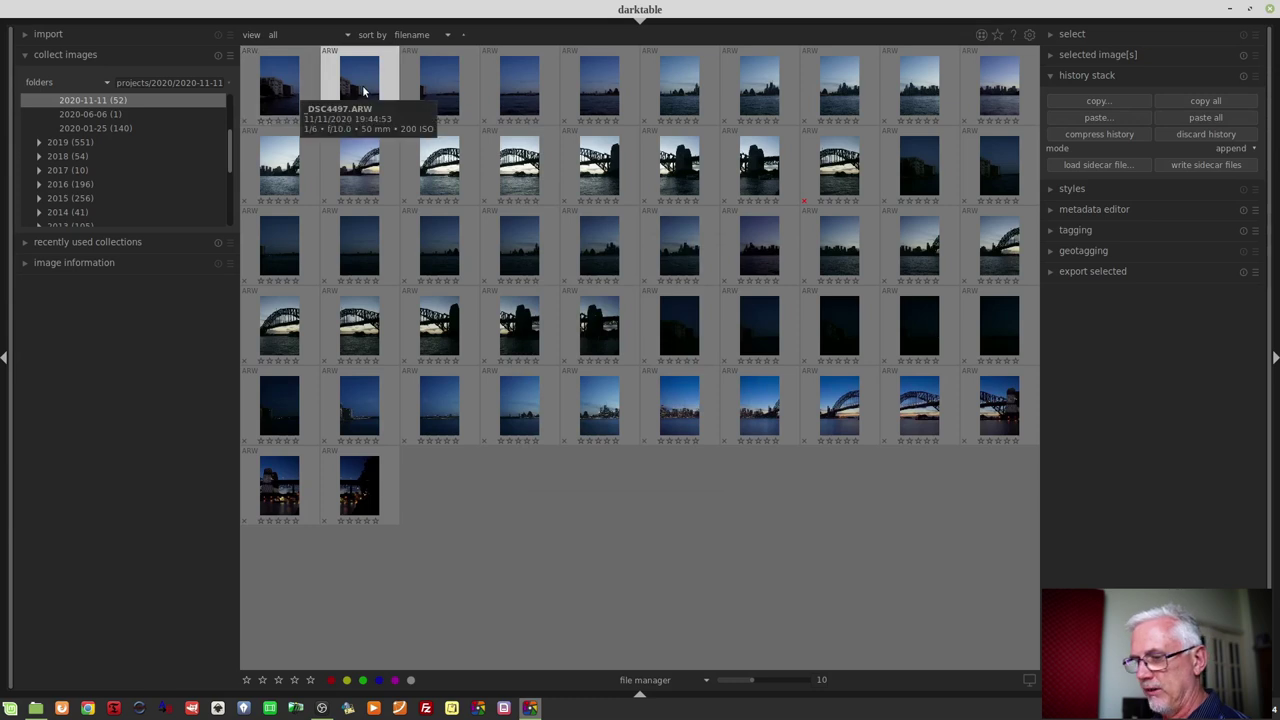
Step: Select photos through most of the second row and paste the filmic rgb and exposure items onto them
shift+click(773, 170)
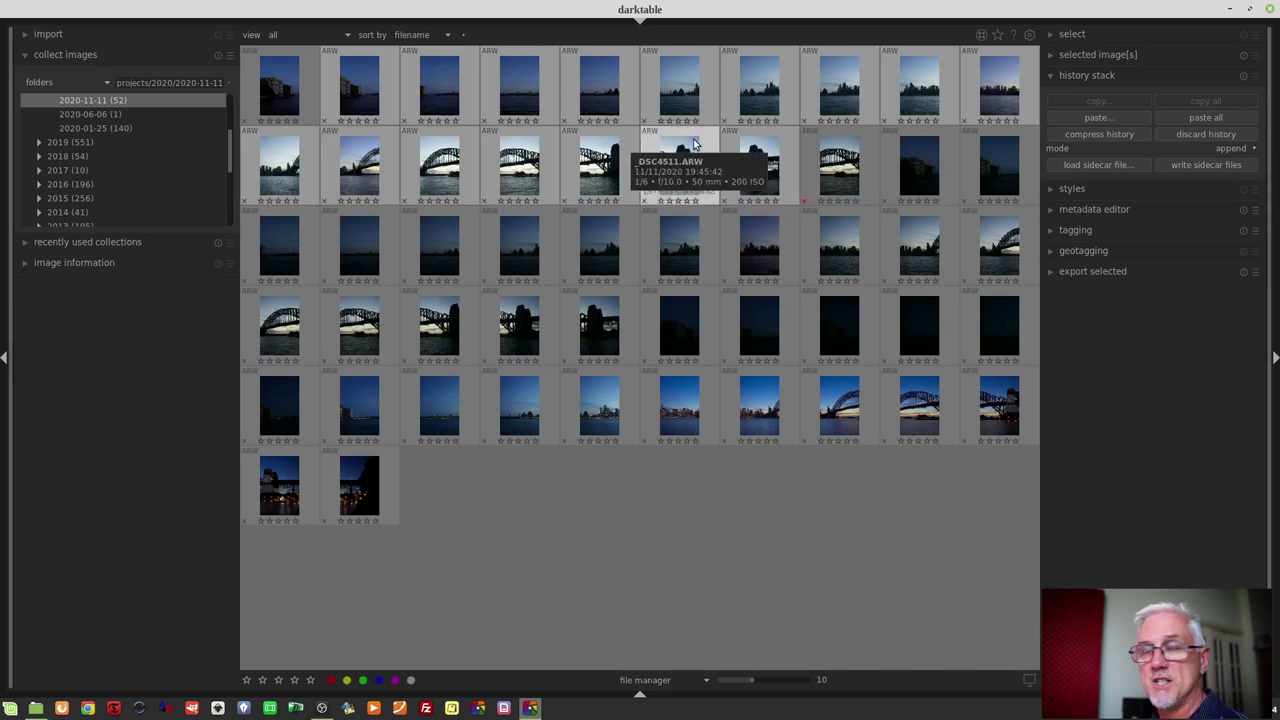
click(1093, 116)
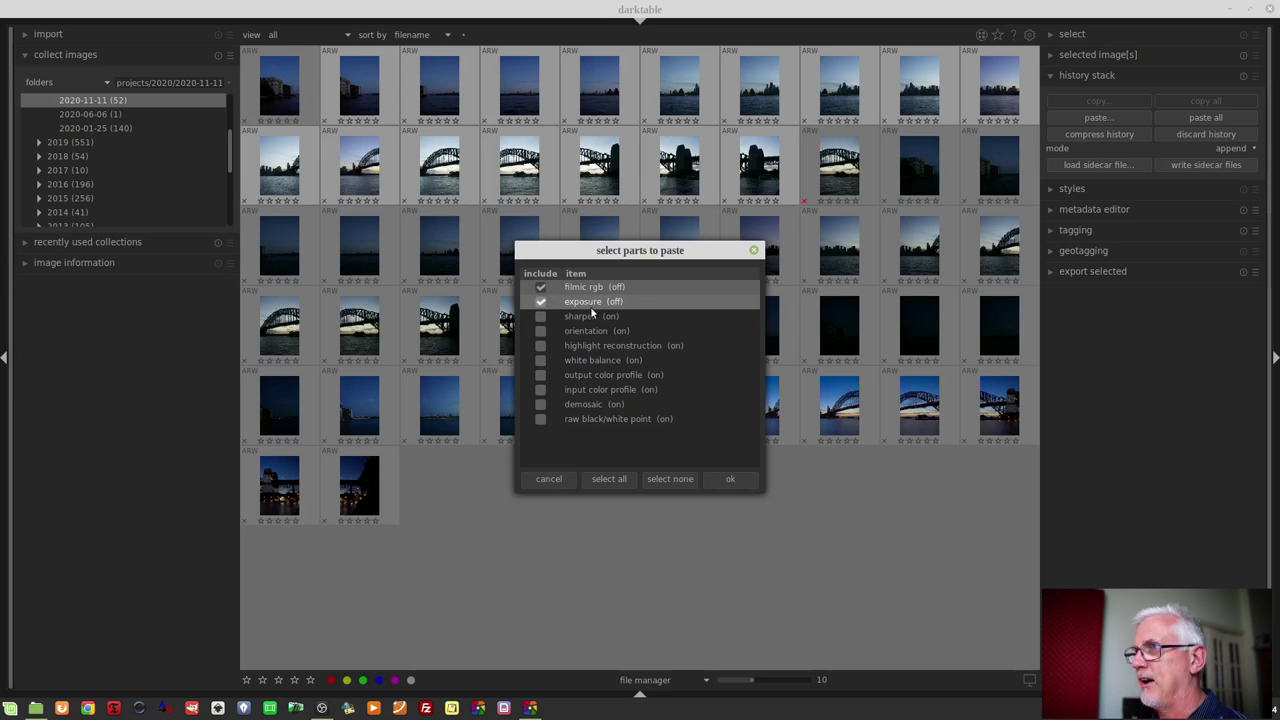
click(728, 481)
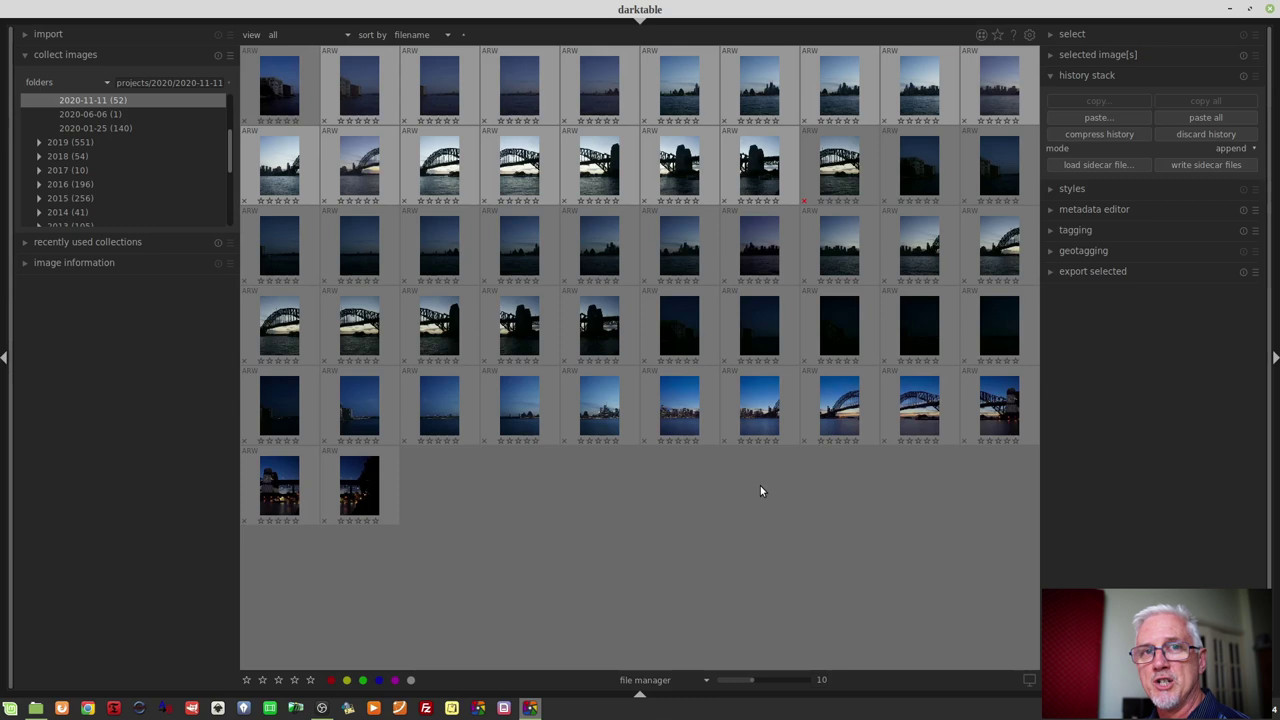
Step: Select the top two rows and apply the 'Hugin low res' export preset (16-bit TIFF, Adobe RGB, 1200 width)
shift+click(291, 80)
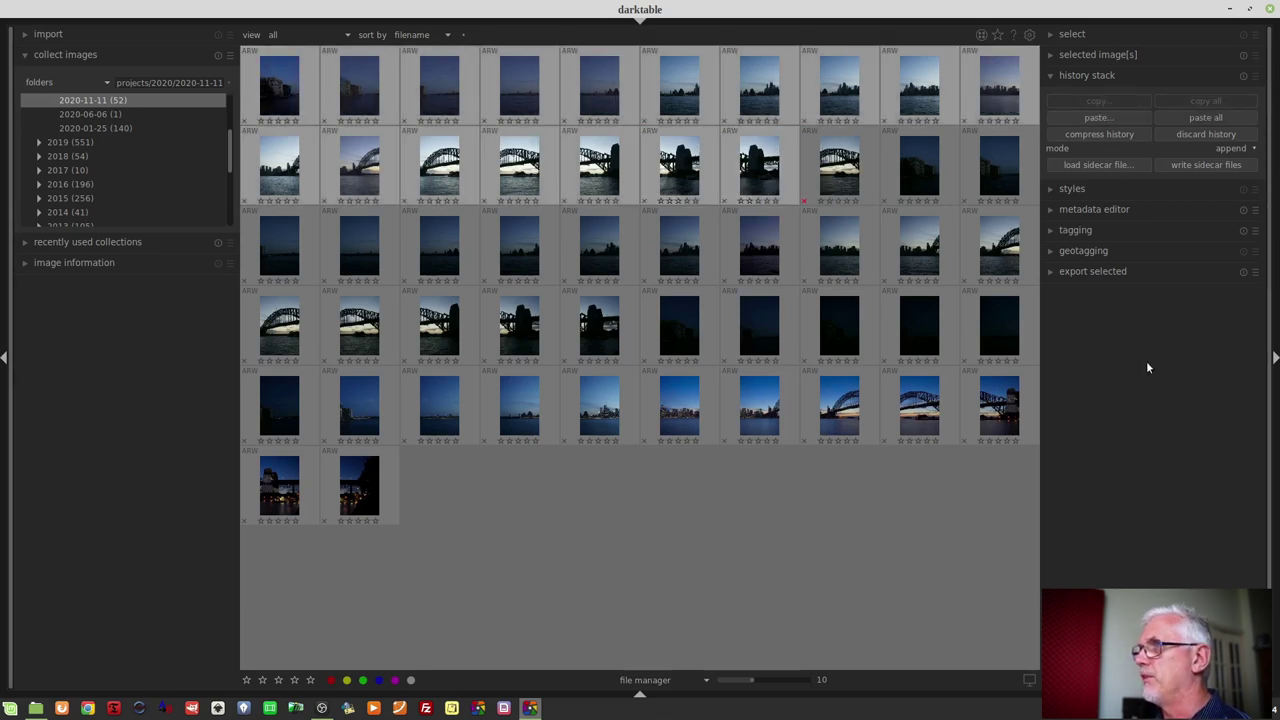
click(1088, 271)
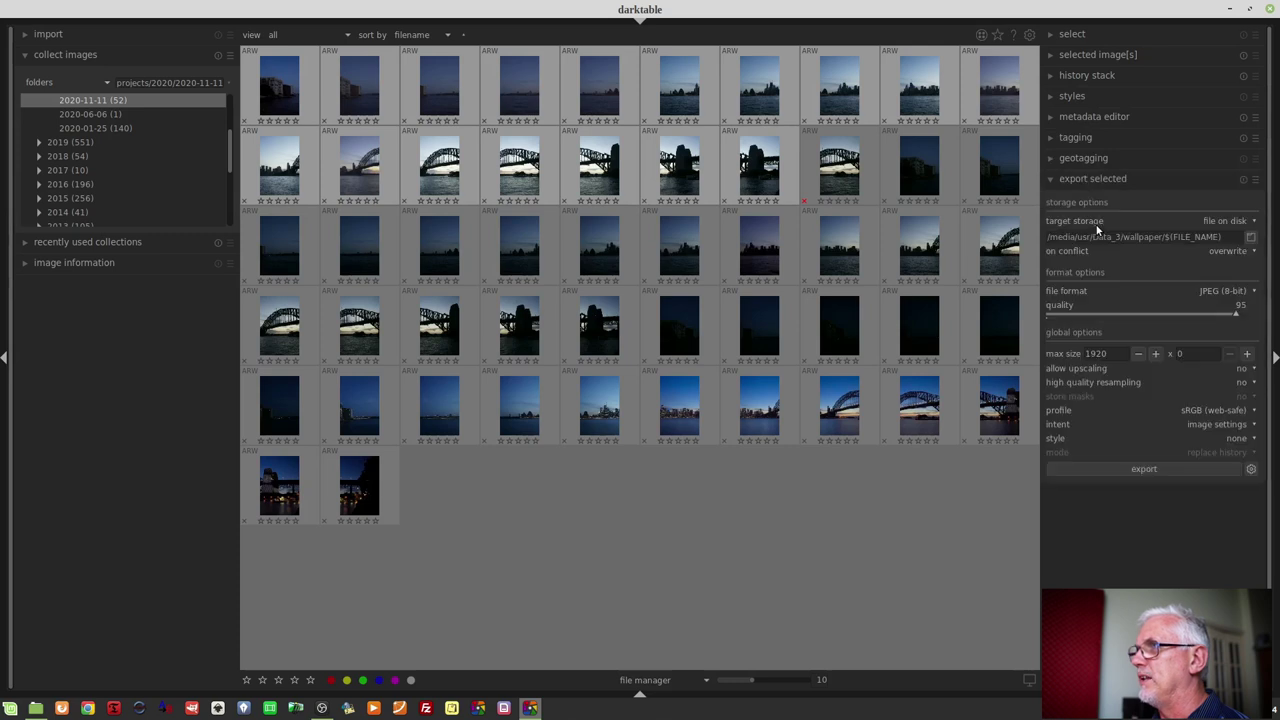
click(1255, 181)
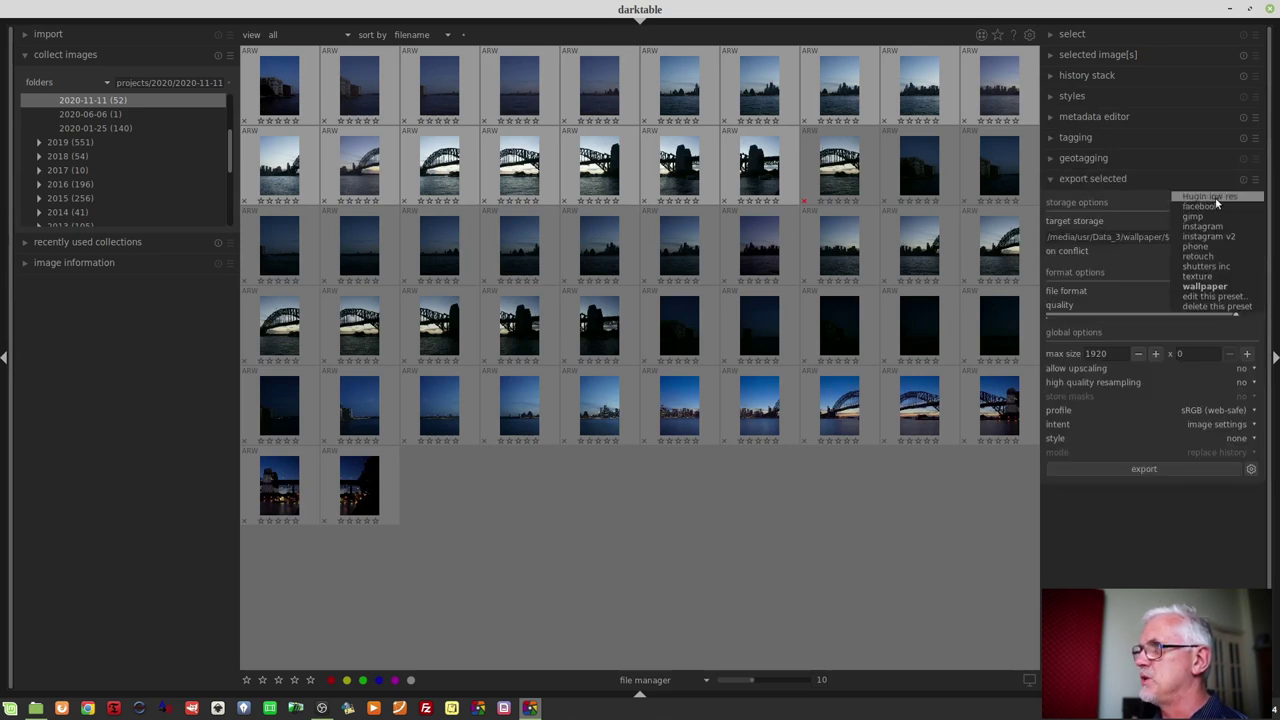
click(1215, 197)
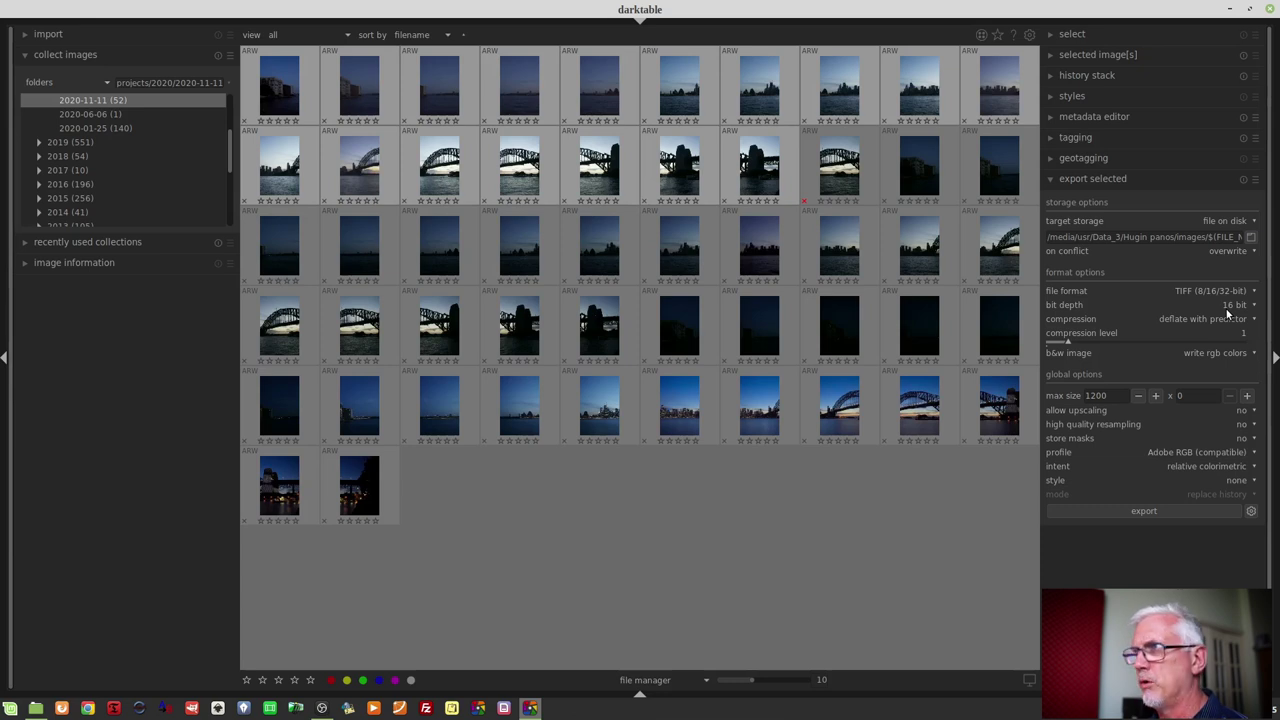
click(1113, 395)
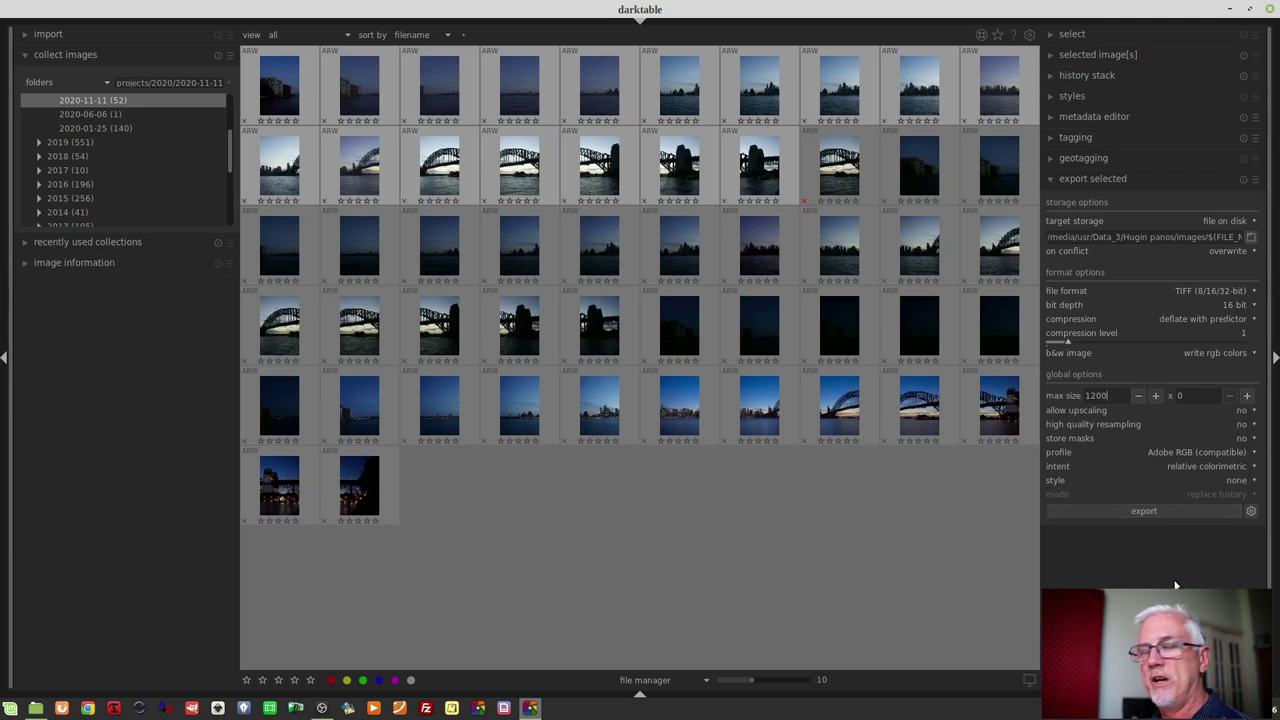
Step: Export the 17 selected images to the Hugin panos folder, confirming overwrite of existing files
click(1133, 511)
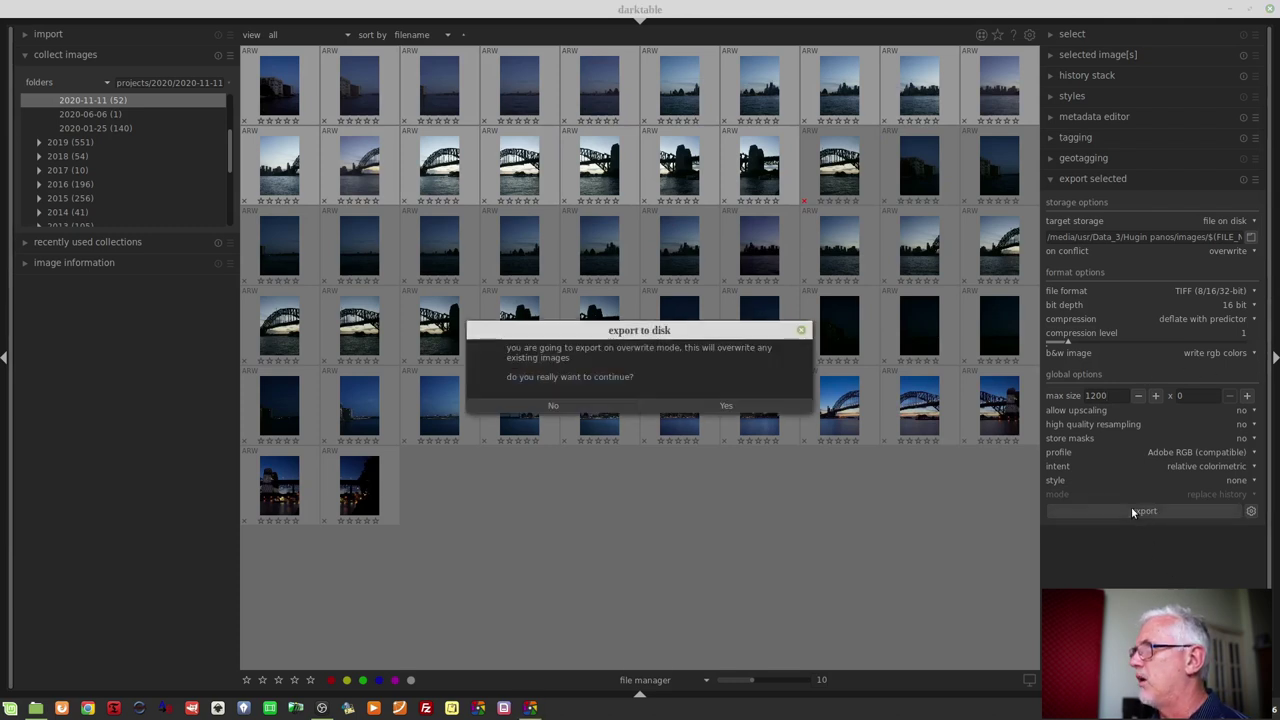
click(725, 406)
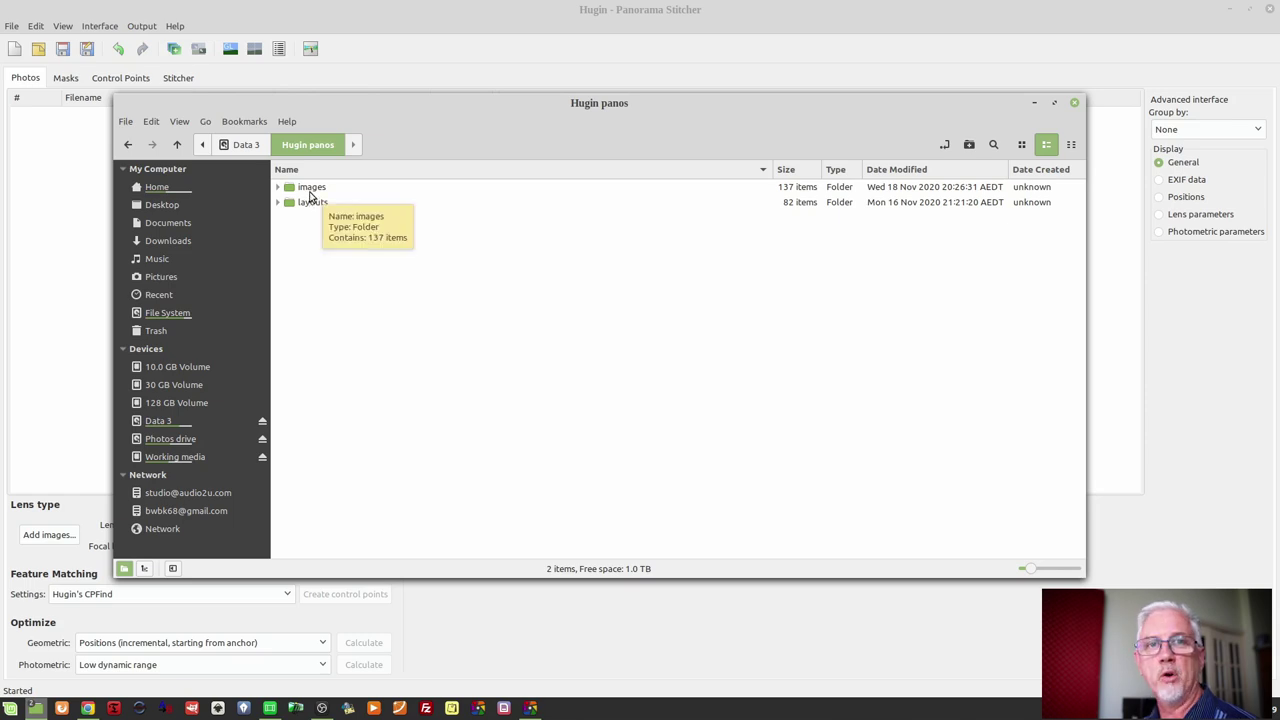
Step: Check the exported TIFFs in the images folder sorted by date modified, then return to Hugin panos and select layouts
double_click(311, 190)
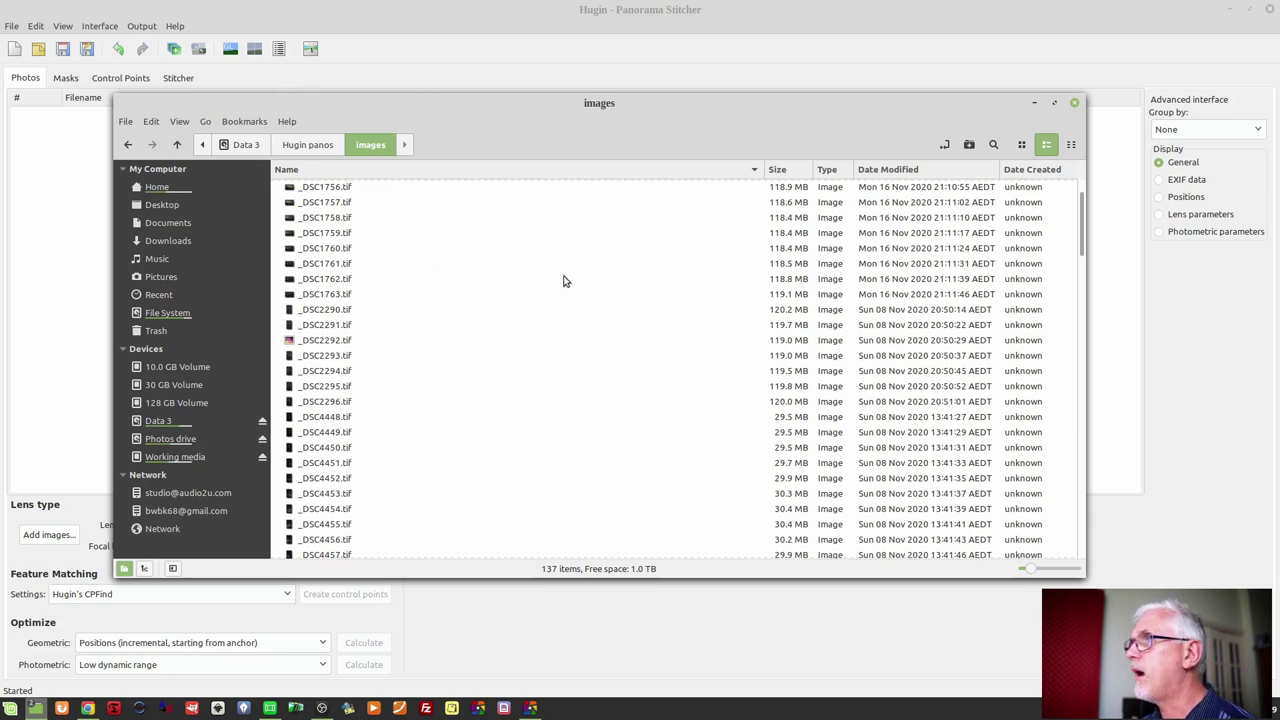
click(902, 174)
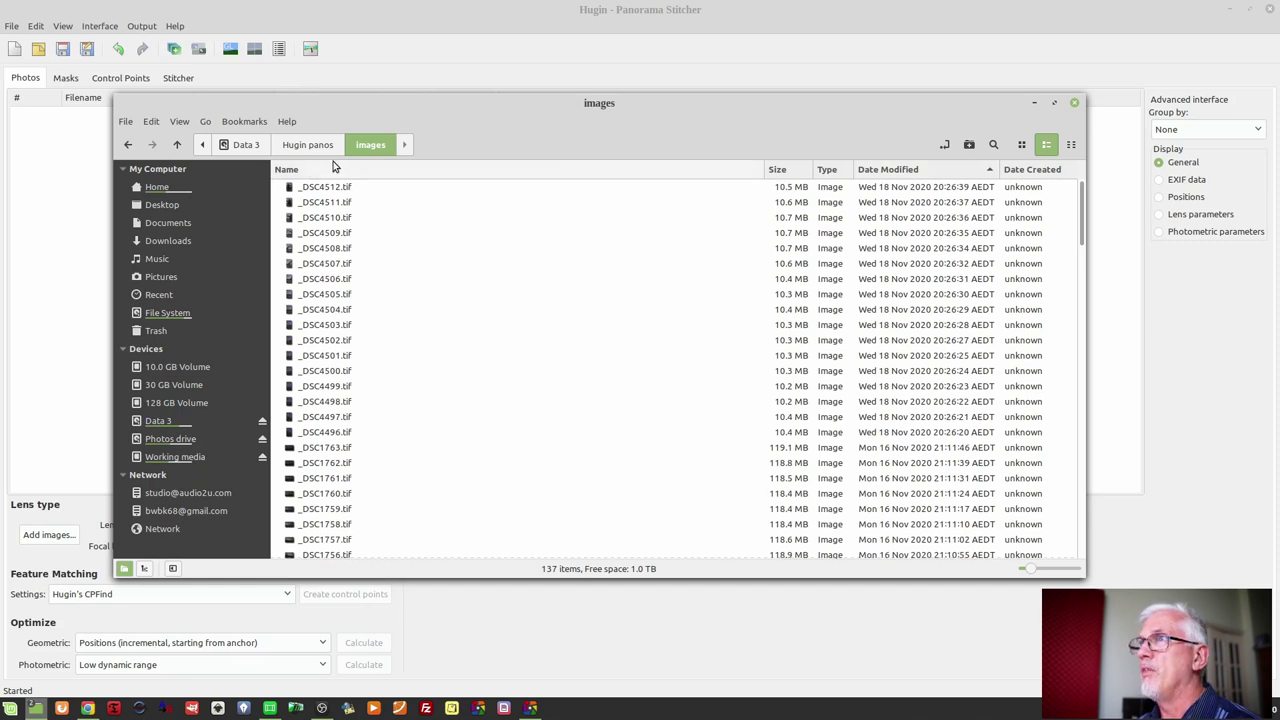
click(312, 147)
click(319, 205)
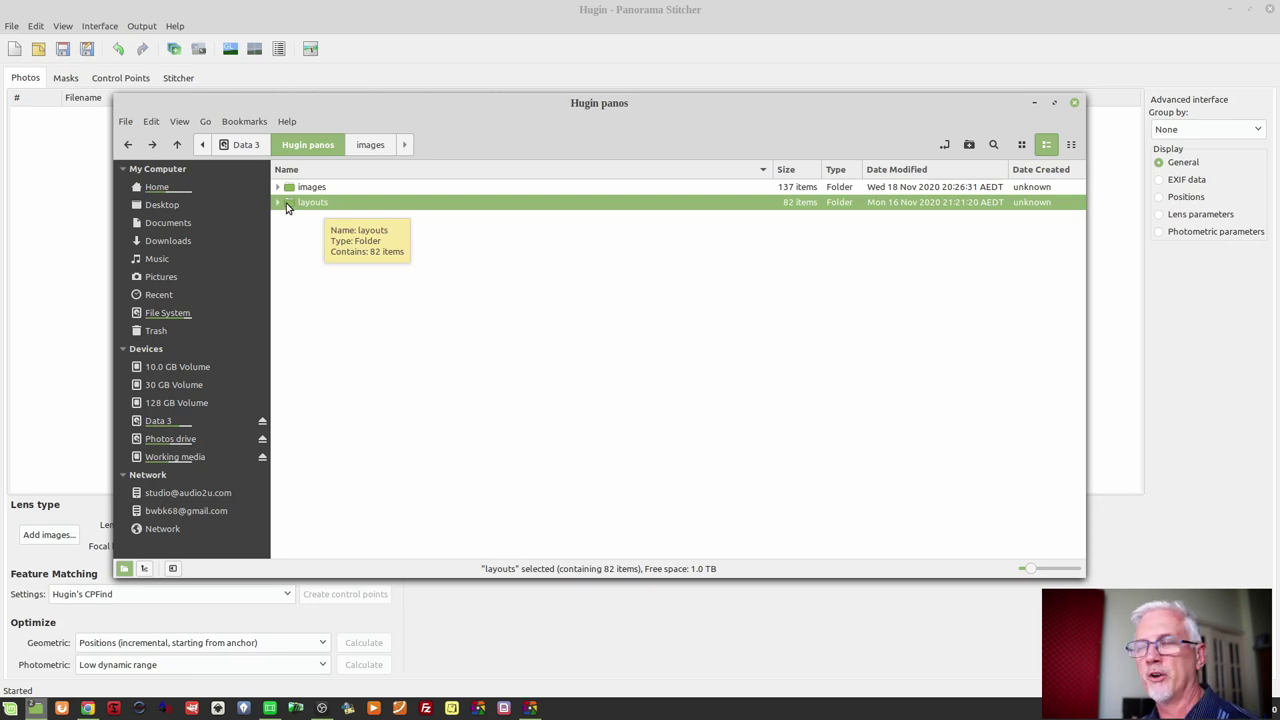
Step: Browse the layouts folder of saved .pto projects, then bring the empty Hugin project forward
double_click(286, 205)
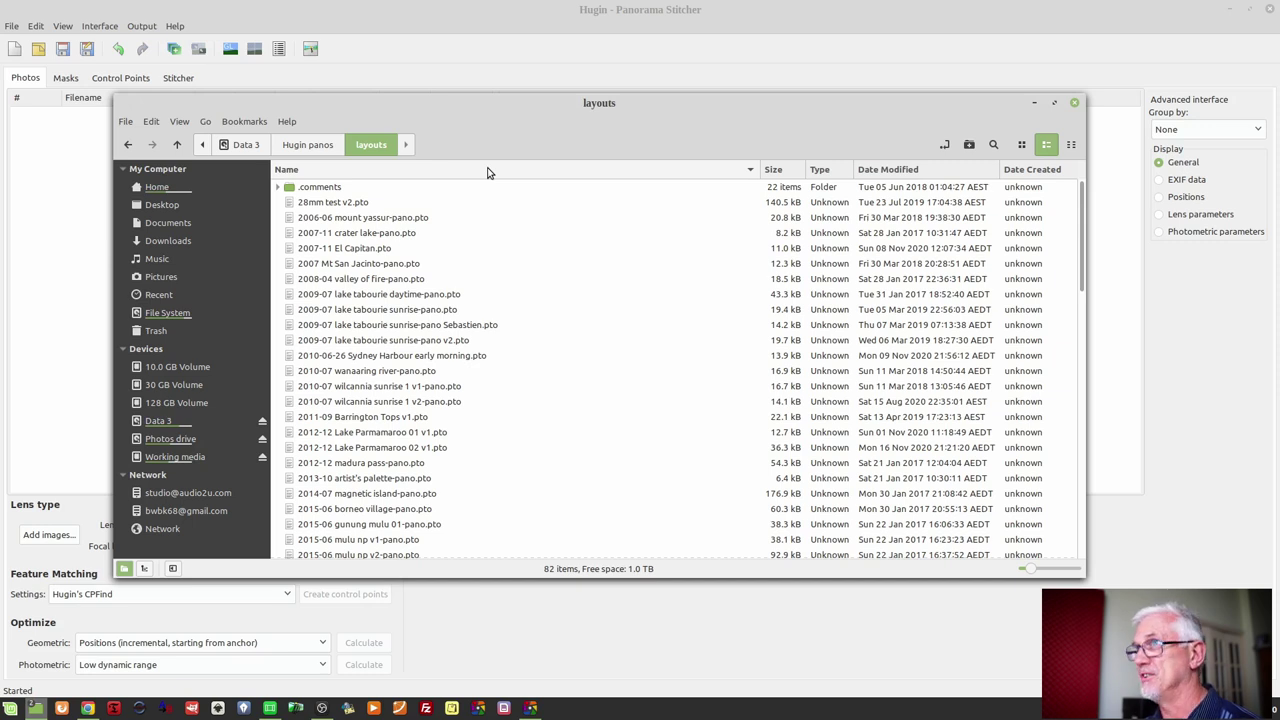
click(472, 28)
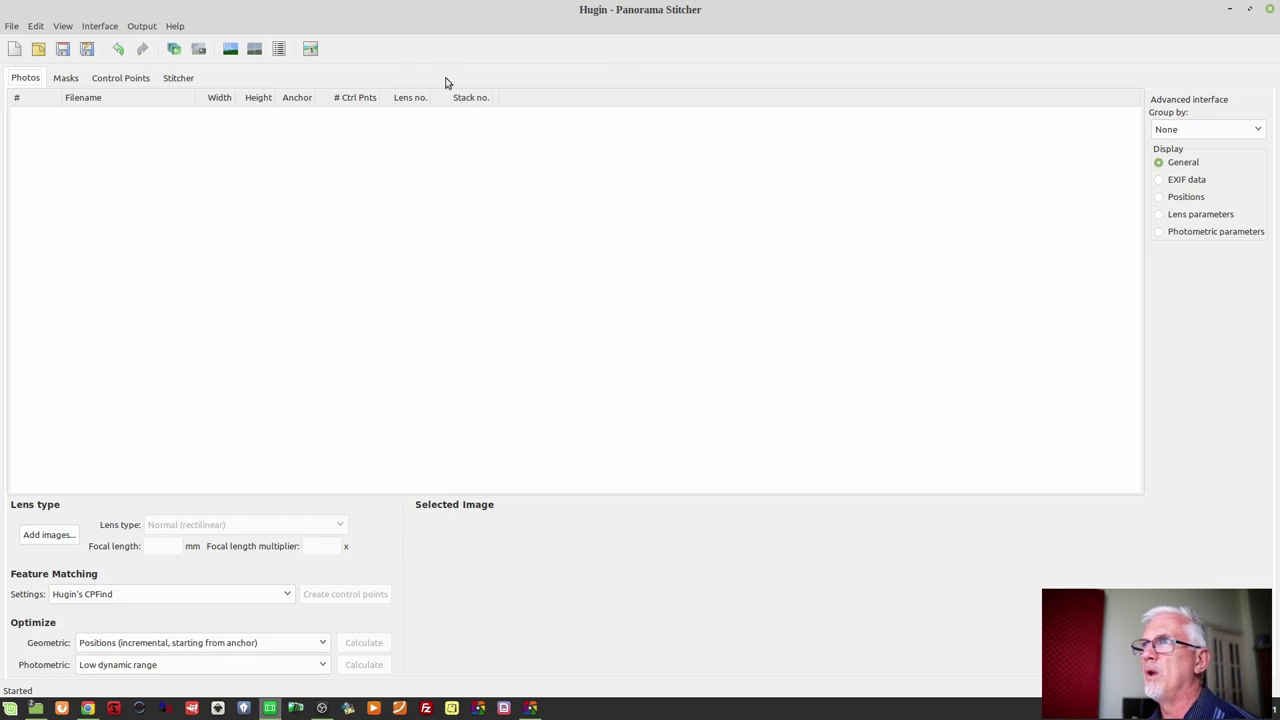
Step: Glance at the Edit menu, then open Hugin's Add images file chooser from the toolbar
click(35, 27)
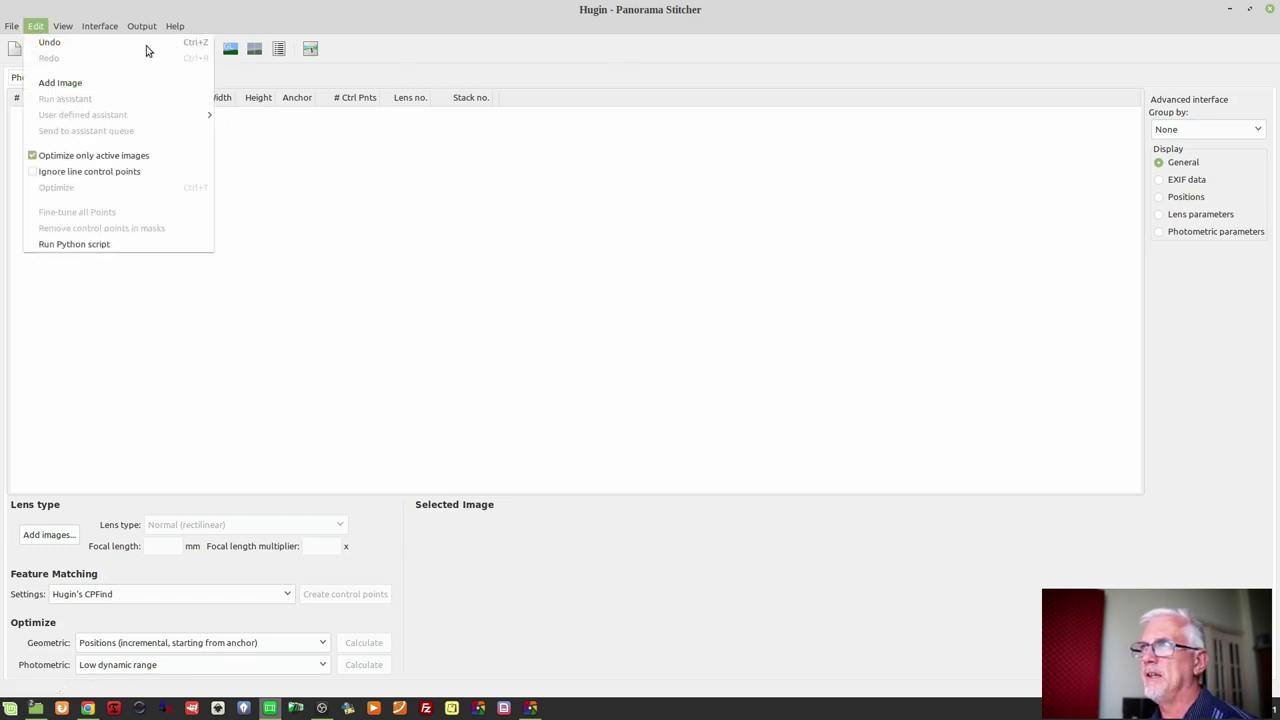
key(Escape)
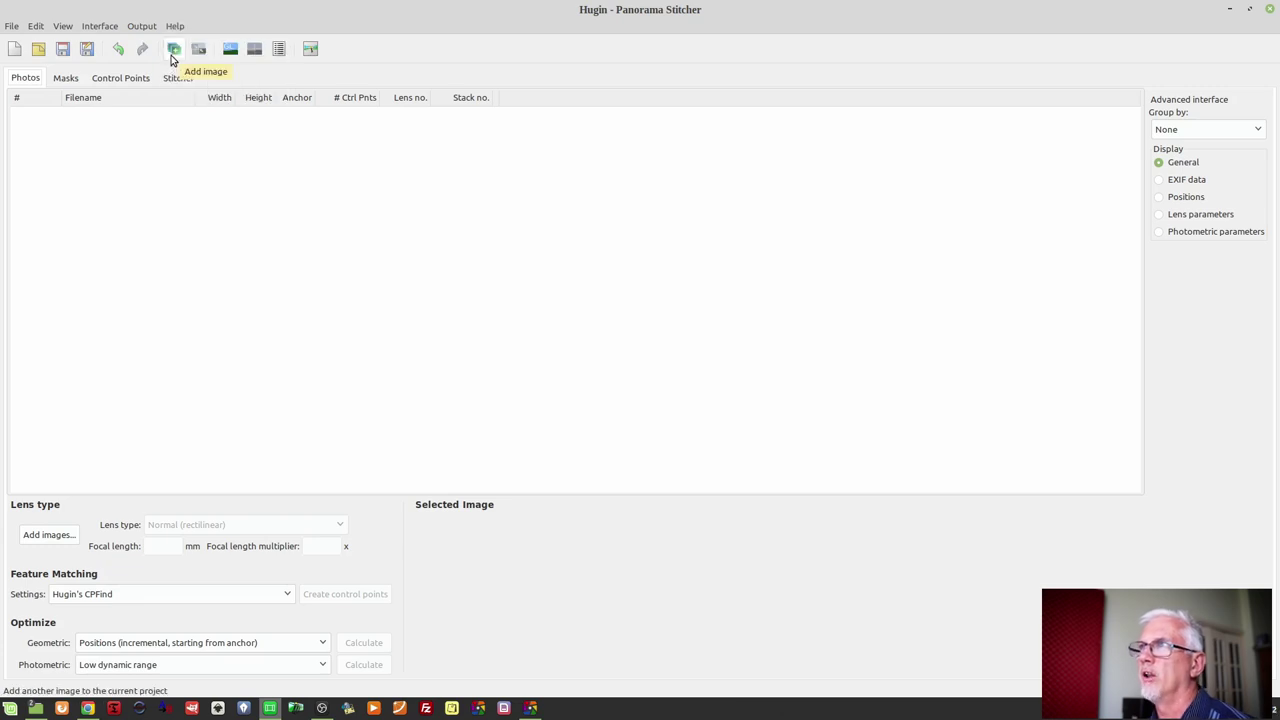
click(174, 55)
Step: Add all 17 TIFFs, _DSC4496.tif through _DSC4512.tif, from Hugin panos/images to the project
click(443, 160)
click(381, 203)
double_click(381, 203)
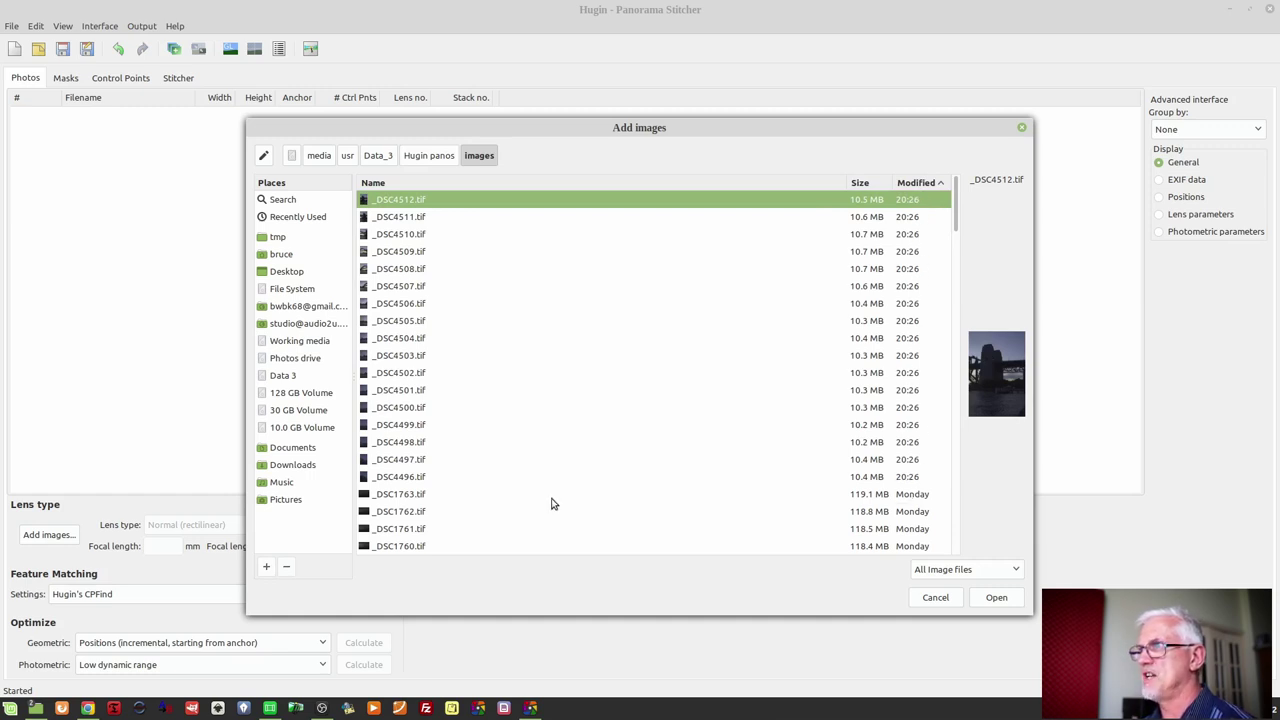
shift+click(419, 477)
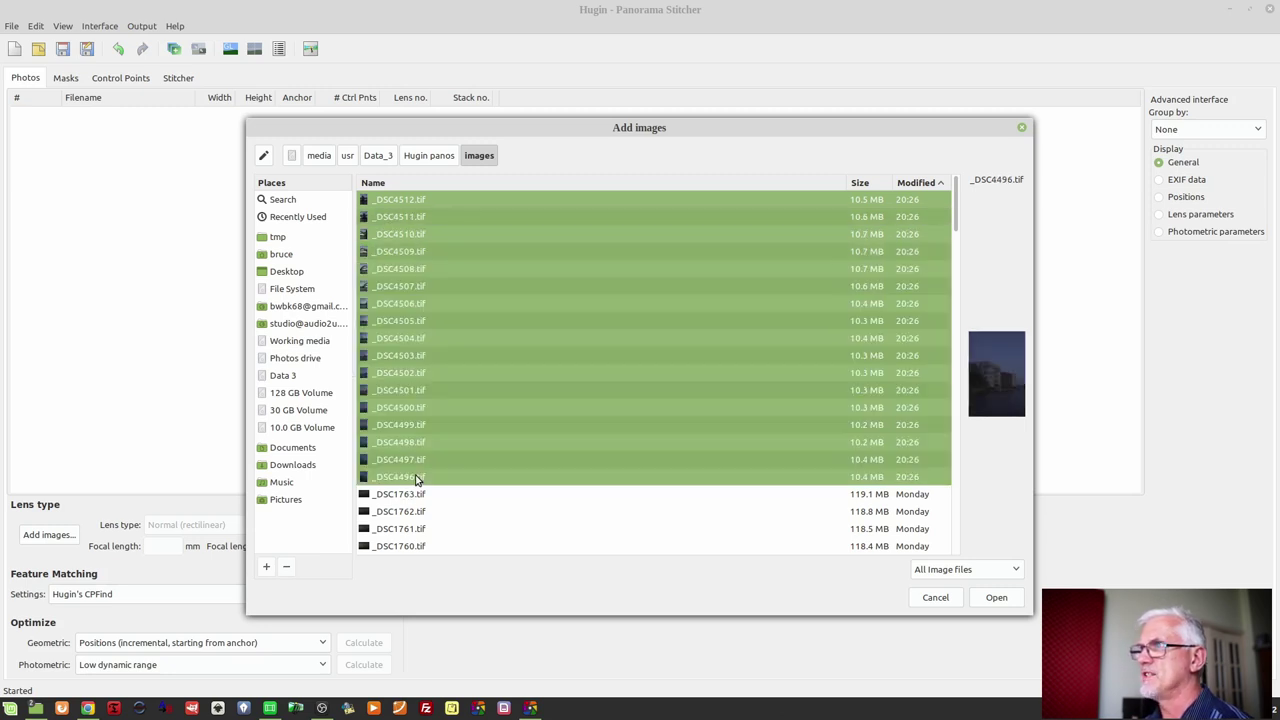
click(994, 597)
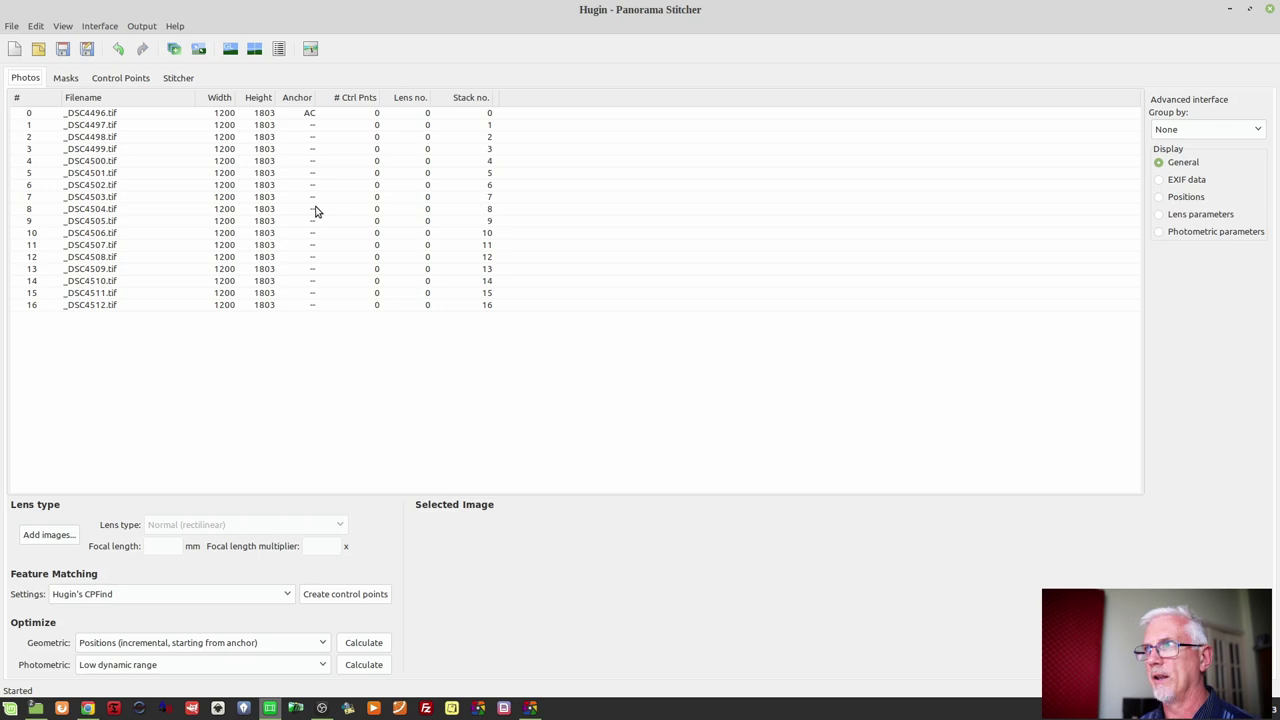
Step: Make the middle image, _DSC4503.tif (image 7), both the position and exposure anchor
click(315, 209)
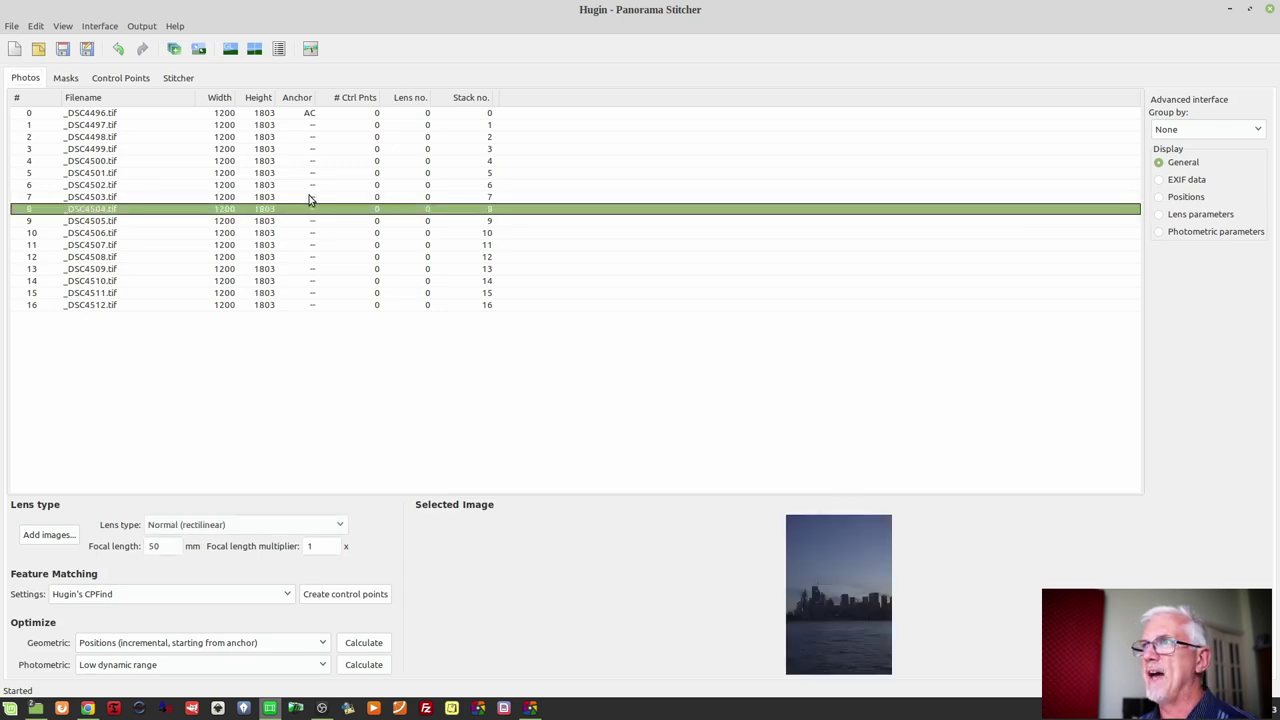
click(311, 198)
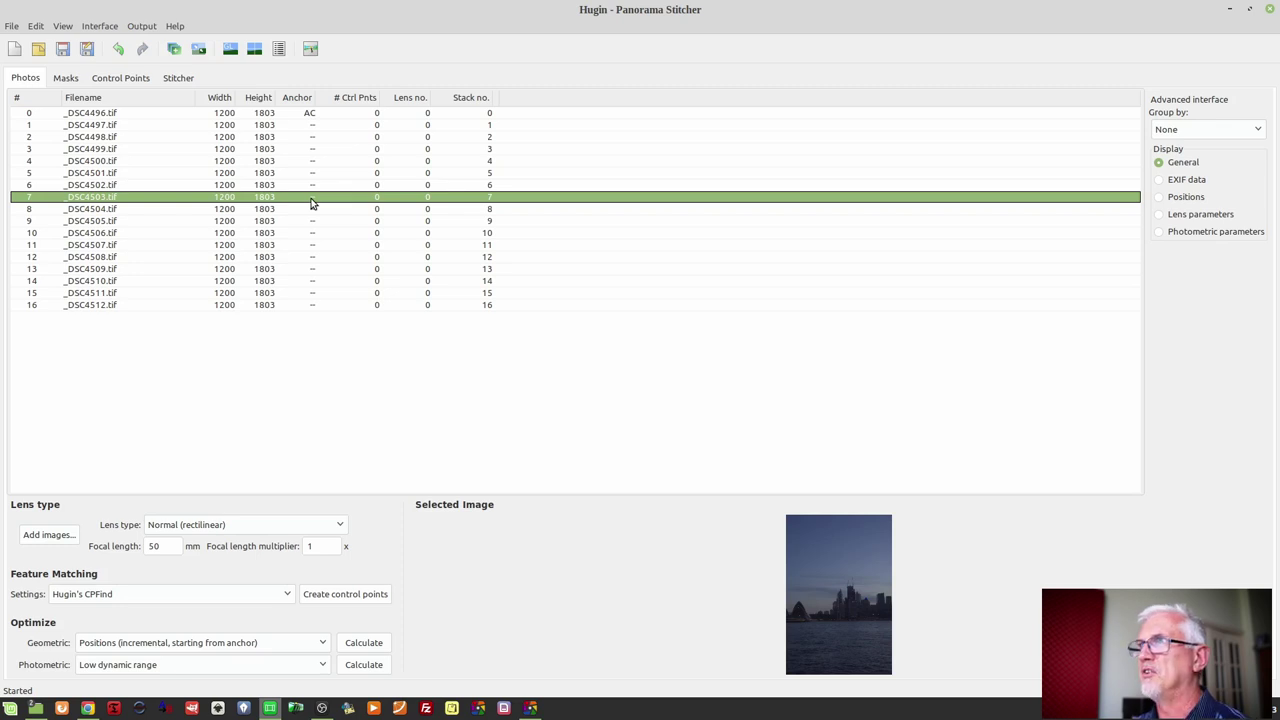
right_click(311, 203)
click(342, 278)
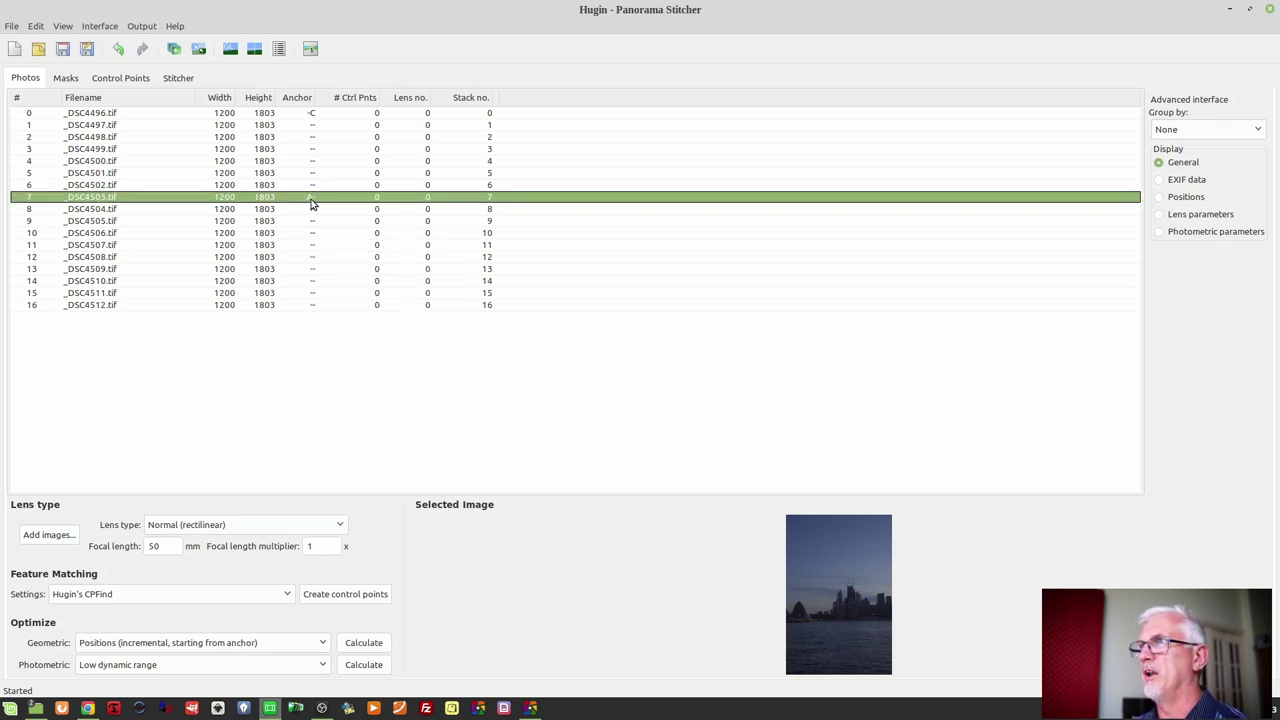
right_click(311, 203)
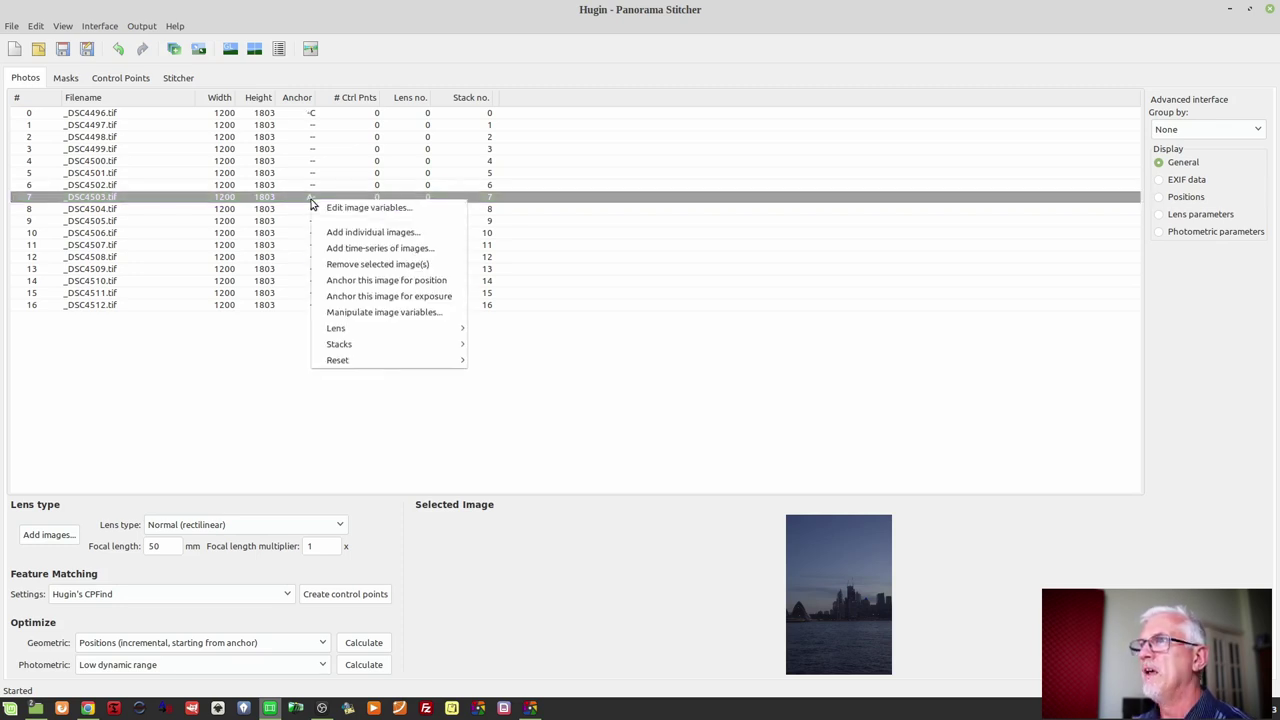
click(349, 298)
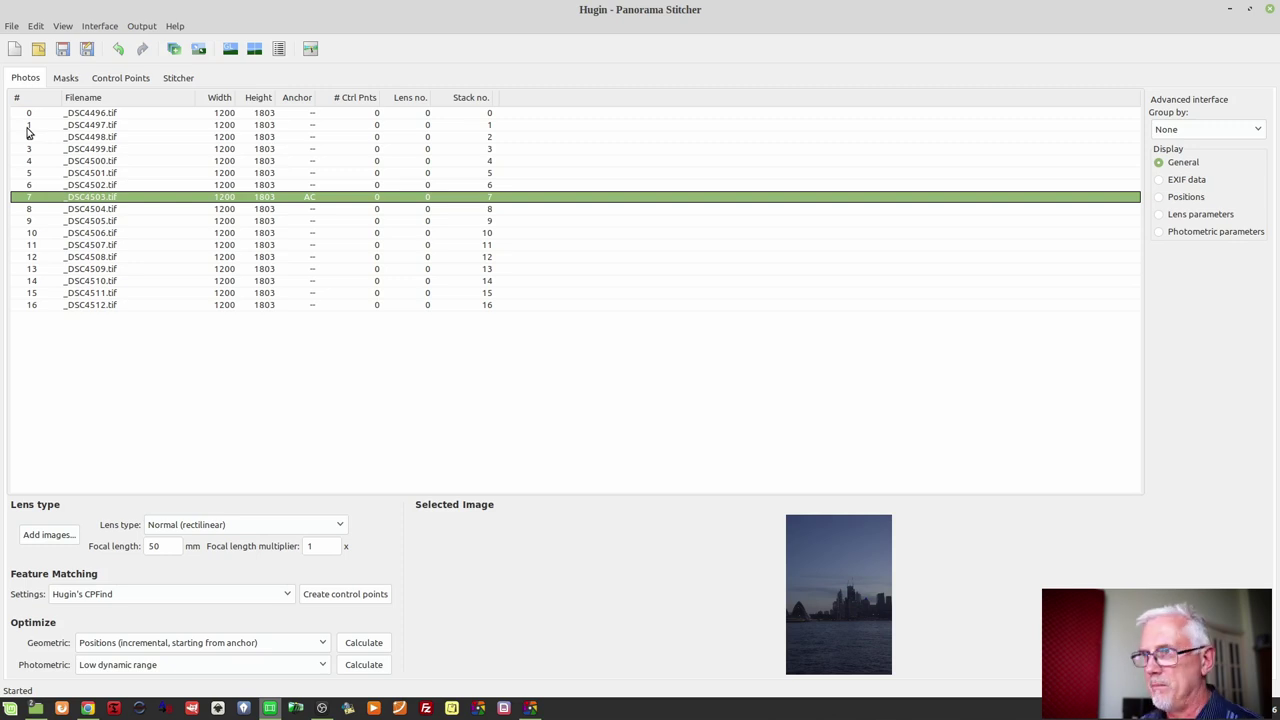
Step: Open the Feature Matching detector dropdown on the Photos tab and scroll through its options
click(286, 596)
scroll(249, 617, down, 3)
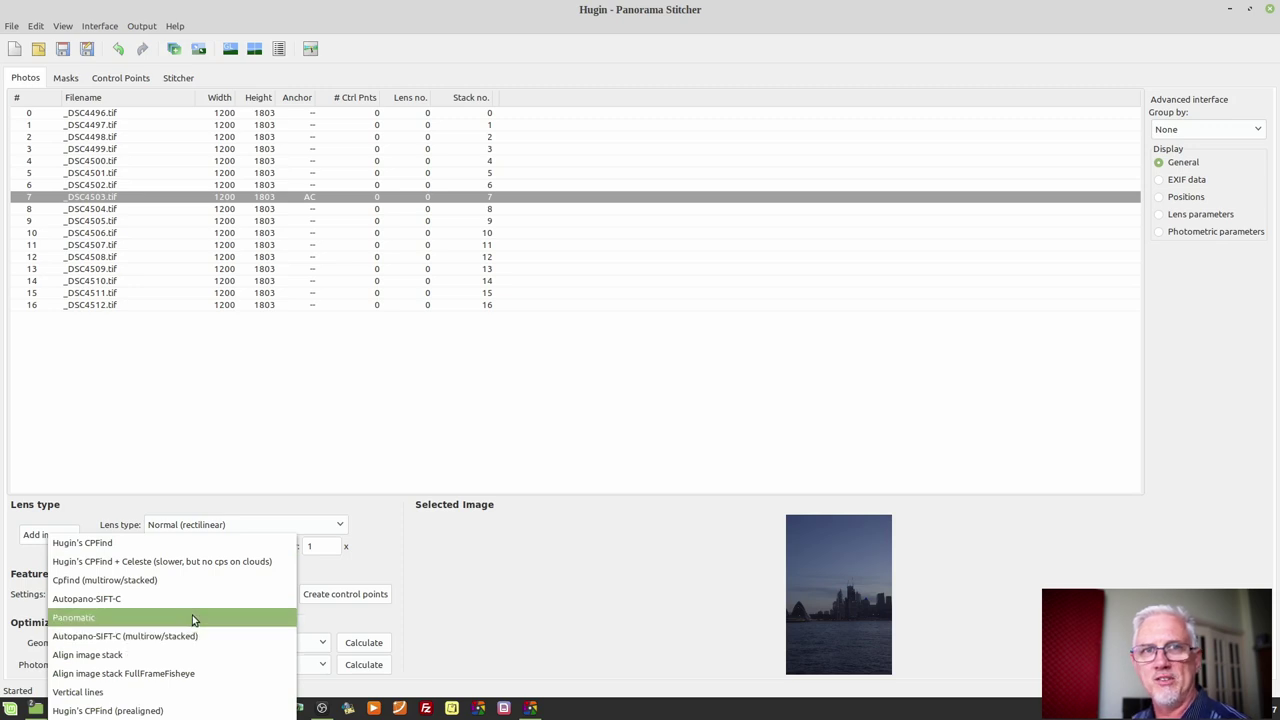
Step: Run Hugin's CPFind detector on all 17 photos, adding 697 control points
click(111, 545)
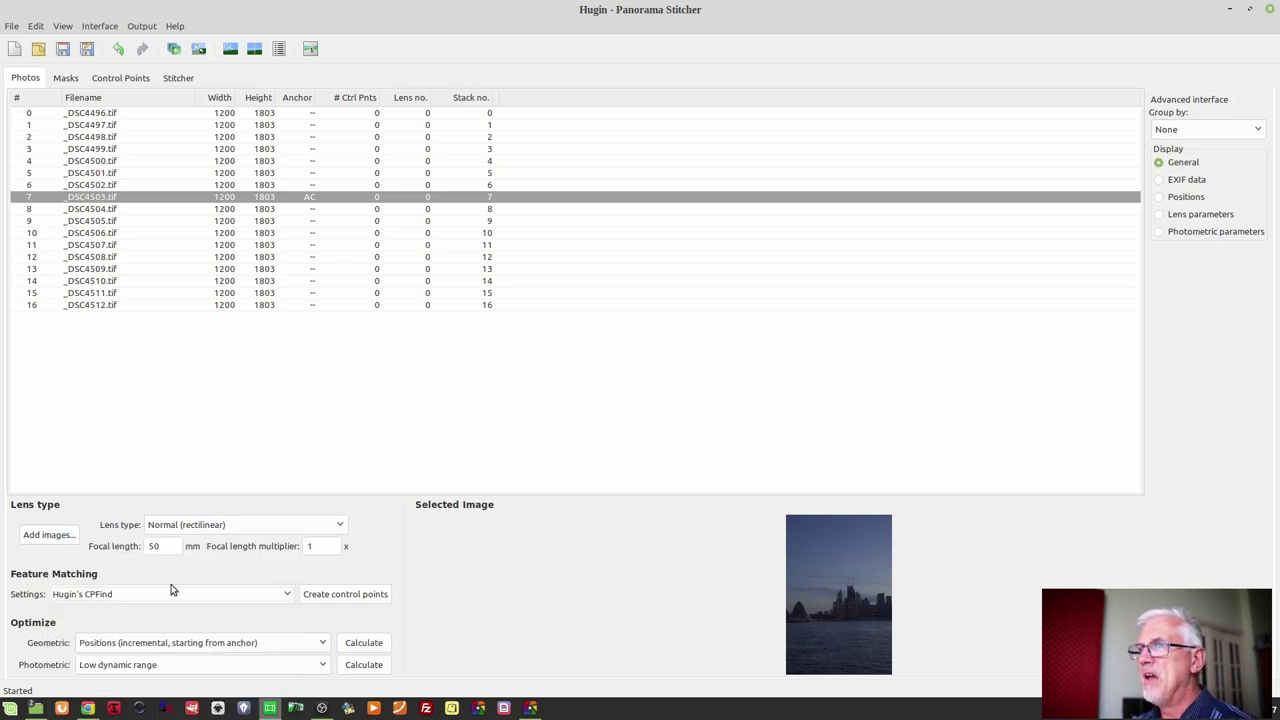
click(350, 600)
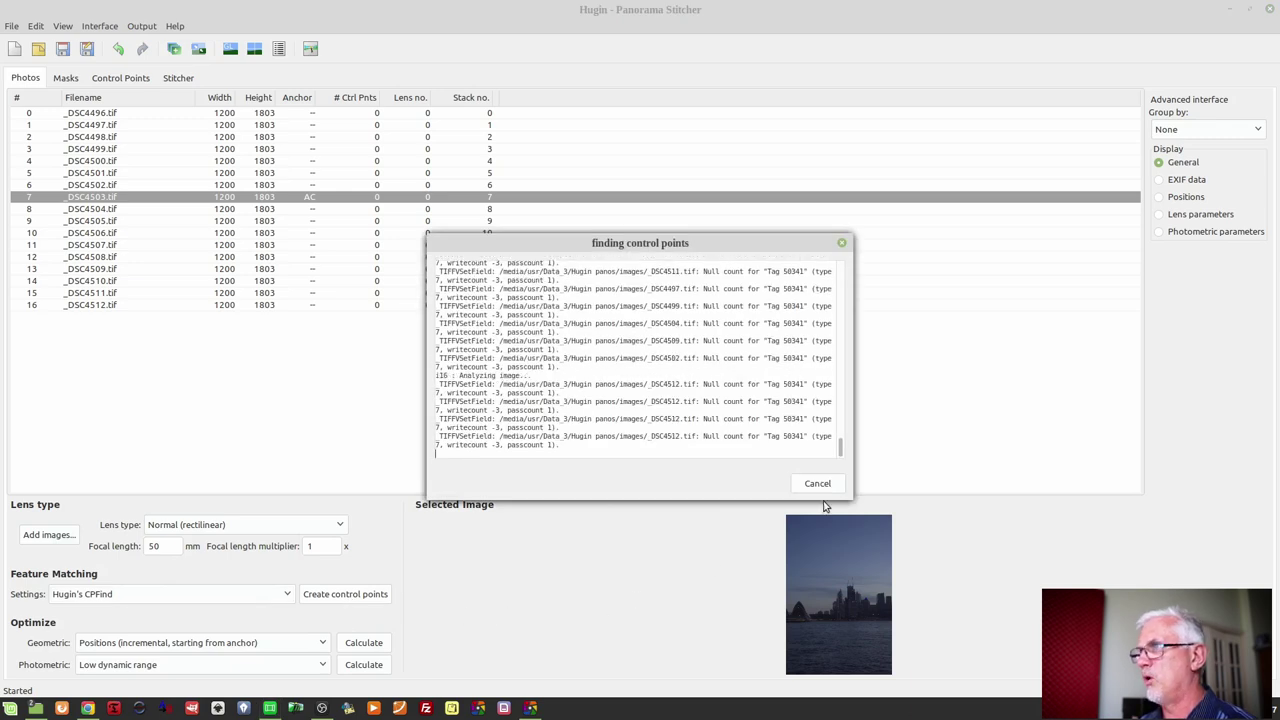
drag(857, 472, 1082, 472)
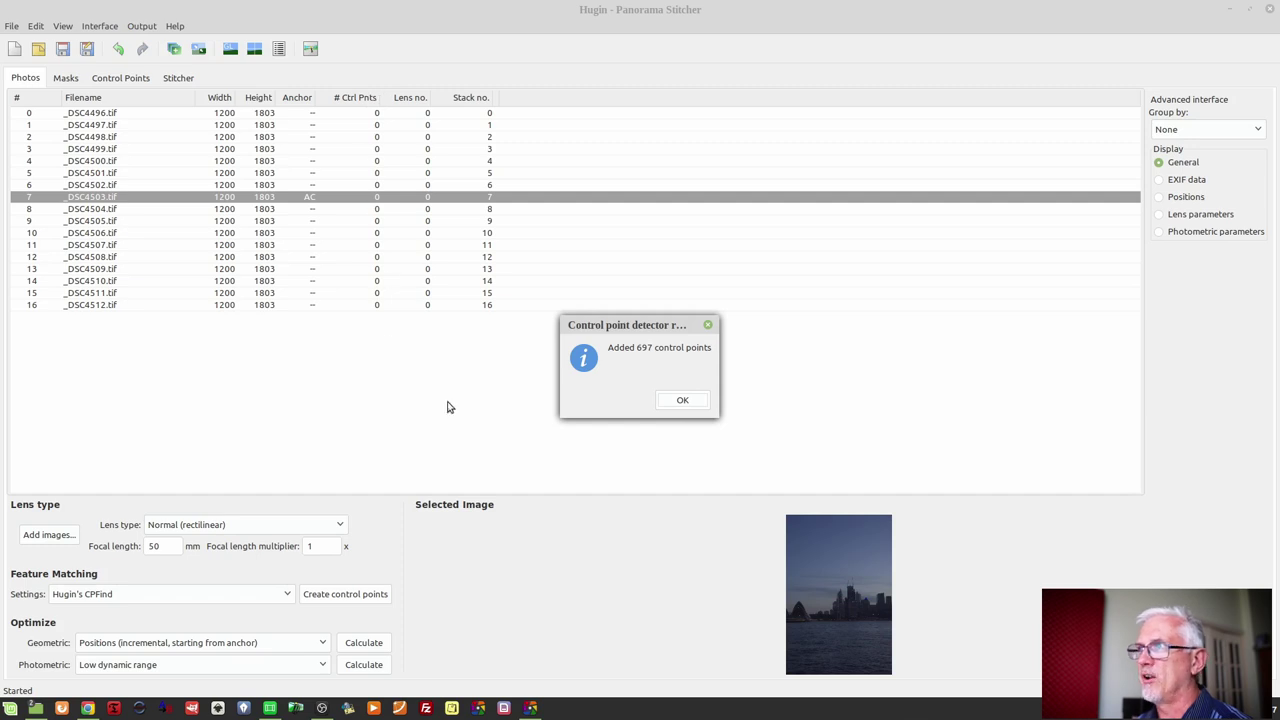
click(684, 401)
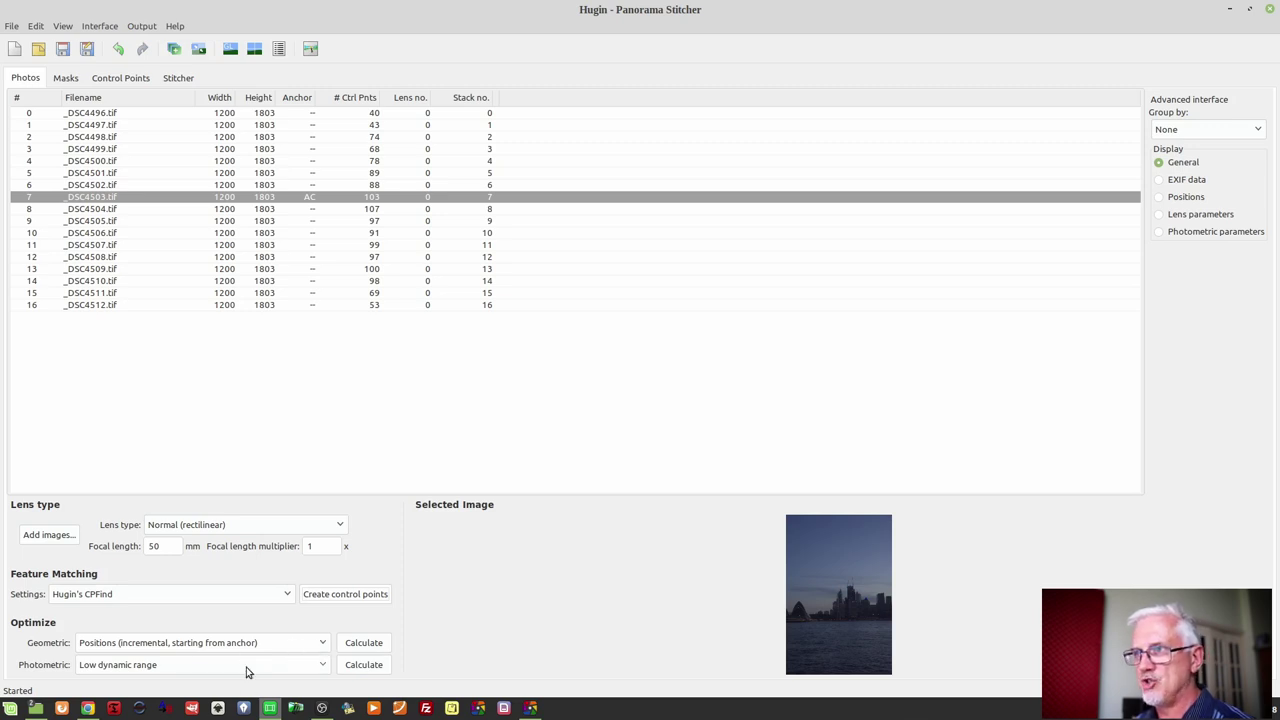
Step: Optimise positions incrementally from the anchor and apply the result, averaging 7.29 control point distance
click(318, 642)
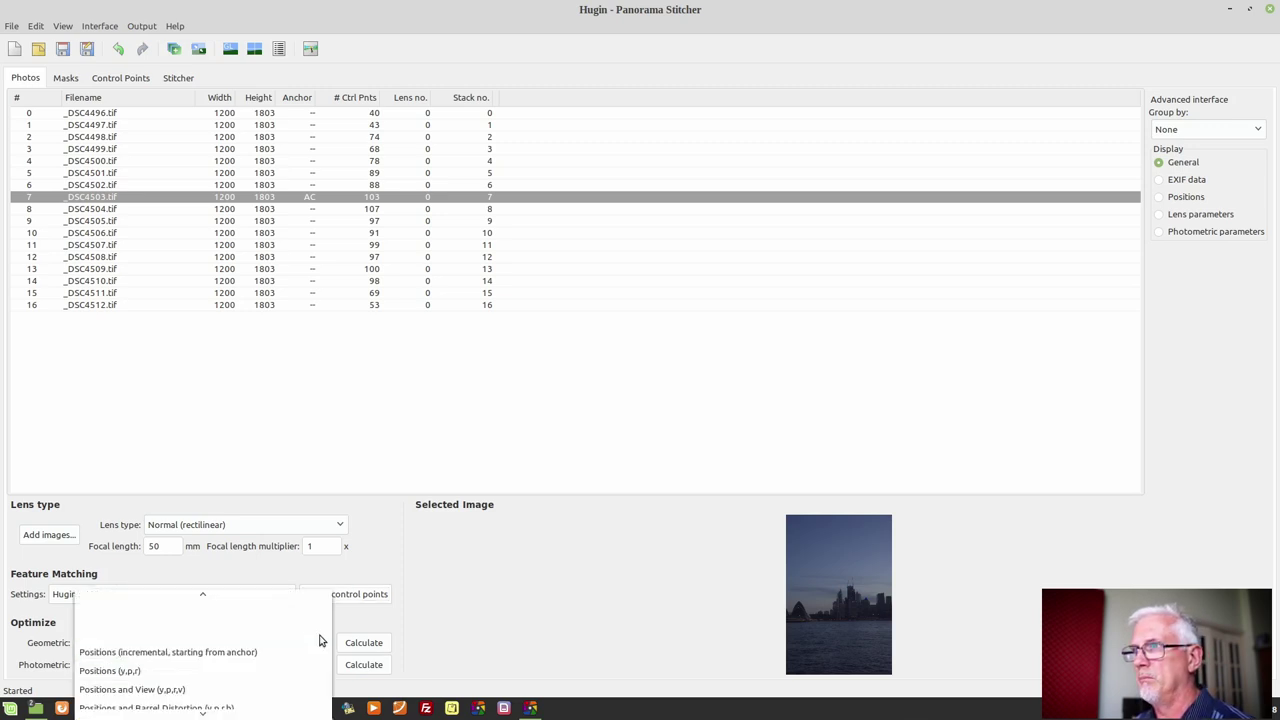
click(190, 655)
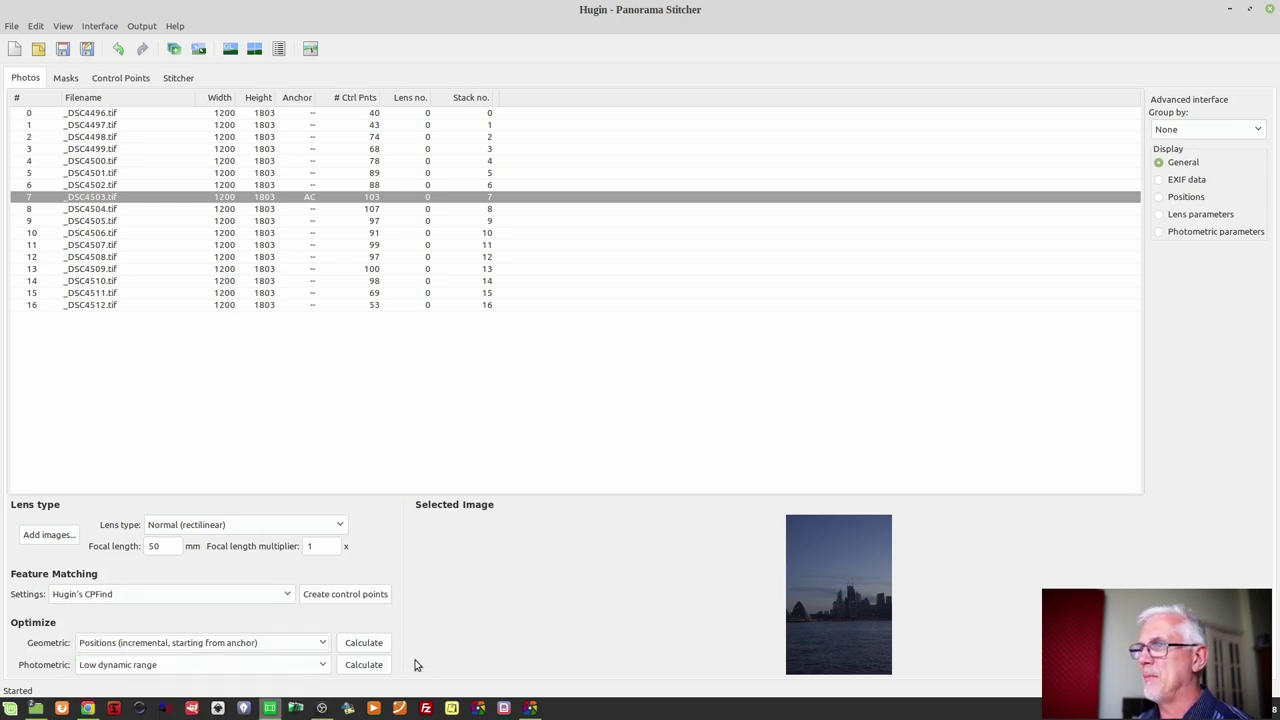
click(365, 645)
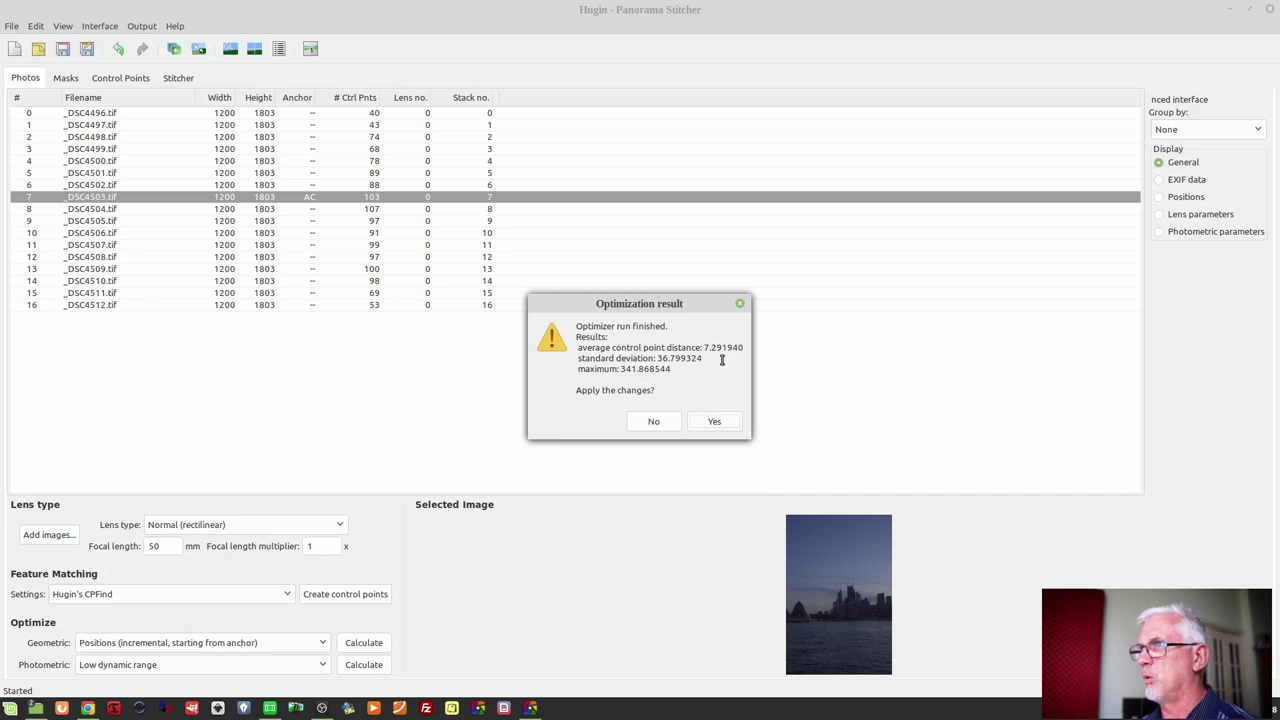
click(718, 426)
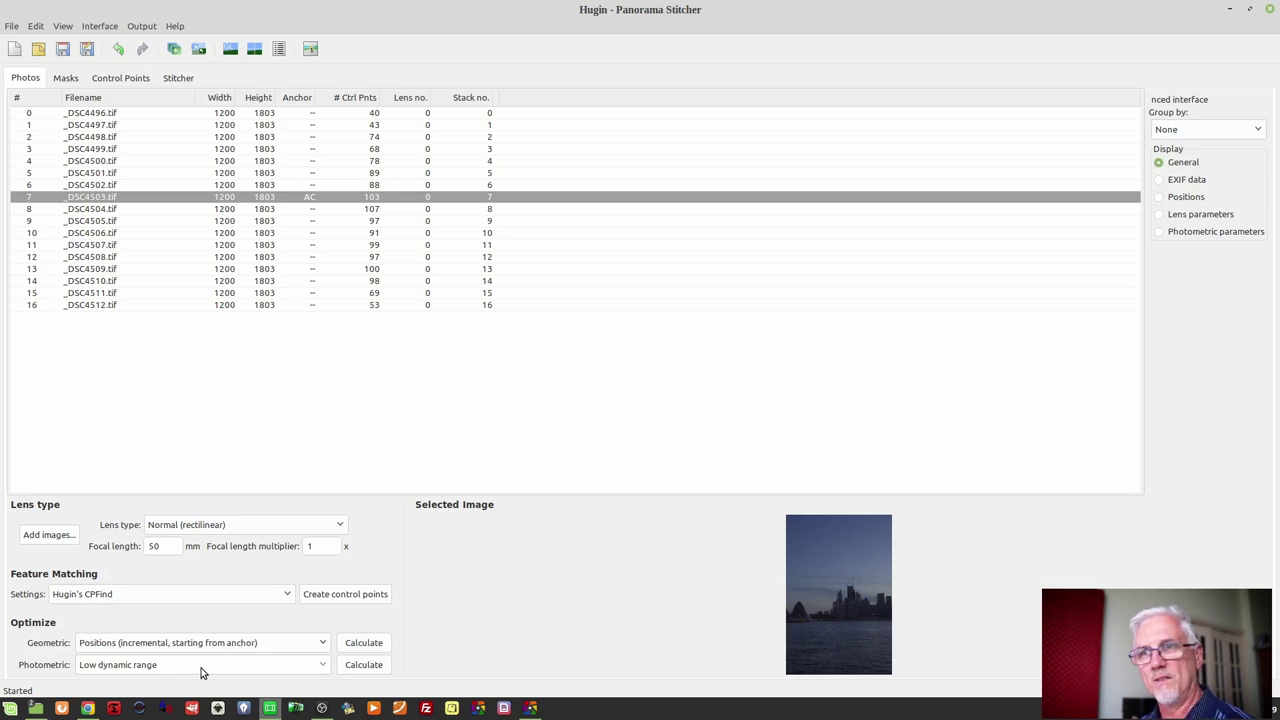
Step: Run the low dynamic range photometric optimisation and accept its 0.45 gray value result
click(364, 665)
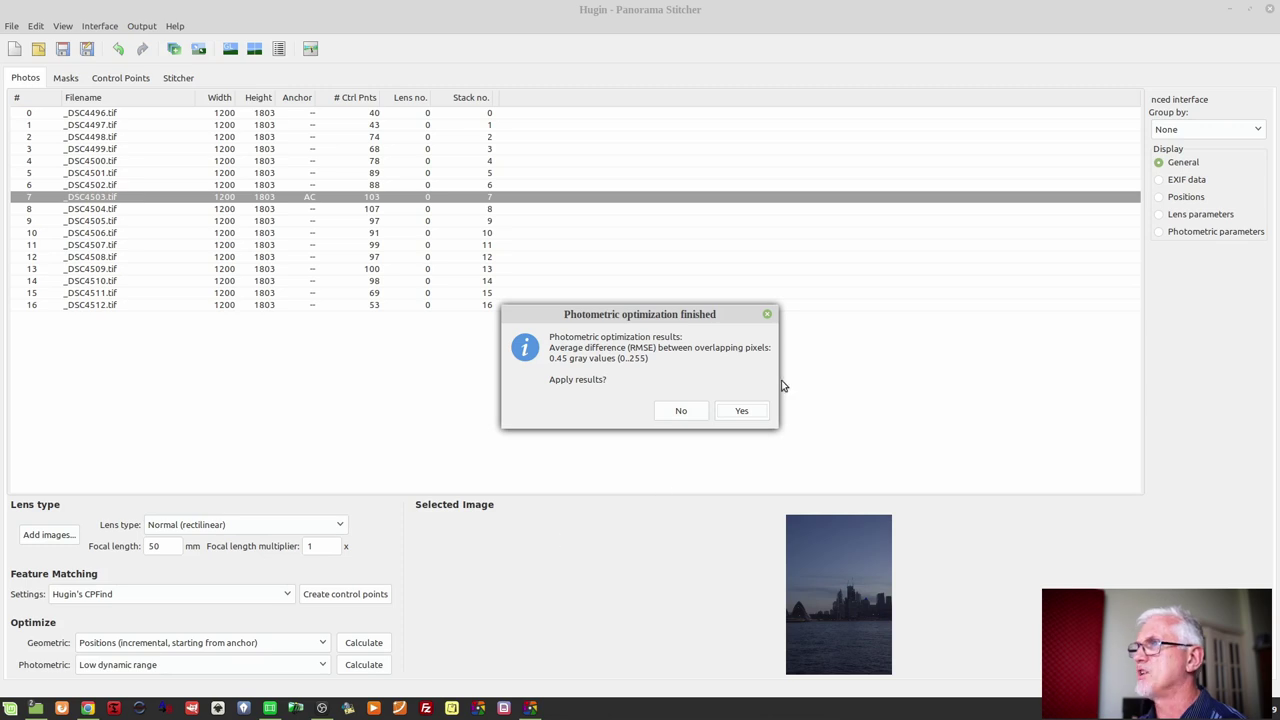
click(750, 412)
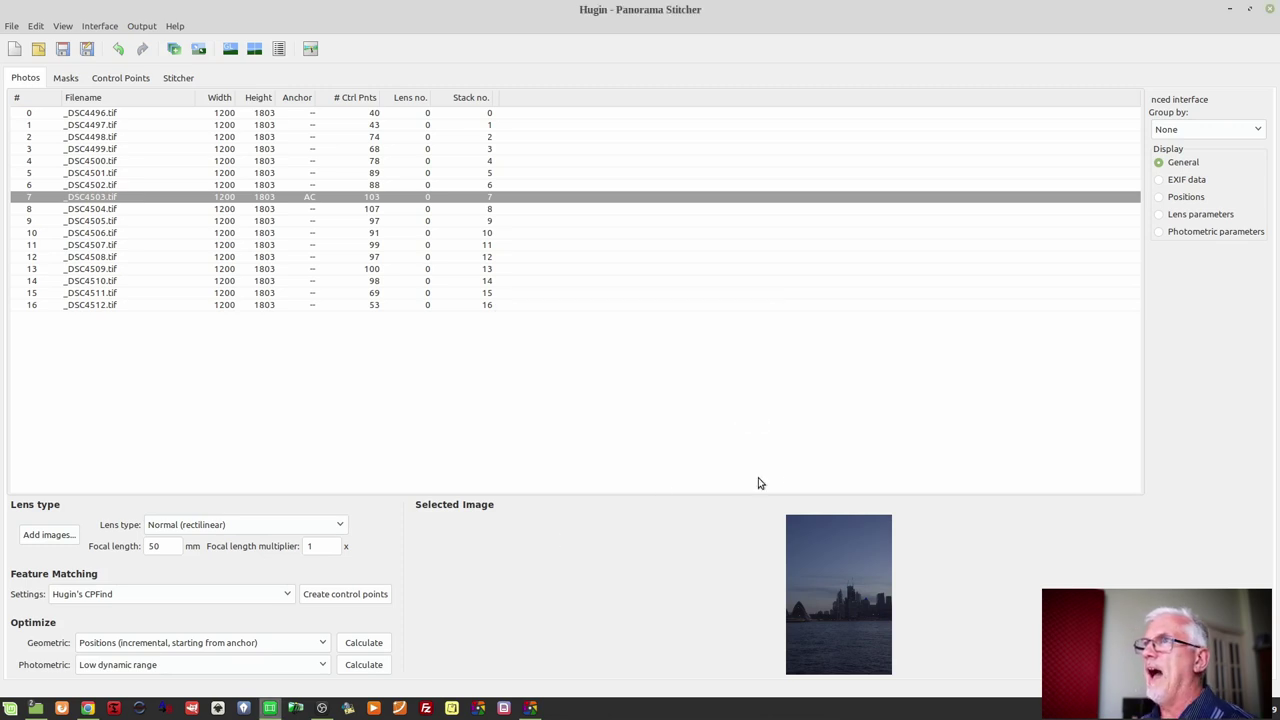
Step: Open the Fast Panorama preview and enlarge its window to show the stitched harbour panorama
click(229, 56)
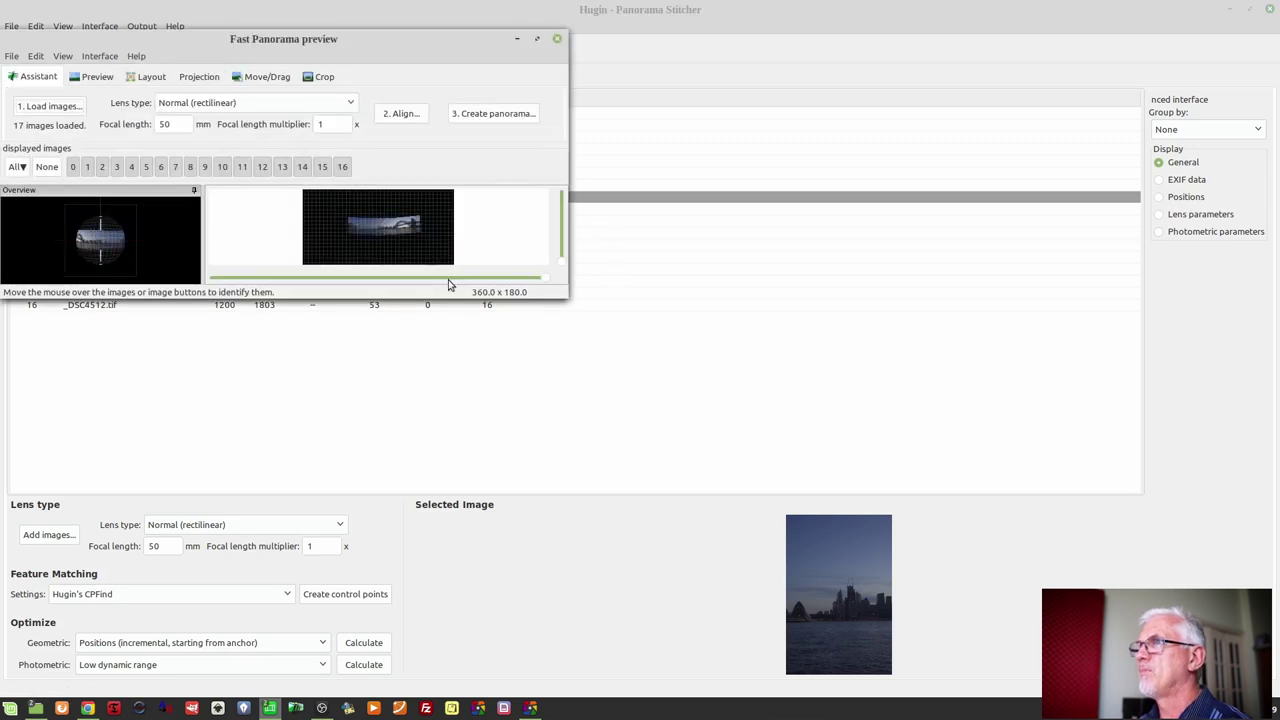
drag(561, 292, 1172, 654)
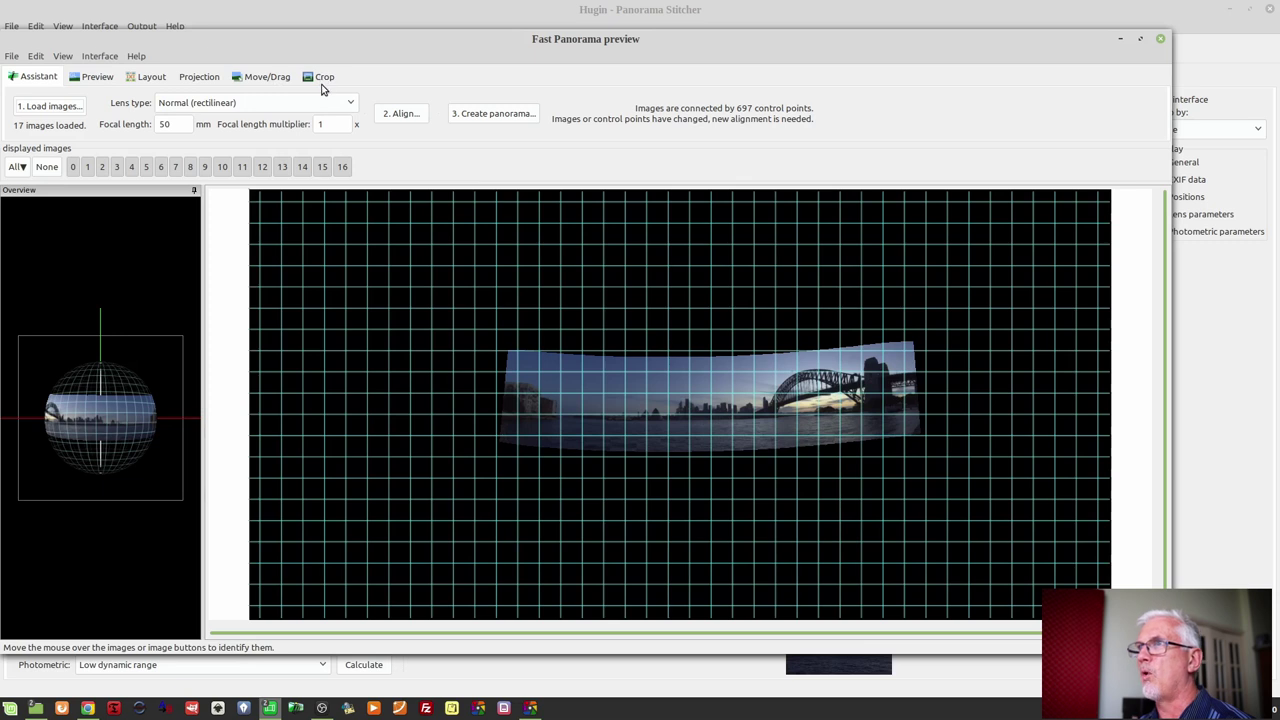
Step: On the Move/Drag tab, drag the harbour panorama to flatten its curve into a level strip
click(258, 86)
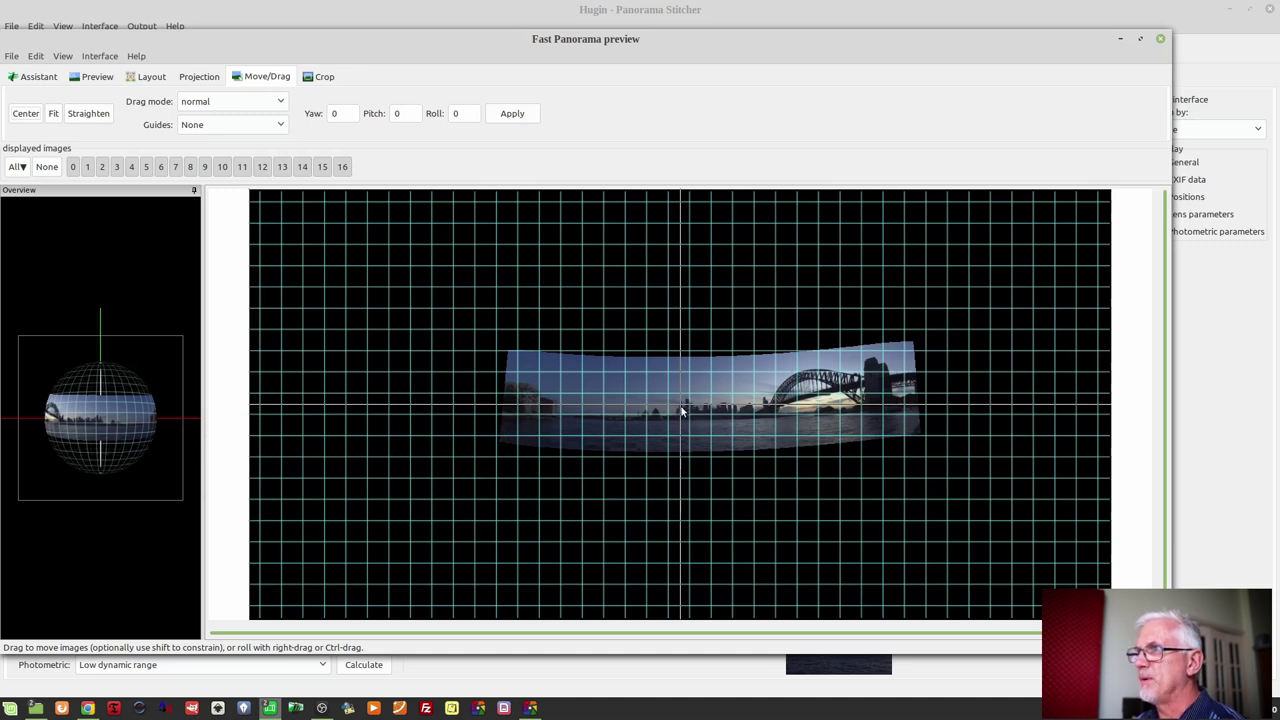
drag(682, 410, 682, 398)
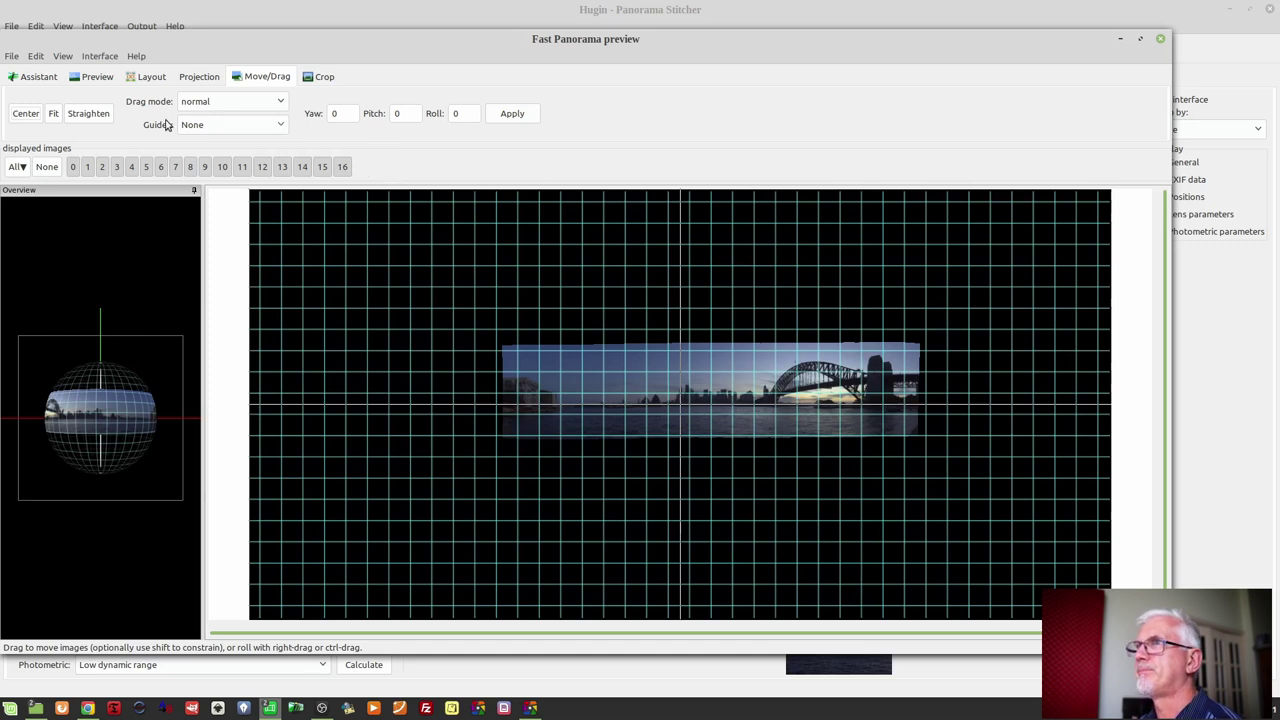
Step: Turn off the preview grid and narrow the horizontal and vertical field of view to fit the strip
click(62, 56)
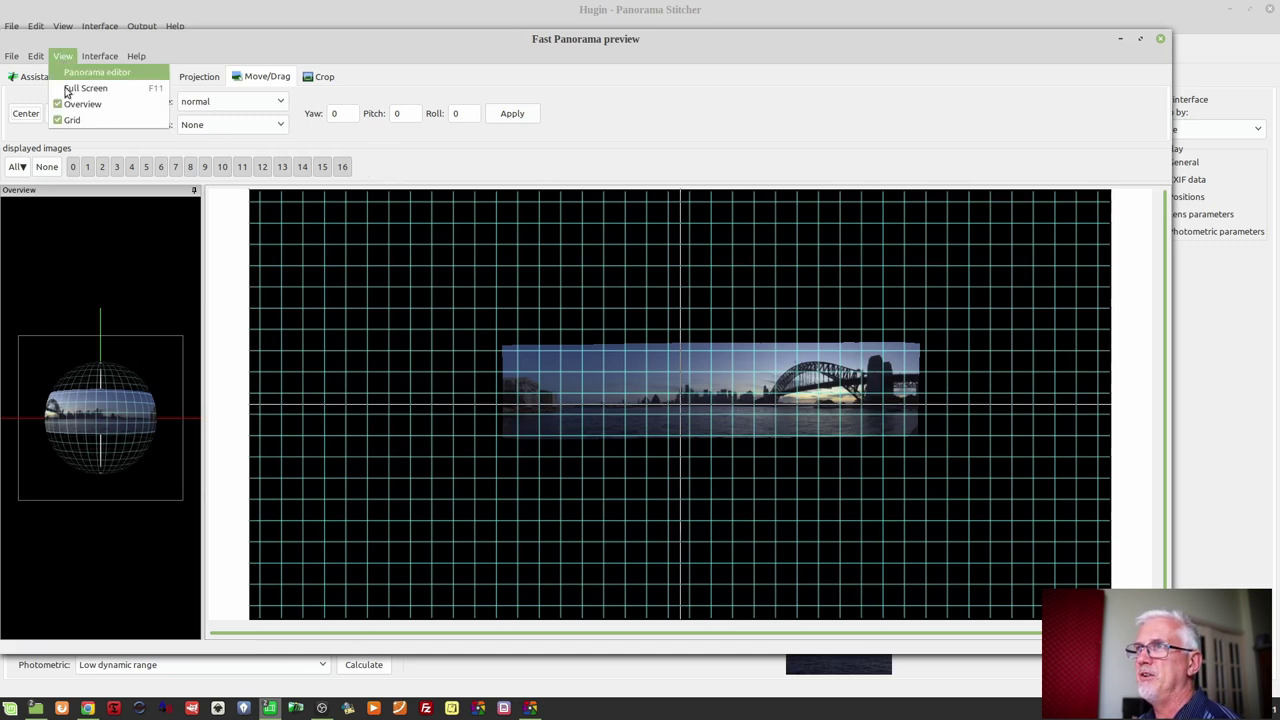
click(79, 121)
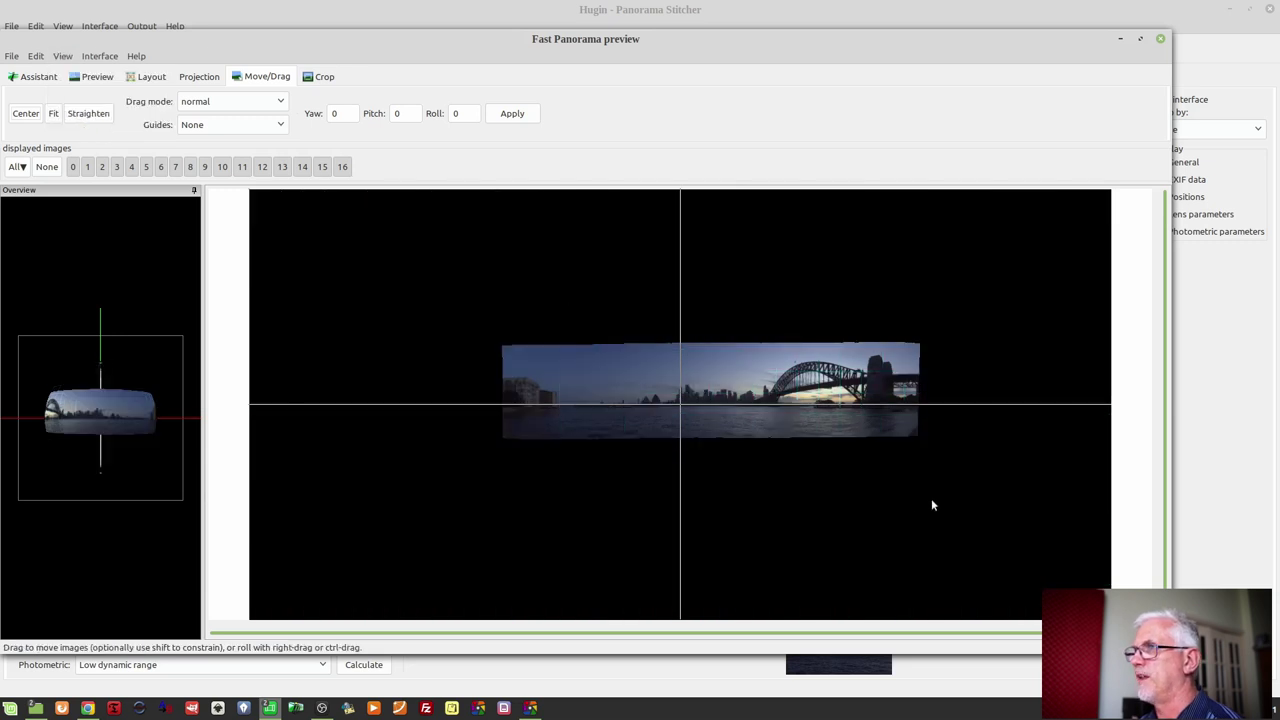
drag(1100, 632, 770, 640)
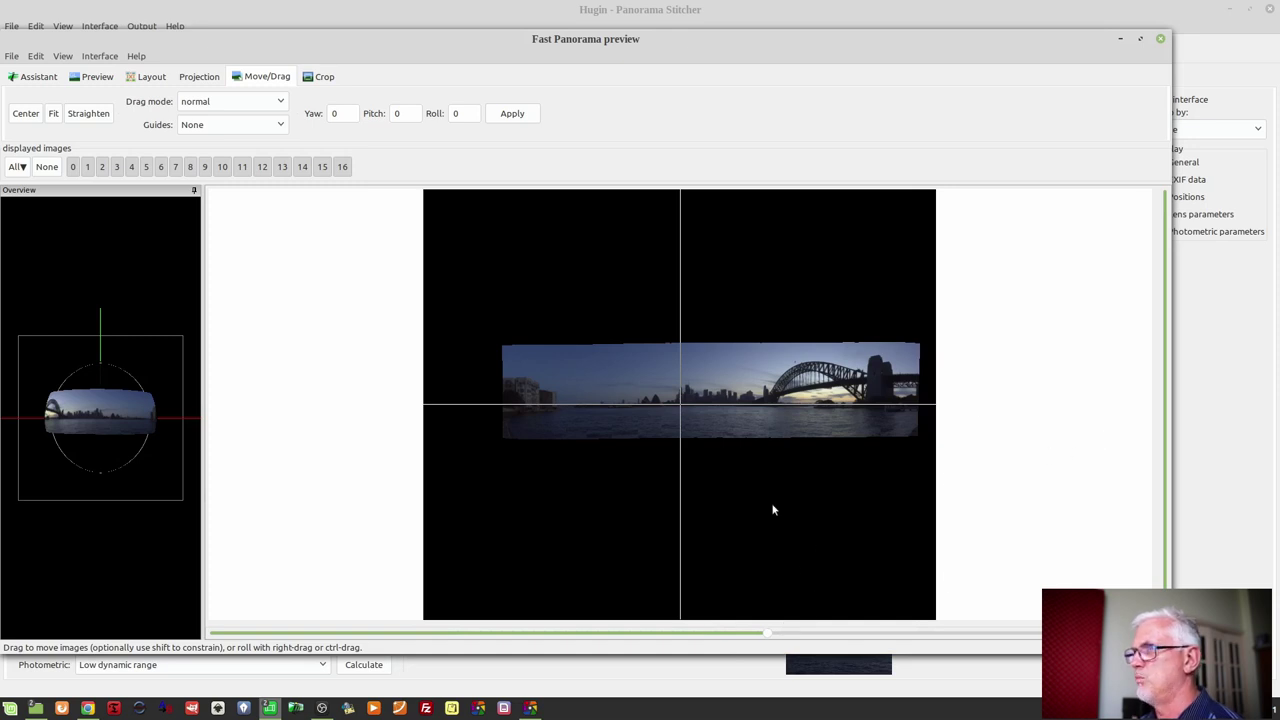
mouse_move(700, 417)
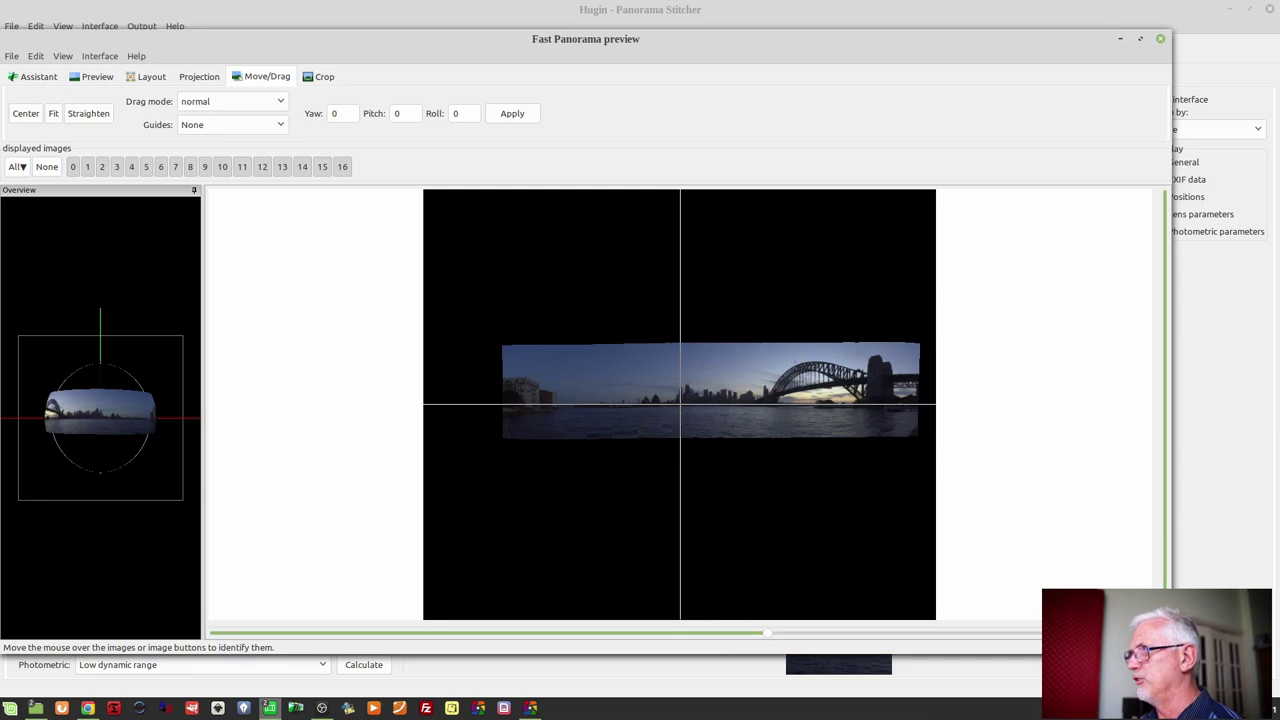
drag(1164, 192, 1198, 338)
mouse_move(766, 633)
mouse_down()
mouse_move(551, 634)
mouse_move(756, 634)
mouse_move(742, 634)
mouse_up()
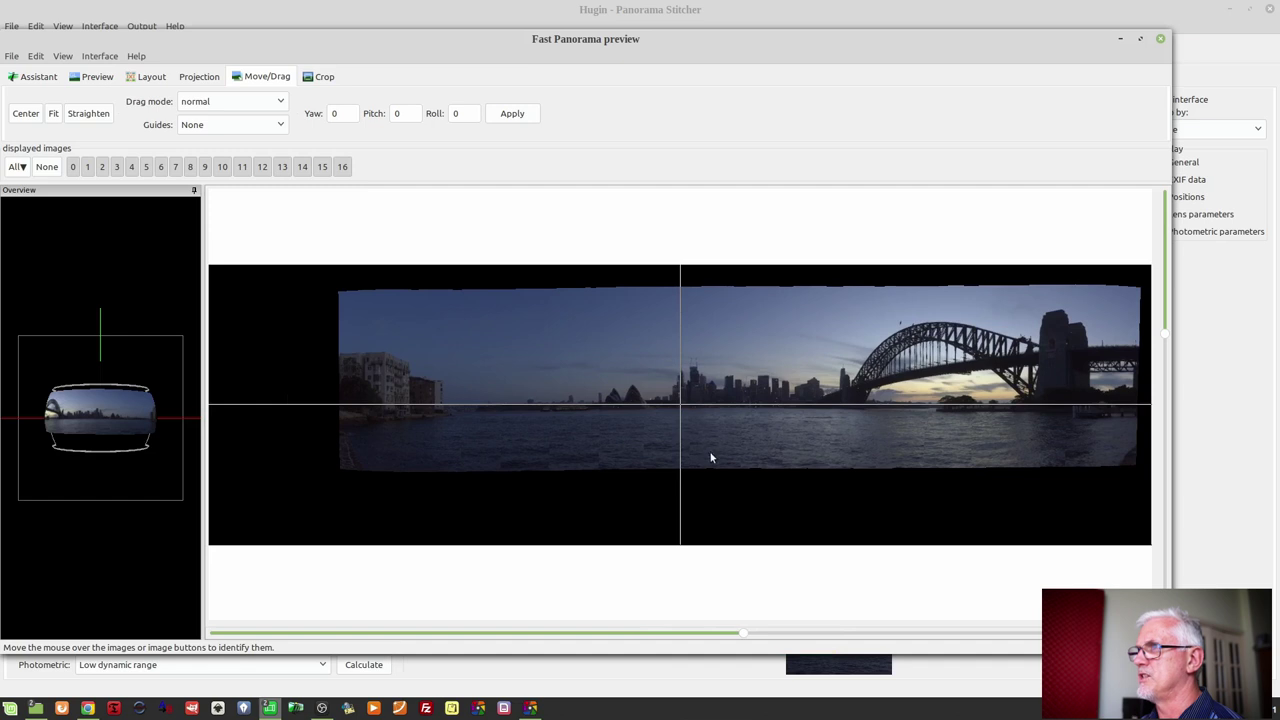
Step: Nudge the panorama down so its waterline sits on the preview's horizon line
drag(678, 401, 678, 405)
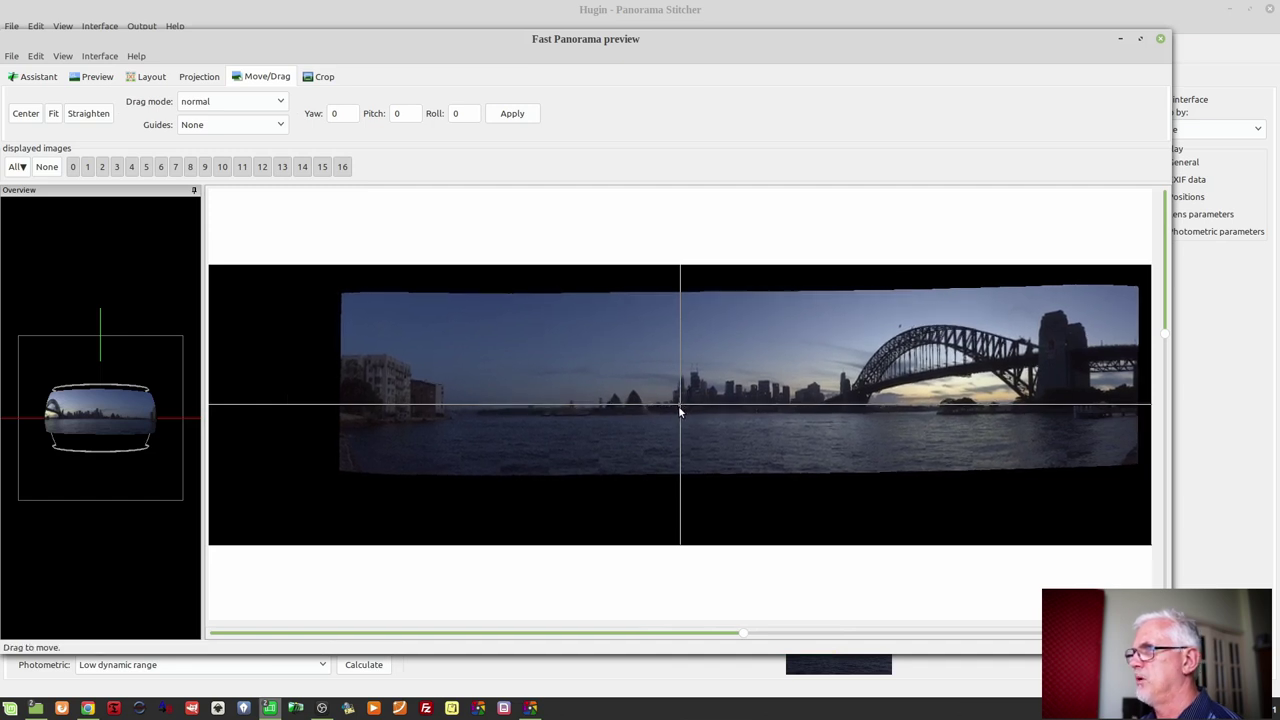
drag(678, 405, 678, 405)
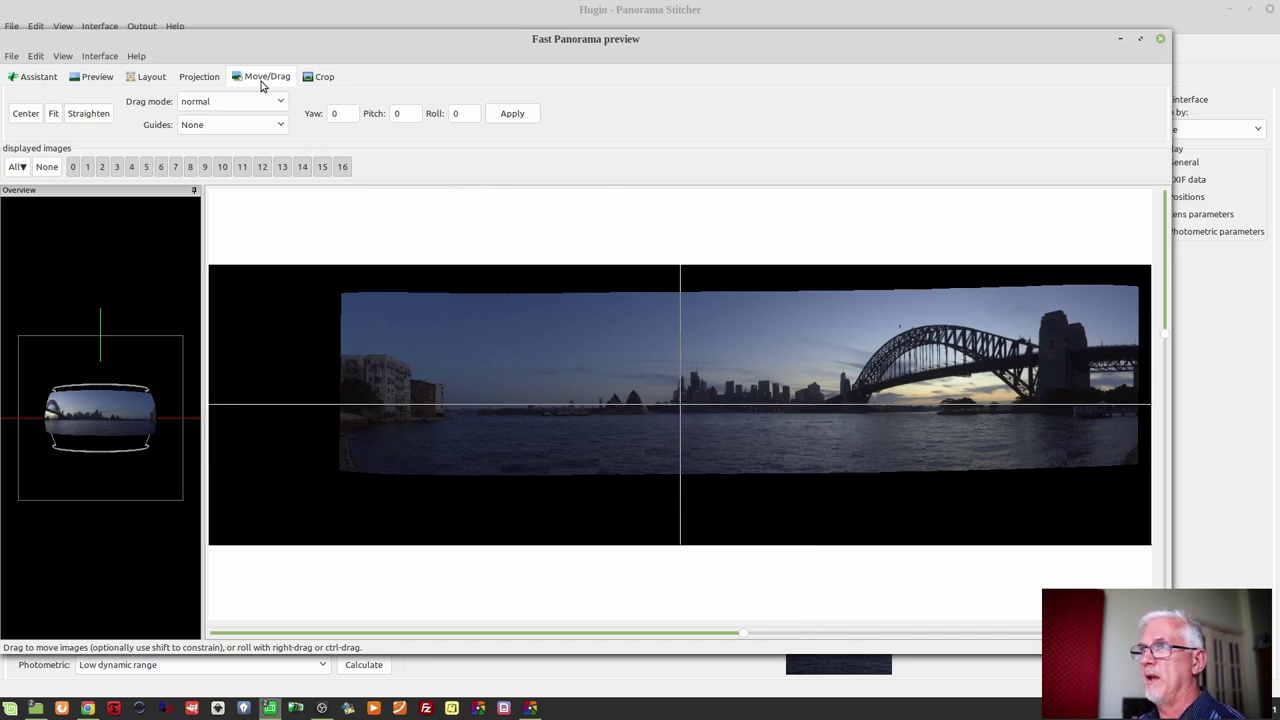
Step: Check the 205 × 61 equirectangular projection and image overlap layout, then return to the blended preview
click(207, 80)
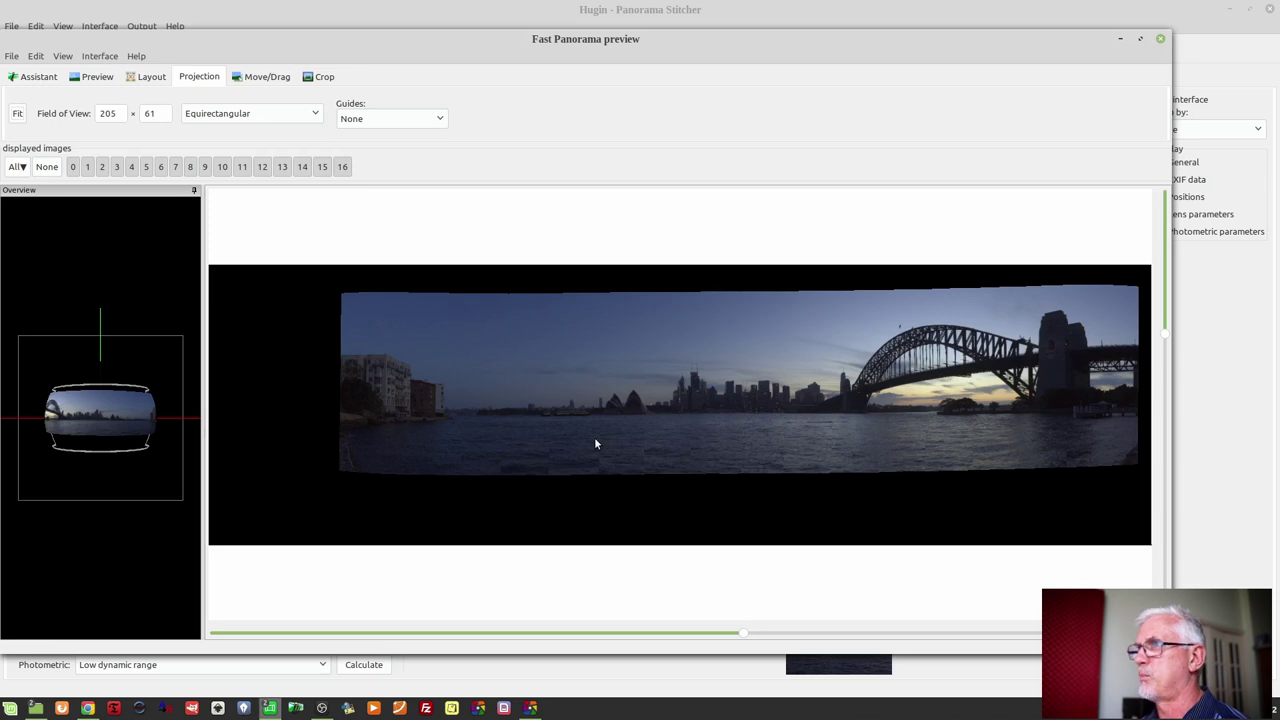
click(148, 80)
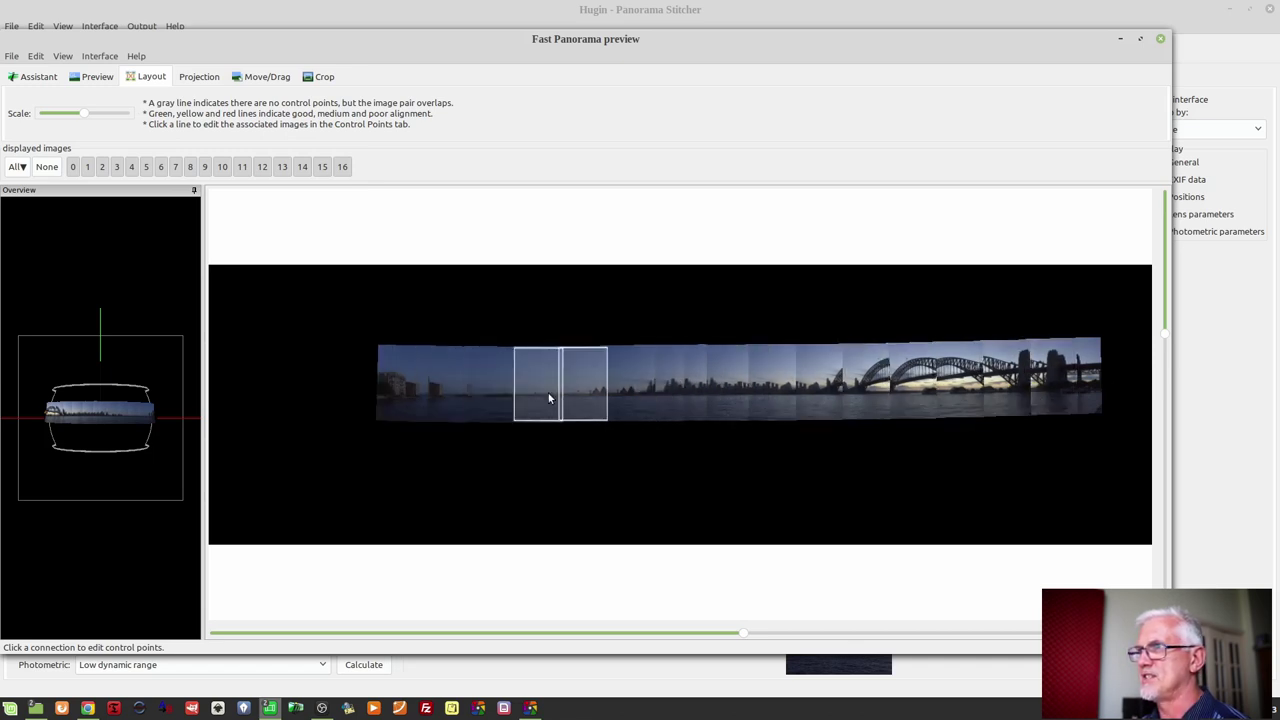
click(95, 77)
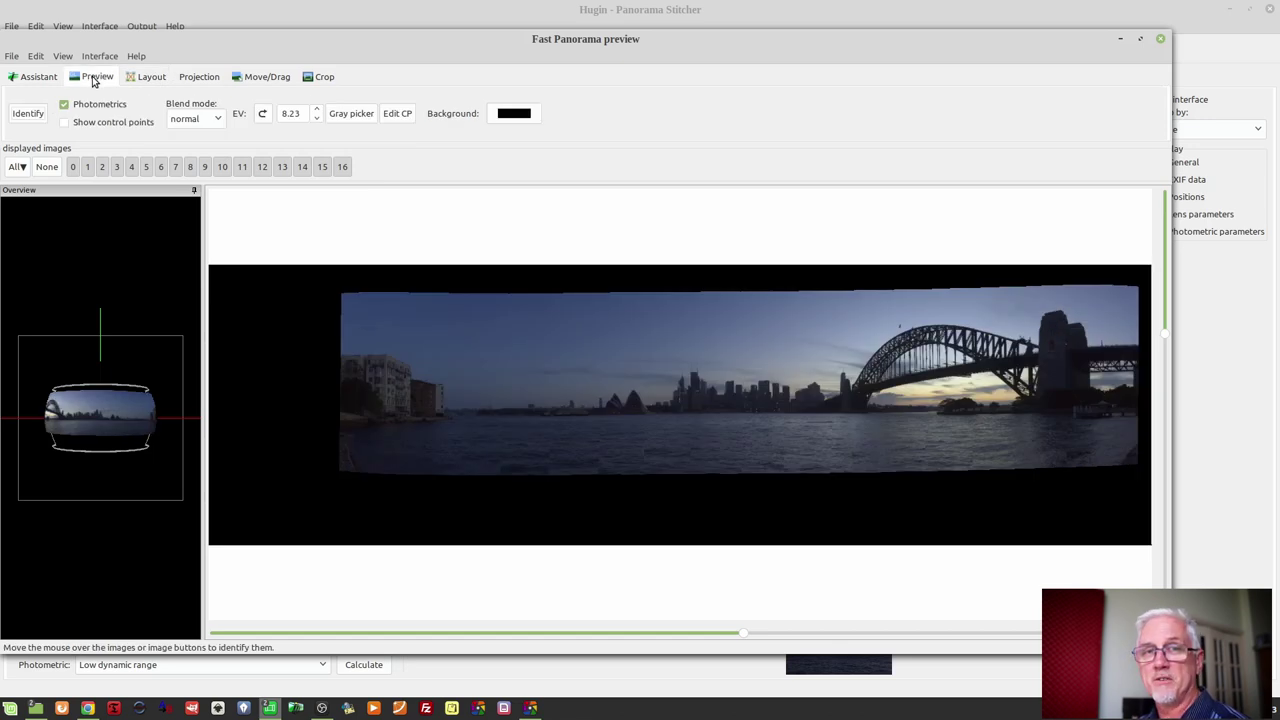
Step: Drag the crop edges to left 373, top 48, right 3000, bottom 692
click(318, 78)
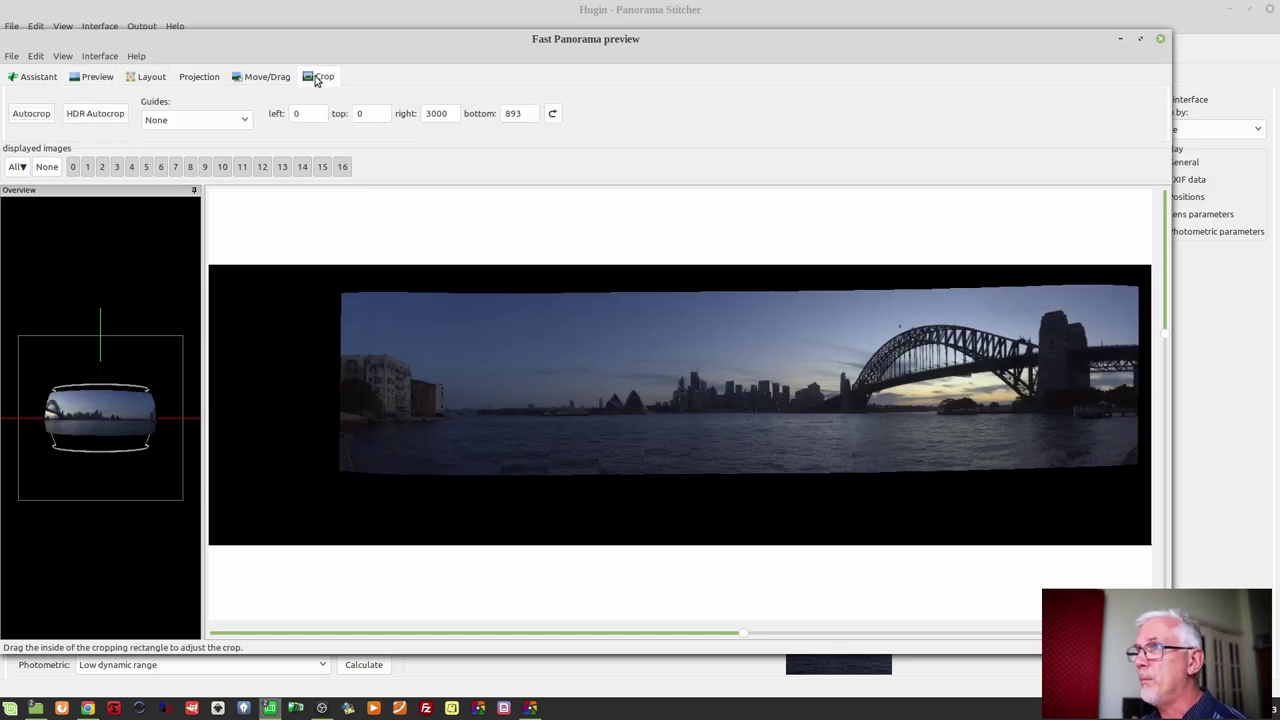
mouse_move(769, 292)
mouse_down()
mouse_move(783, 357)
mouse_move(789, 307)
mouse_up()
drag(792, 518, 801, 458)
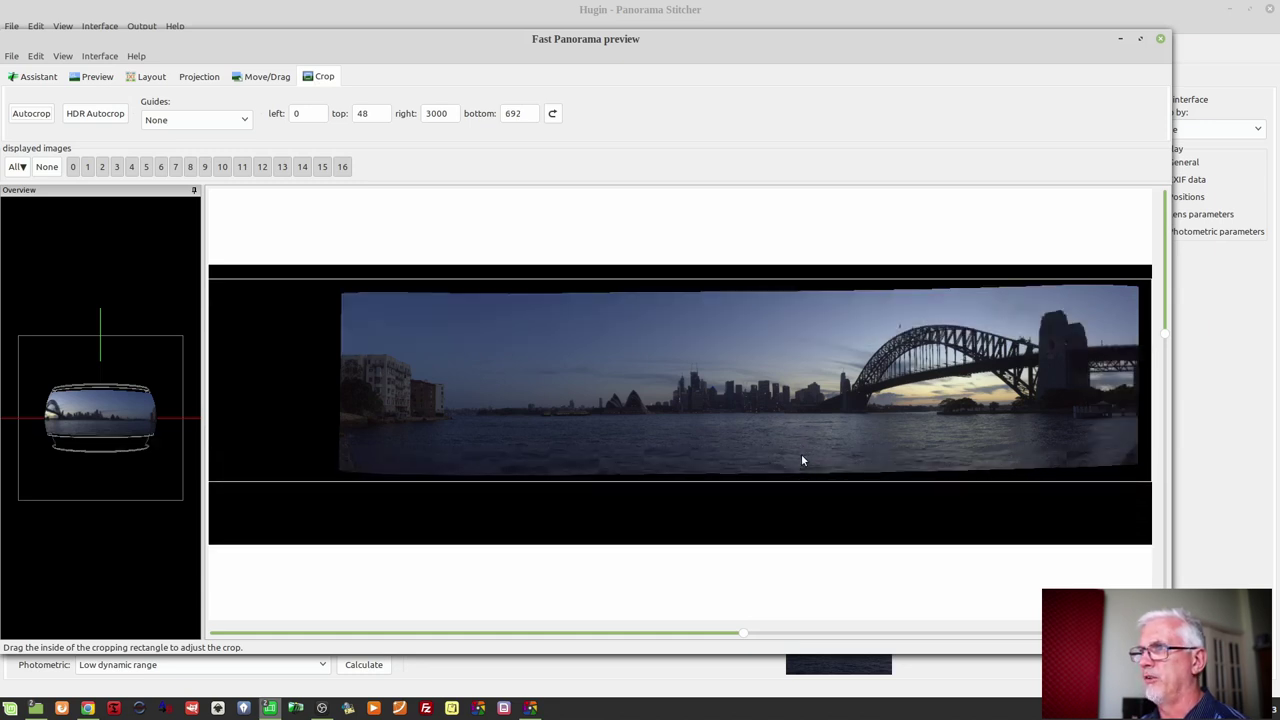
mouse_move(1133, 369)
mouse_down()
mouse_move(1095, 380)
mouse_move(1114, 385)
mouse_up()
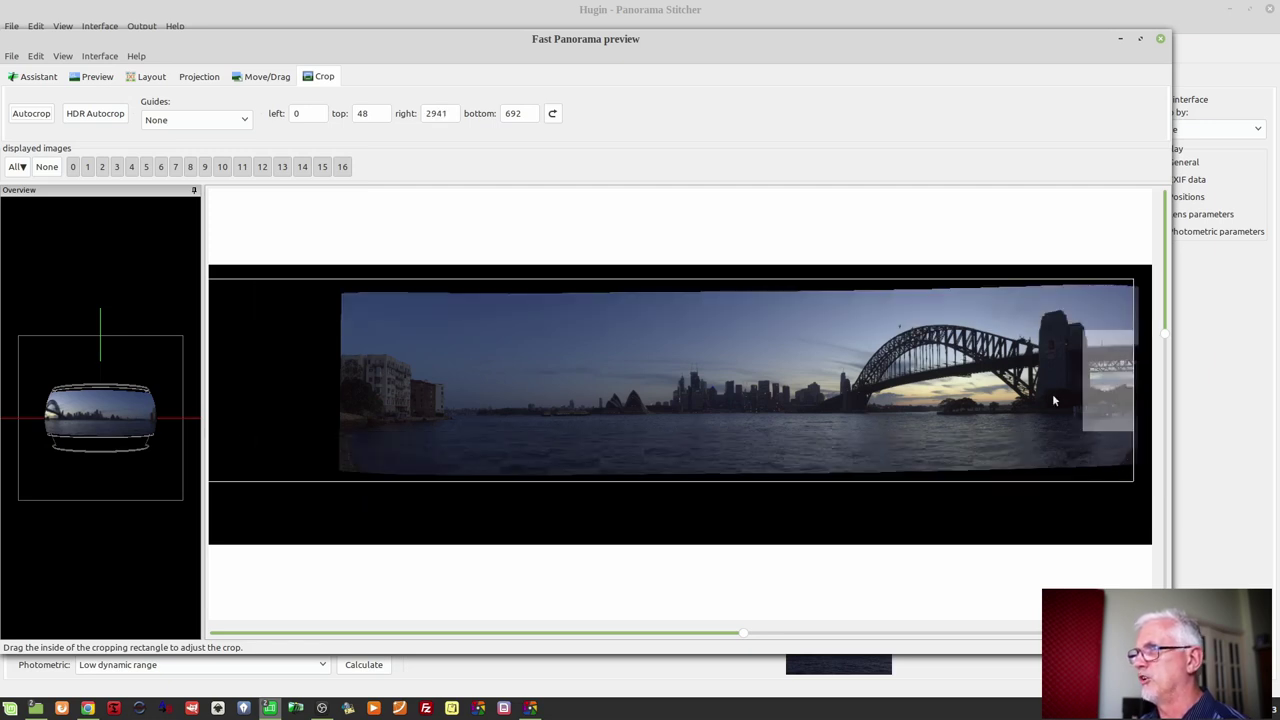
drag(220, 392, 338, 412)
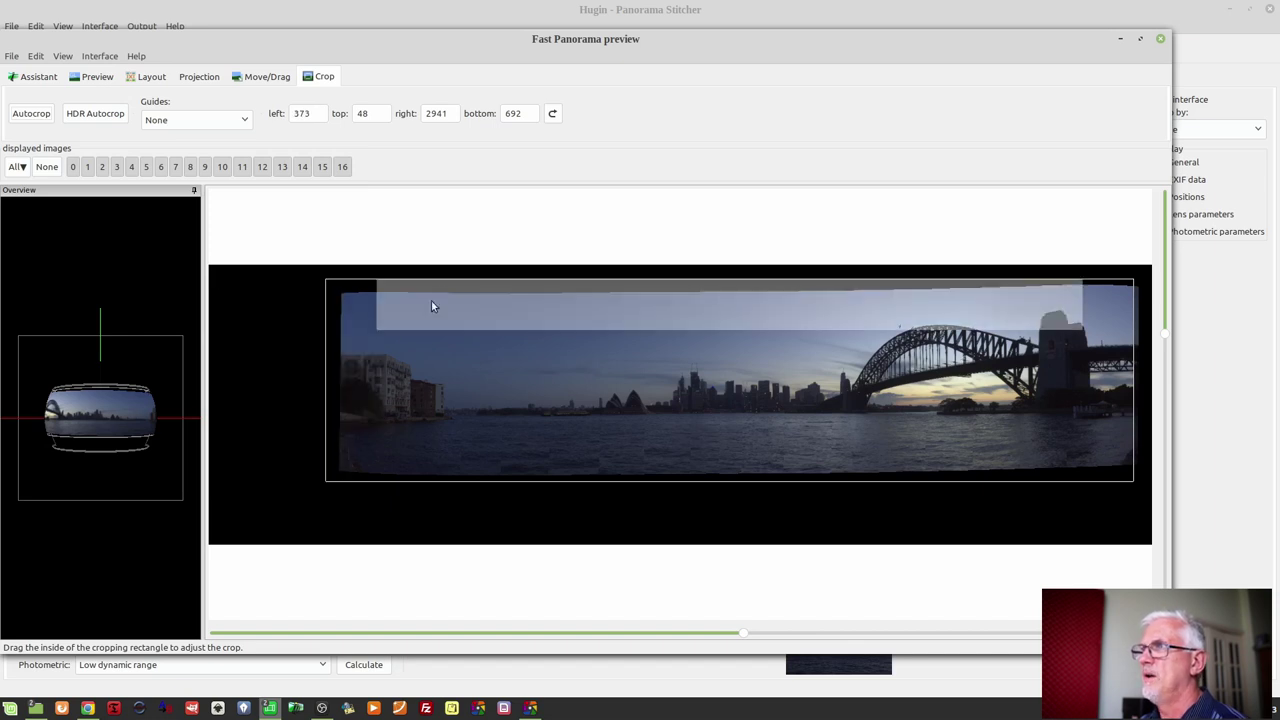
drag(1119, 375, 1151, 380)
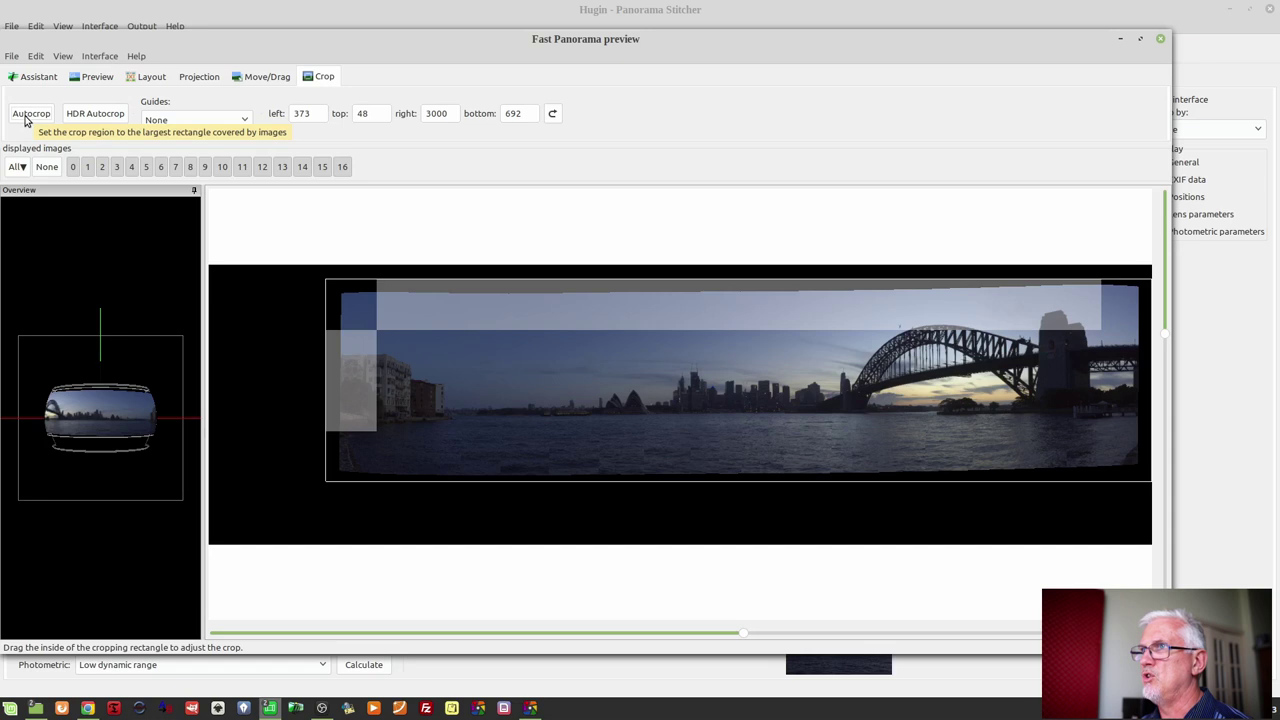
Step: Autocrop to 421, 94, 2955, 637, try manual edge tweaks, re-apply Autocrop, and preview the result
click(30, 114)
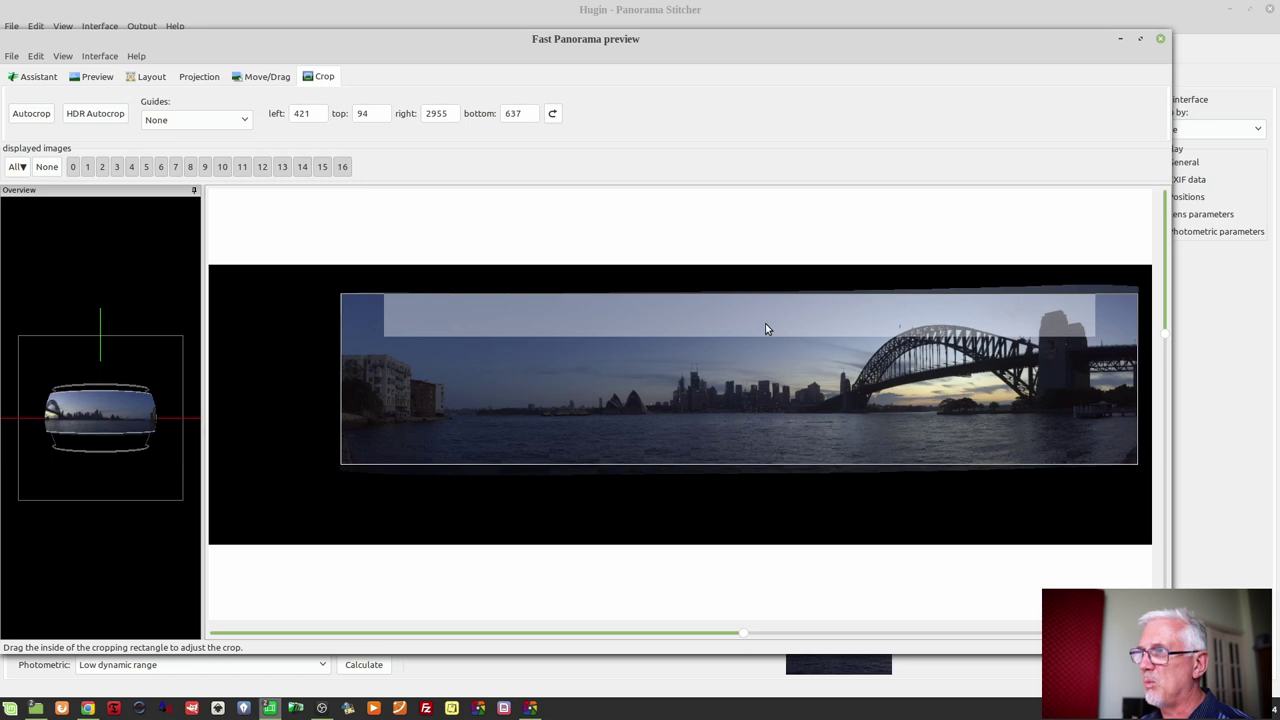
drag(765, 328, 768, 318)
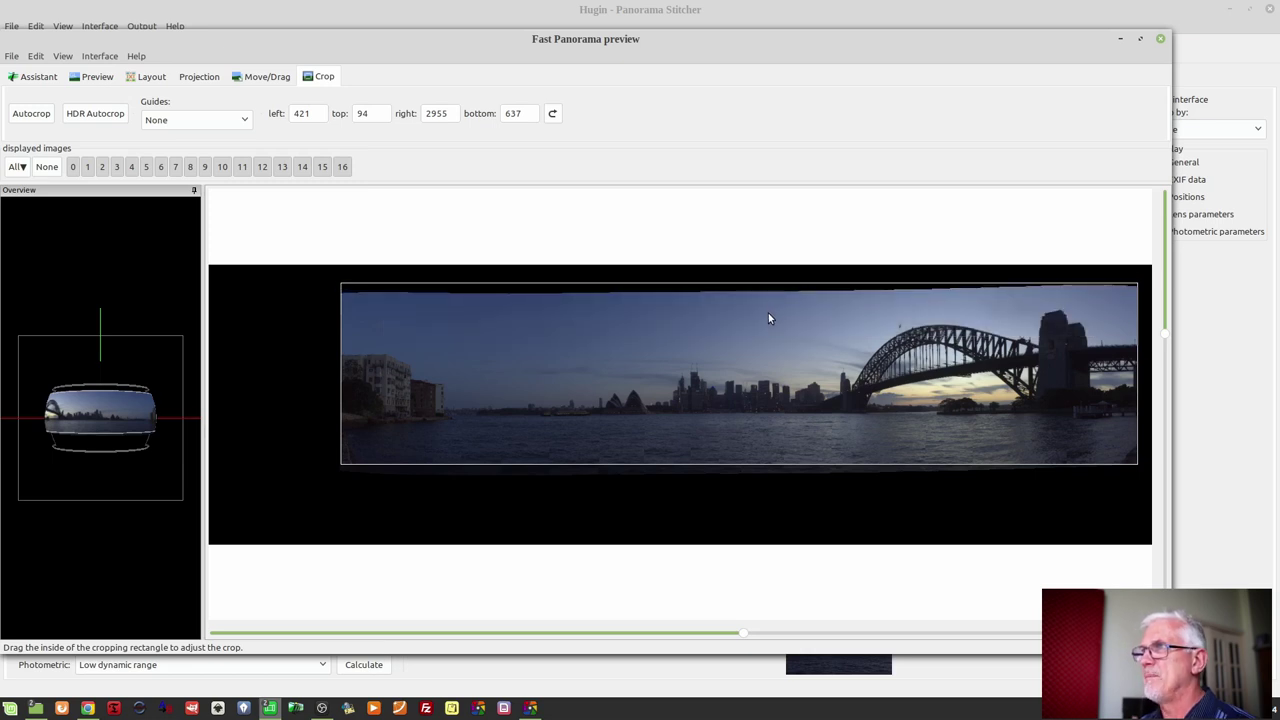
drag(757, 462, 756, 473)
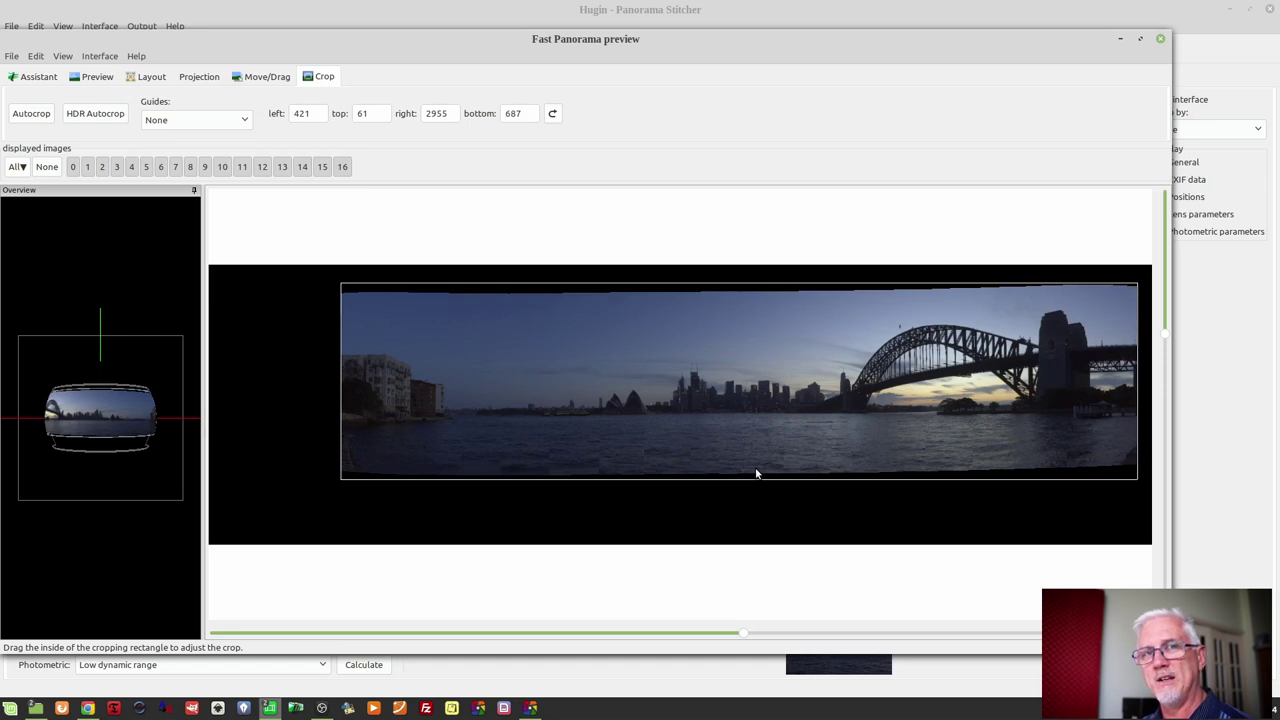
drag(366, 379, 369, 392)
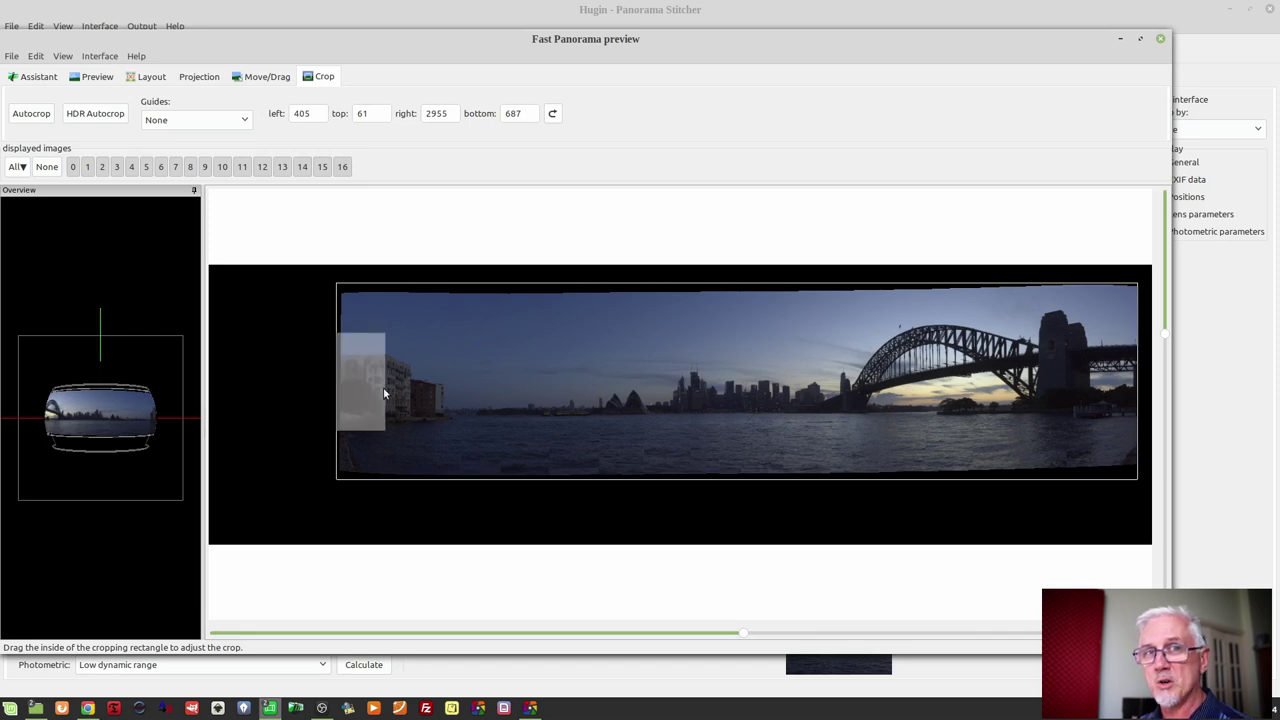
drag(1118, 397, 1125, 399)
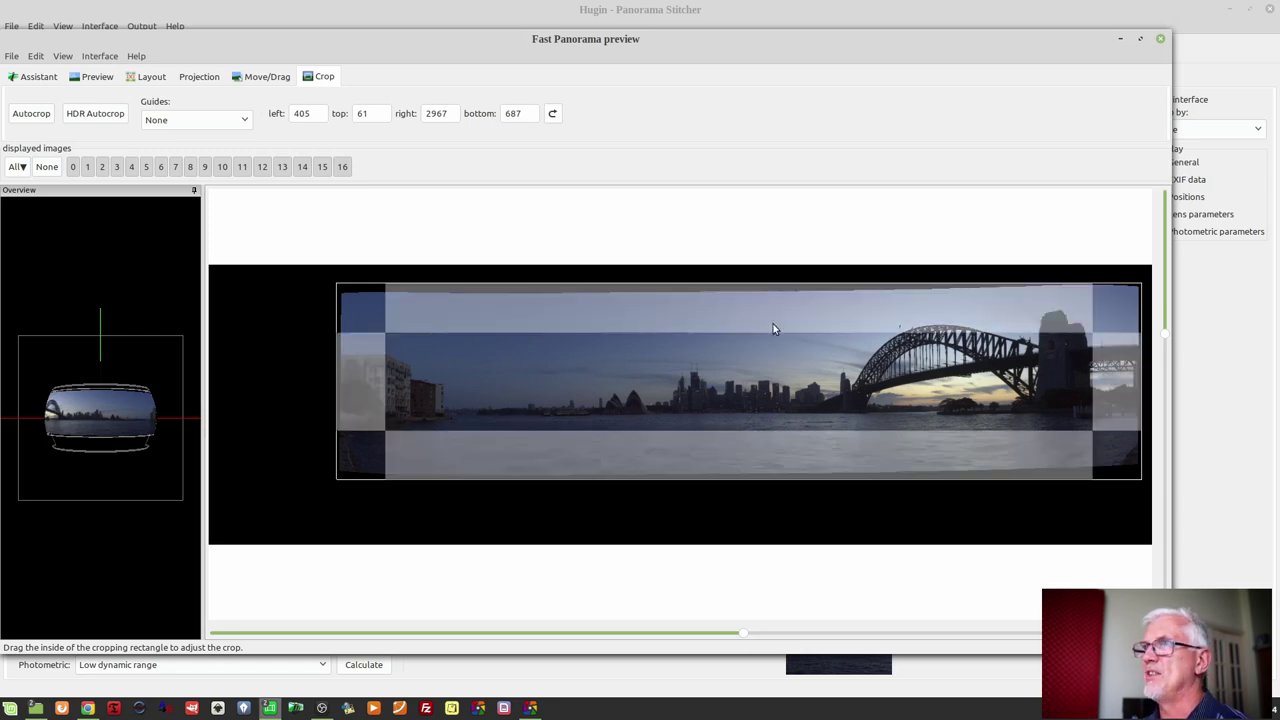
click(35, 114)
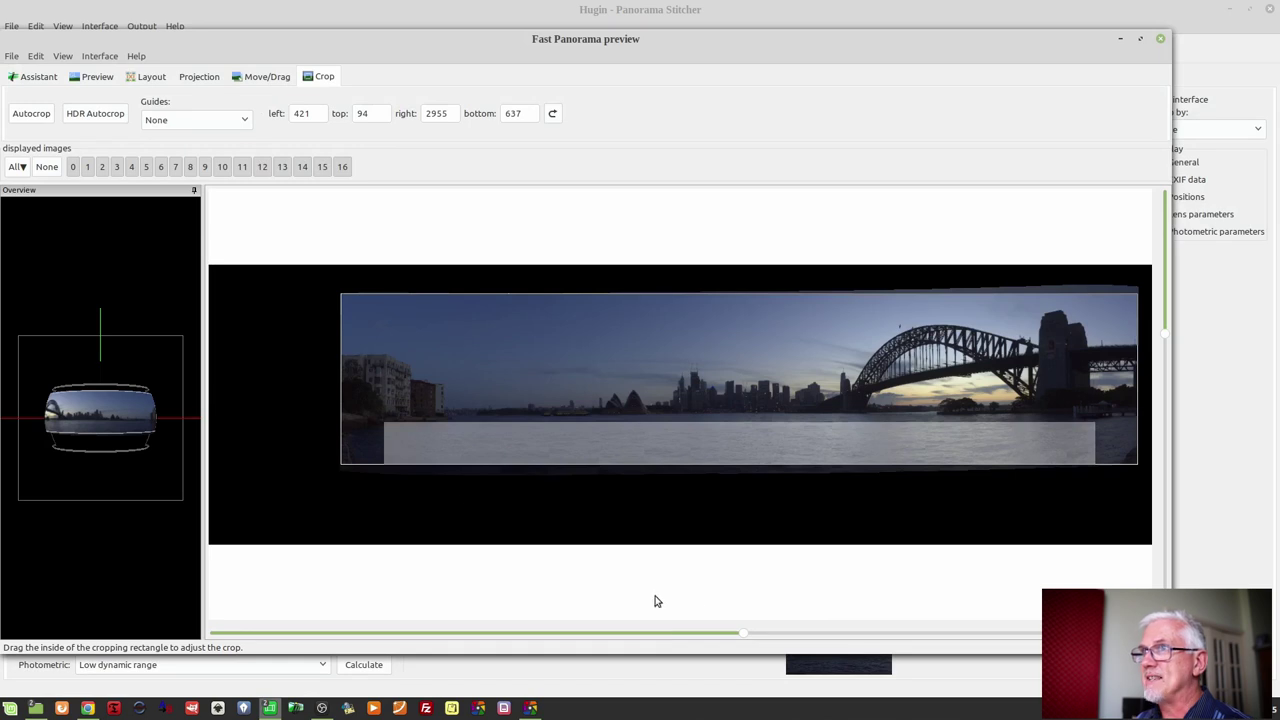
click(85, 77)
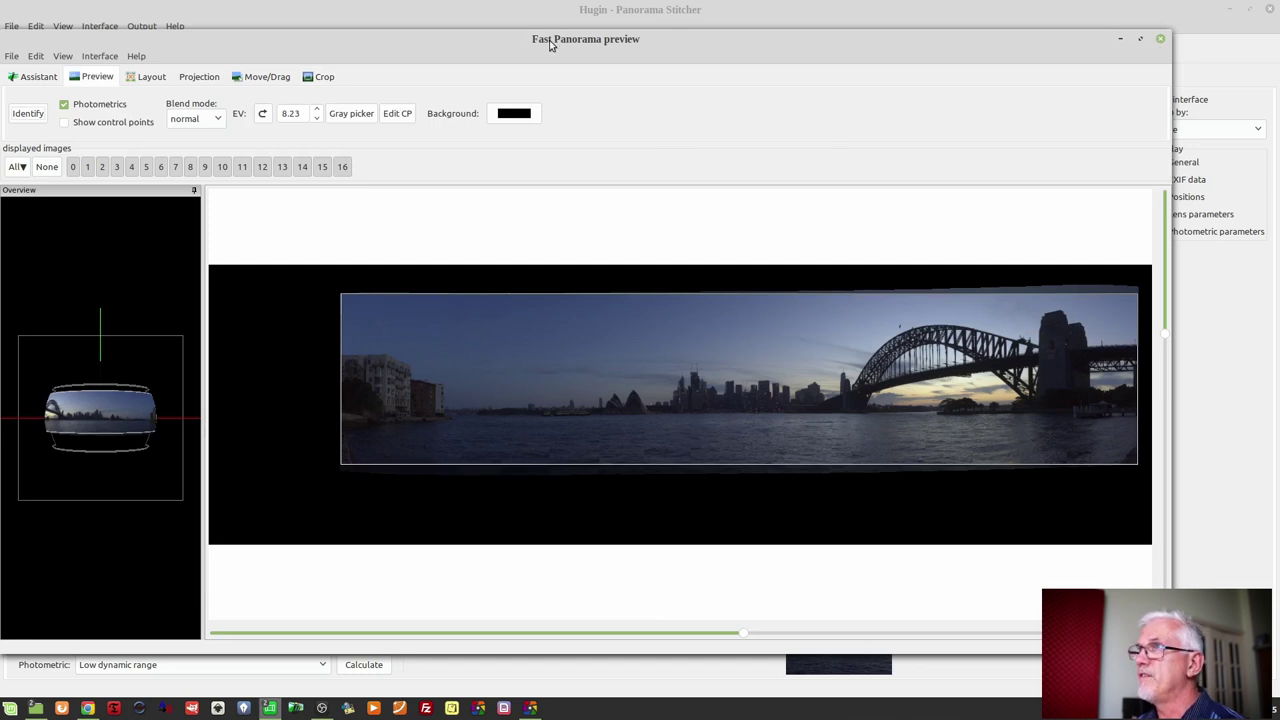
Step: Close the preview, save the project as '2020-11 Sydney Harbour v1.pto' in Hugin panos > layouts, then show Masks
click(1161, 40)
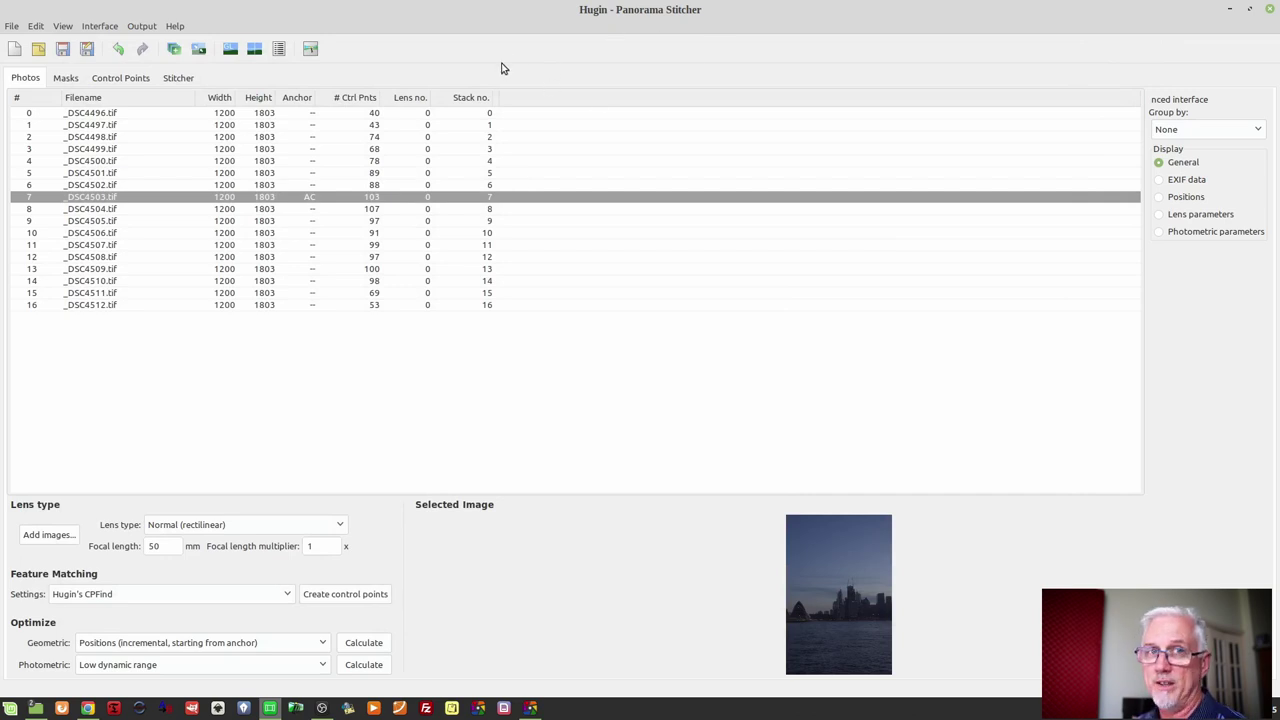
click(63, 52)
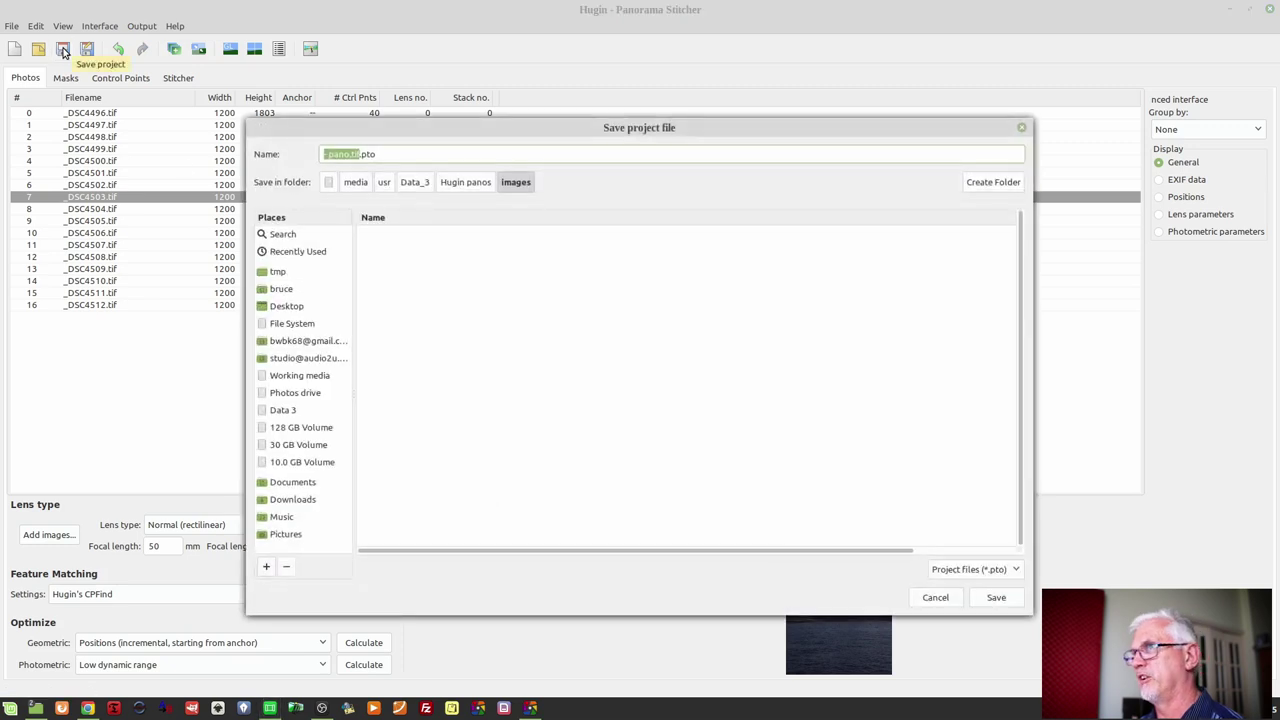
click(459, 186)
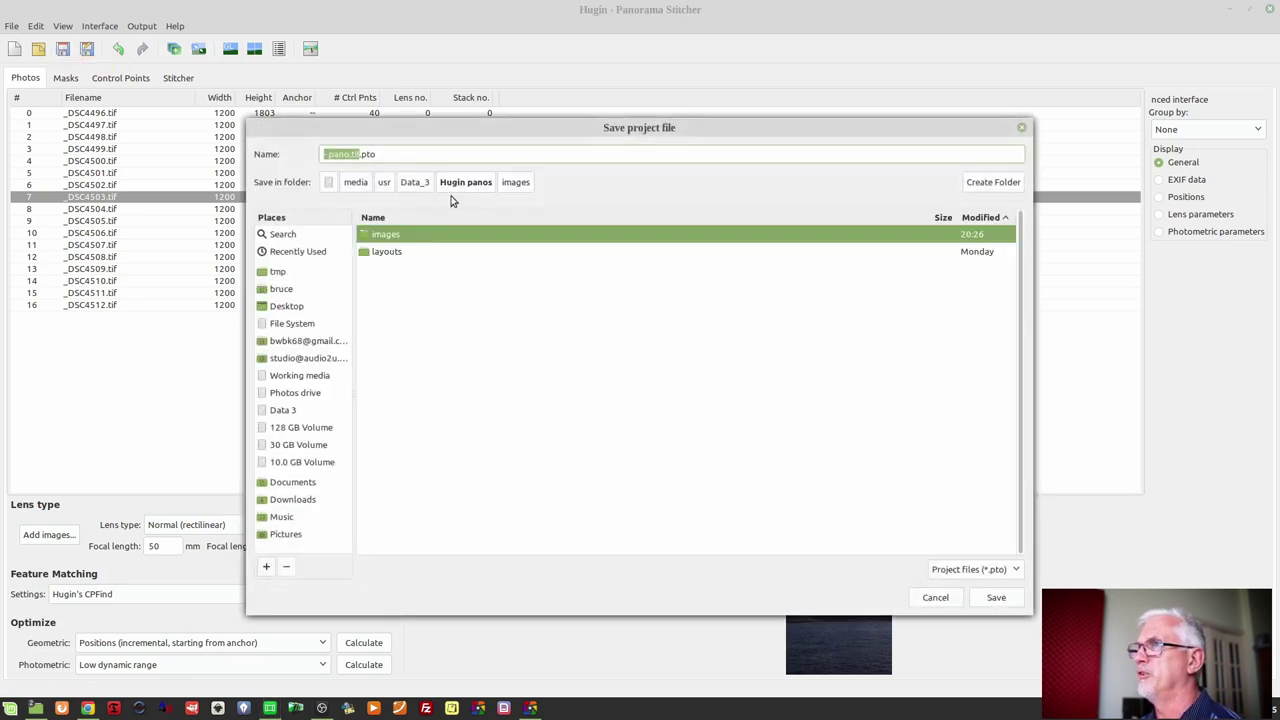
double_click(382, 252)
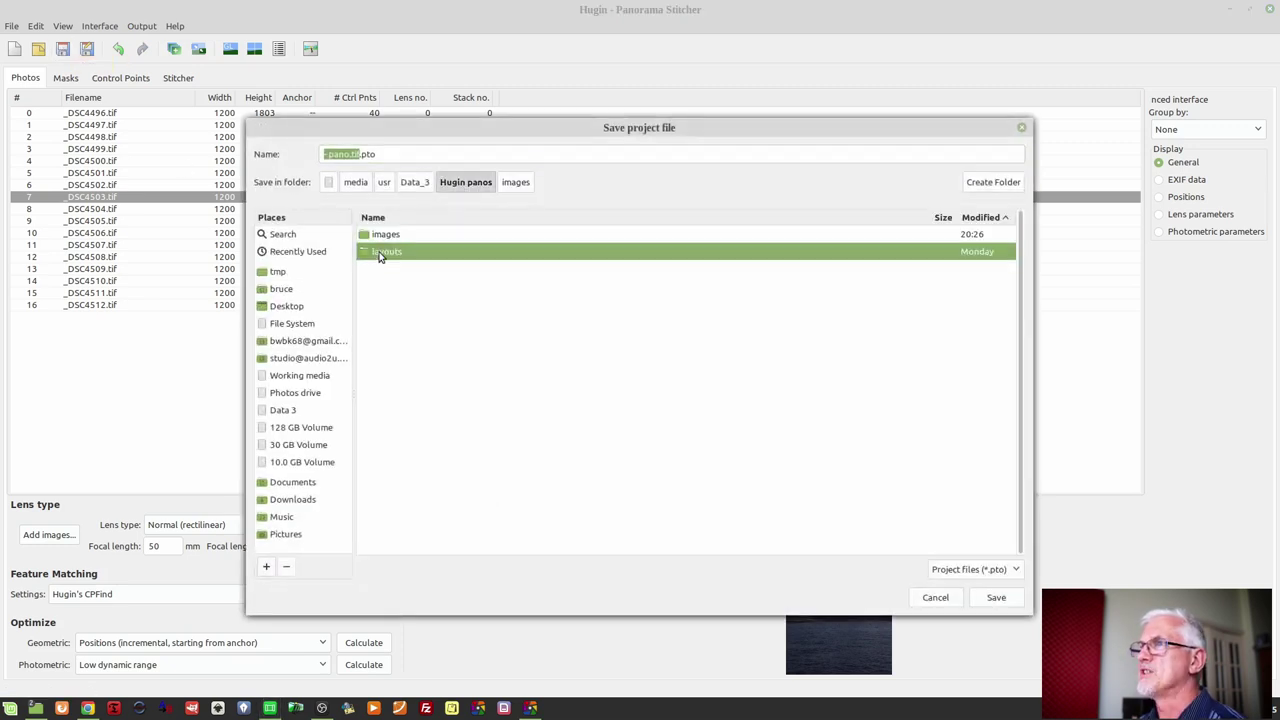
click(360, 155)
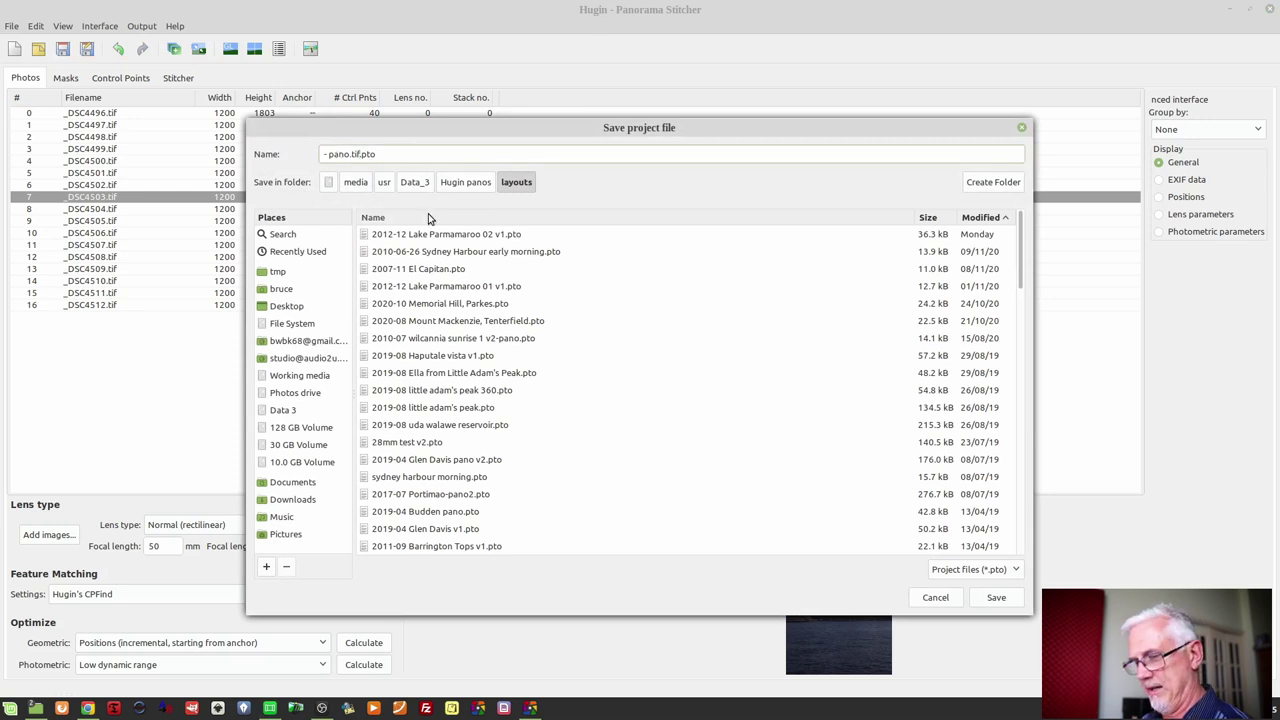
key(shift+Left)
key(shift+Left)
key(shift+Left)
key(shift+Left)
key(shift+Left)
key(shift+Left)
key(shift+Left)
key(shift+Left)
key(shift+Left)
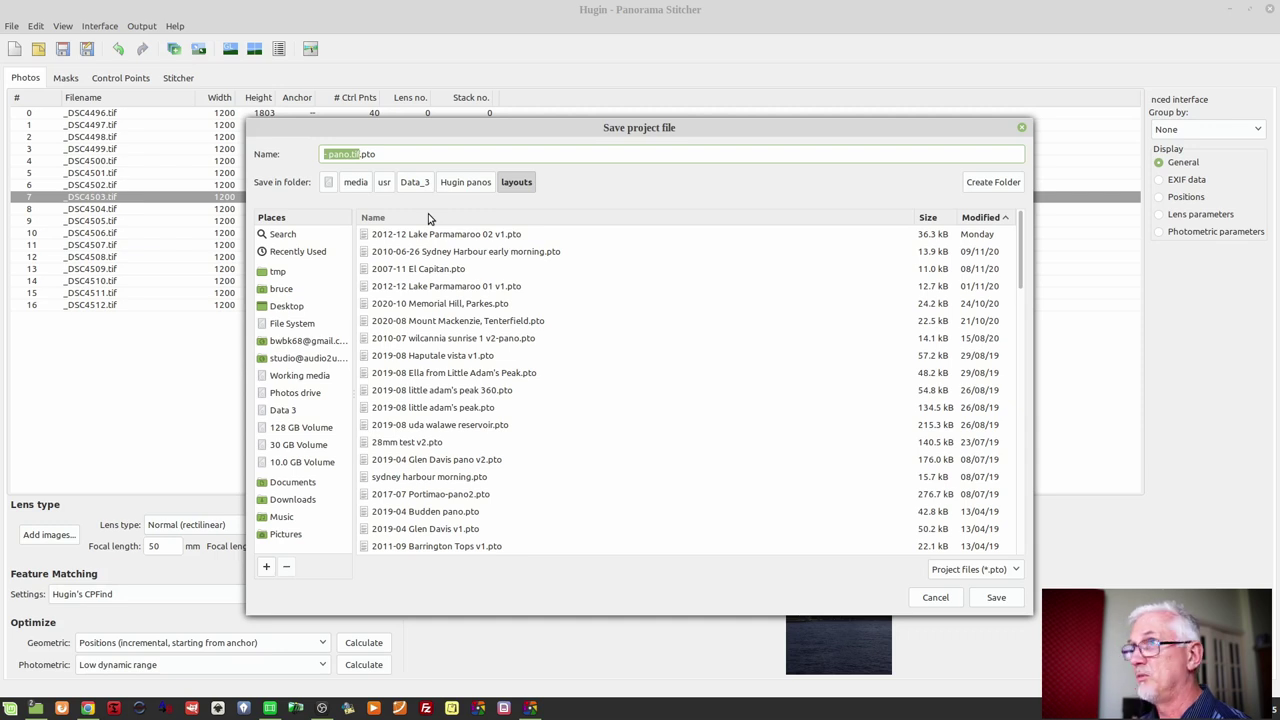
text(2020)
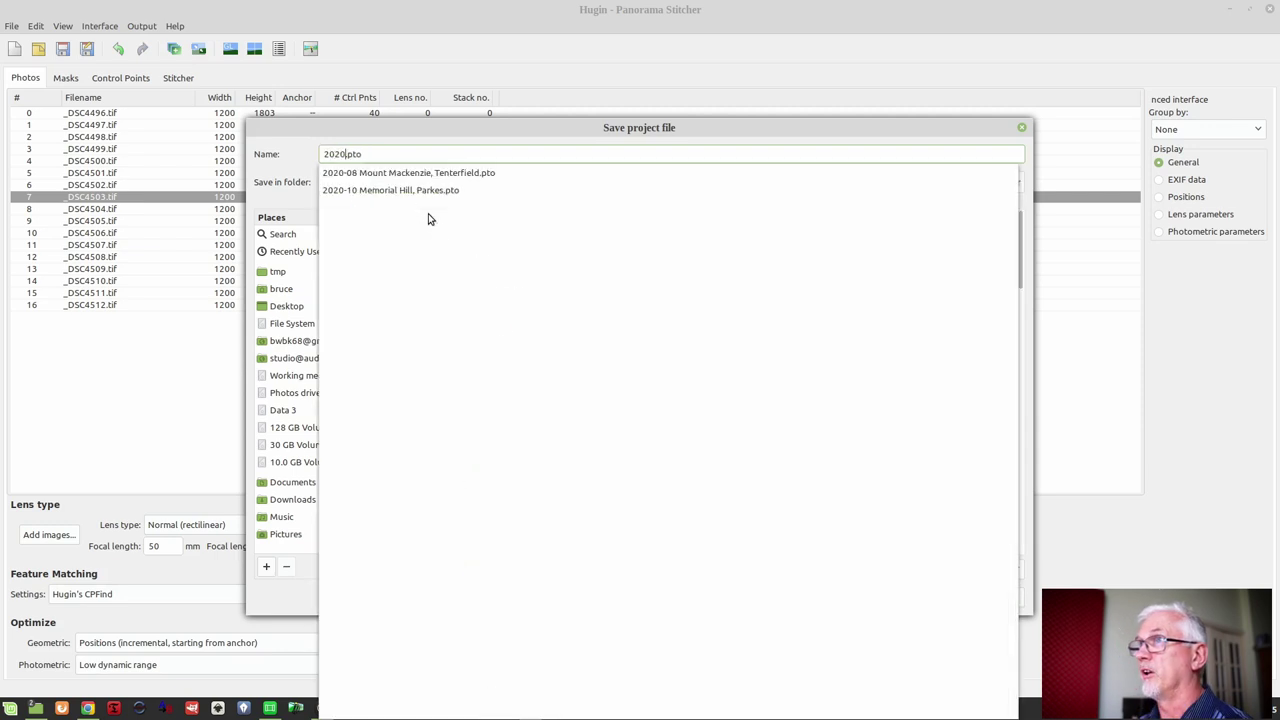
text(-11)
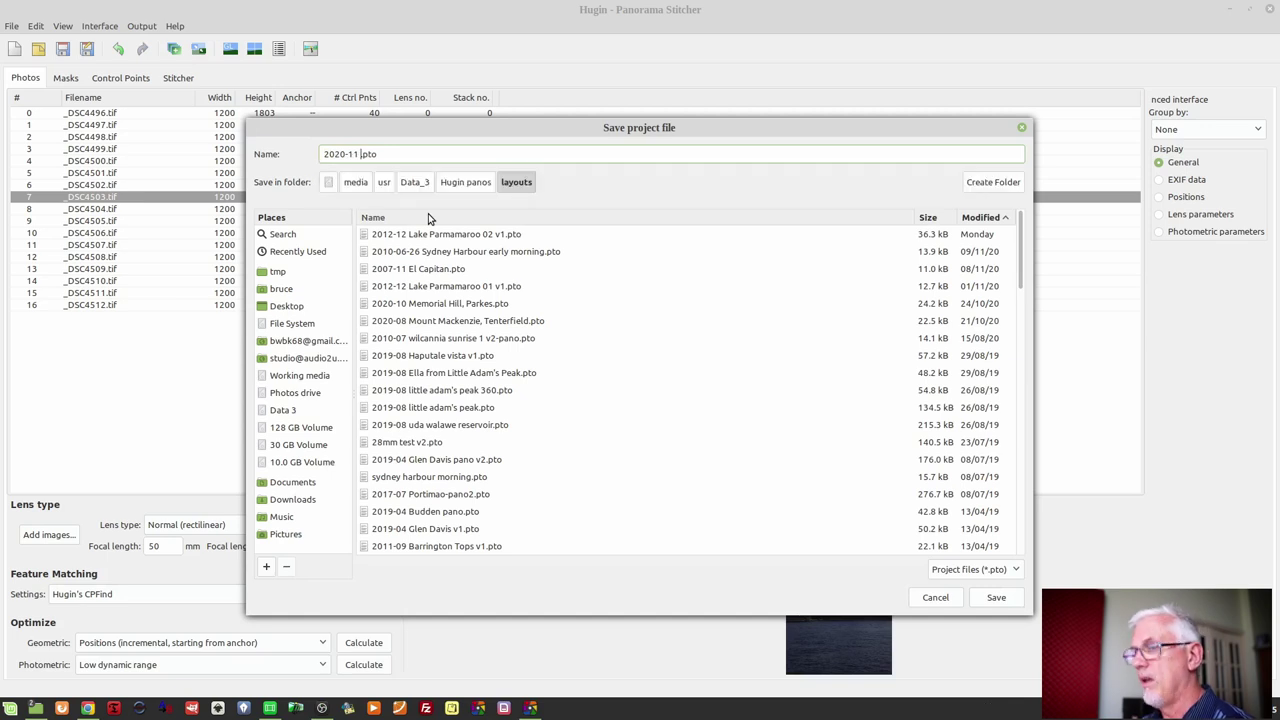
text( Sy)
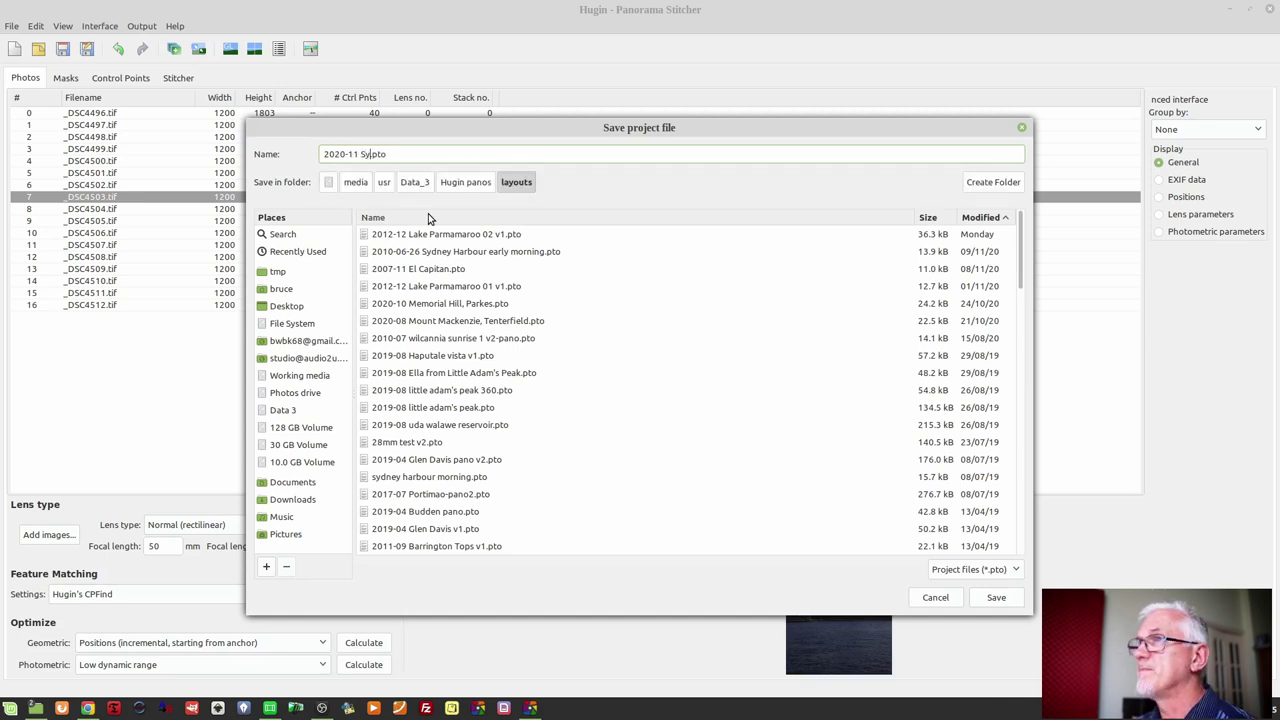
text(dney Harbour )
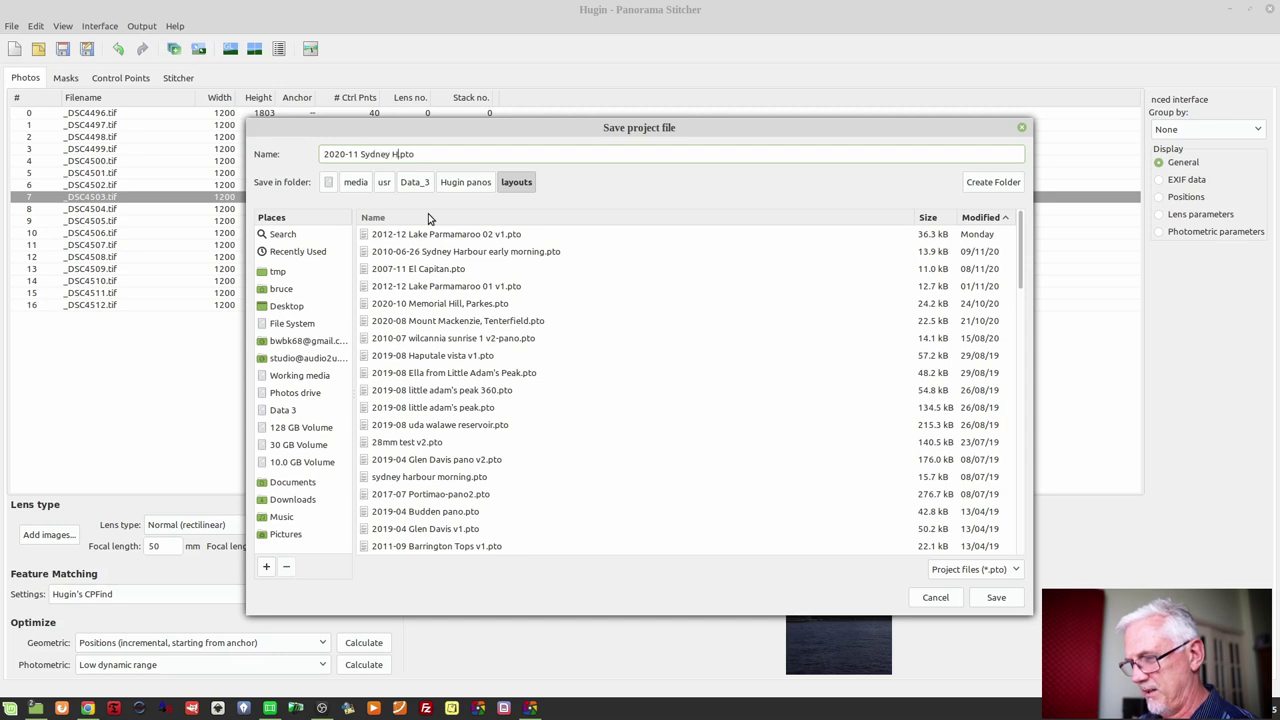
text(v1)
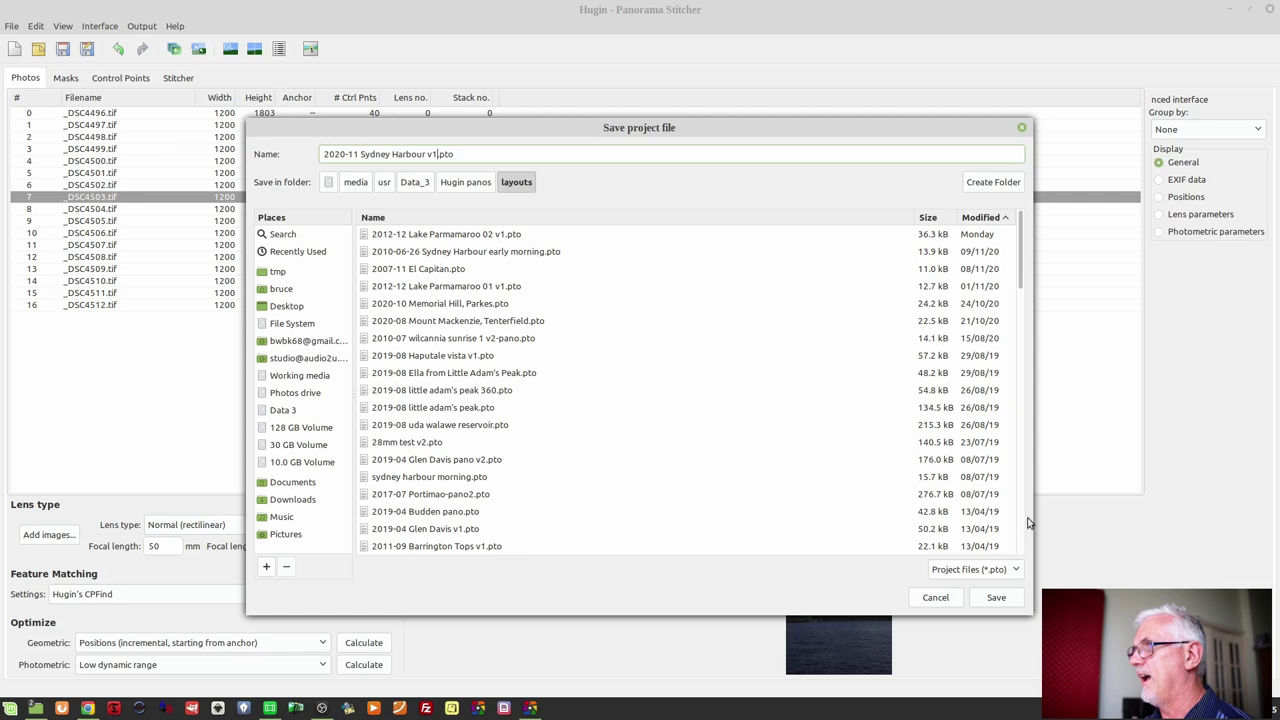
click(996, 597)
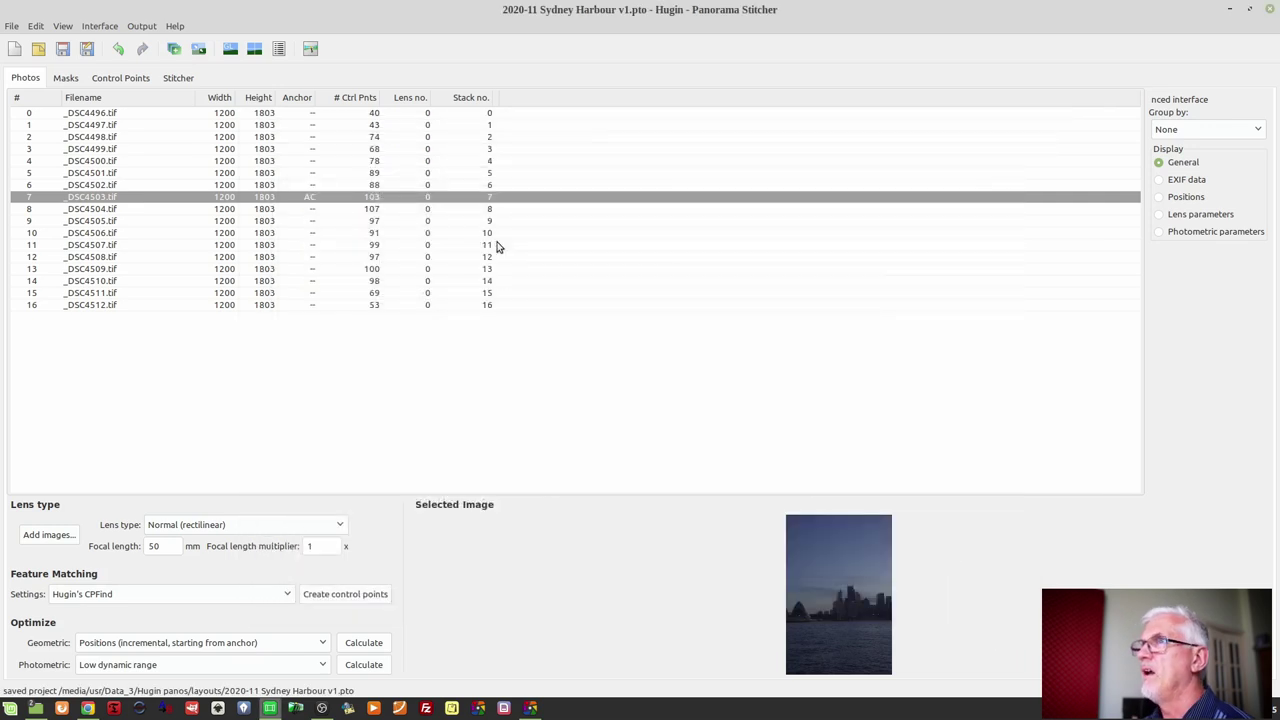
click(66, 78)
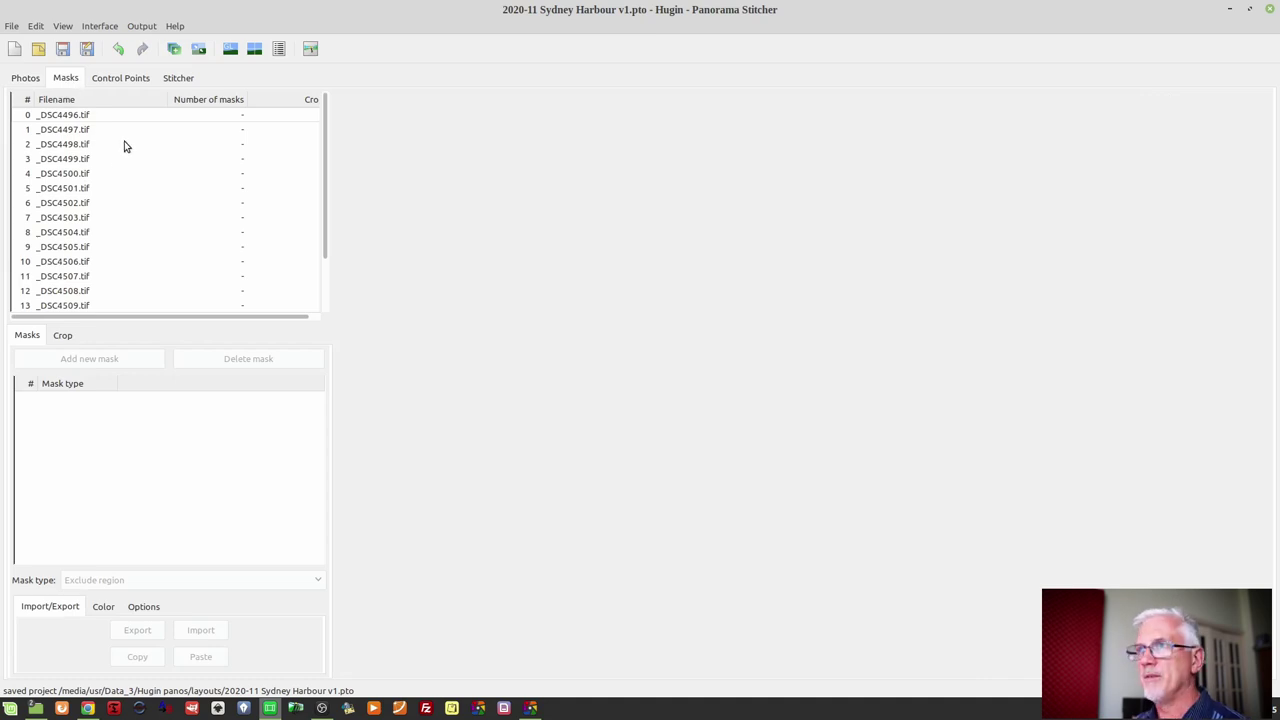
click(71, 148)
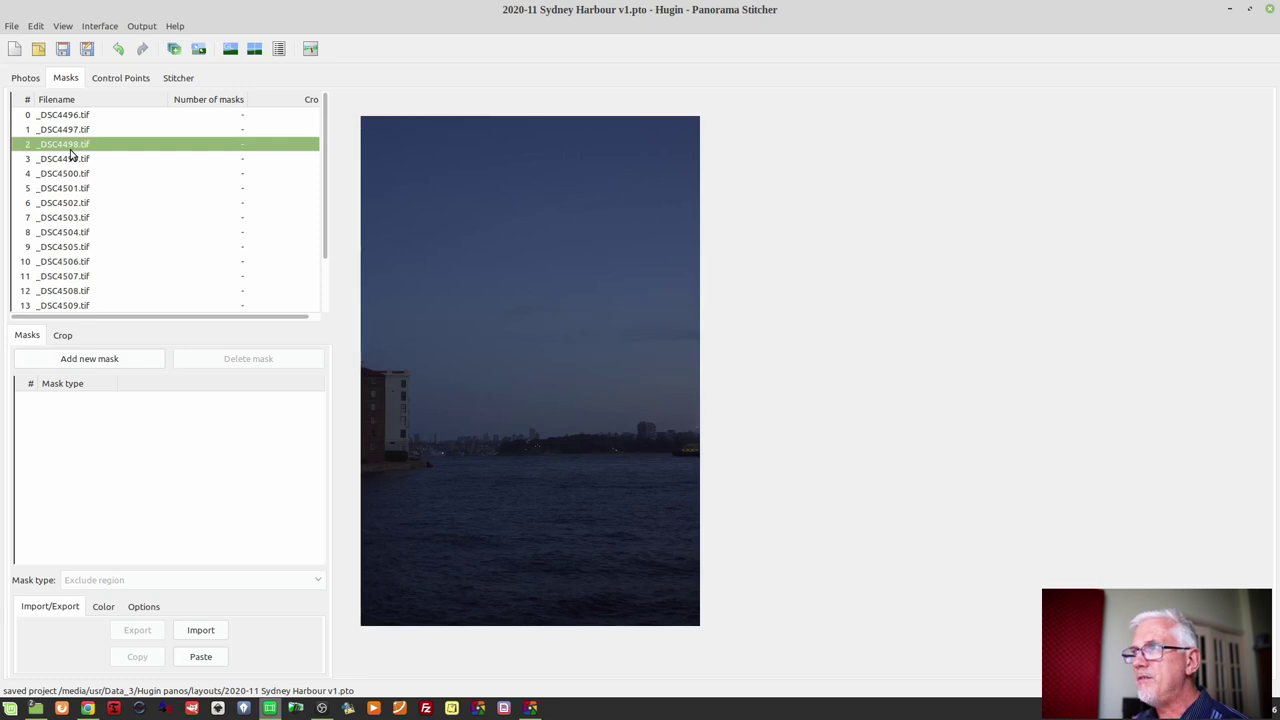
click(64, 164)
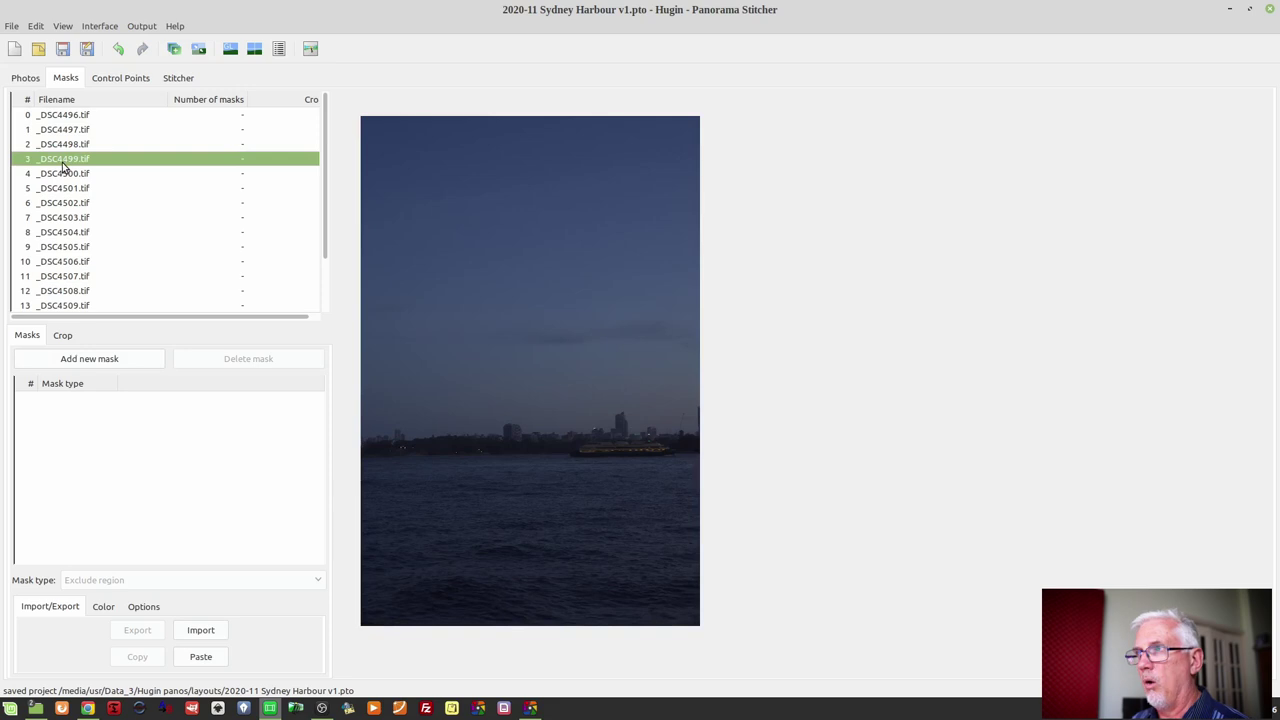
click(67, 176)
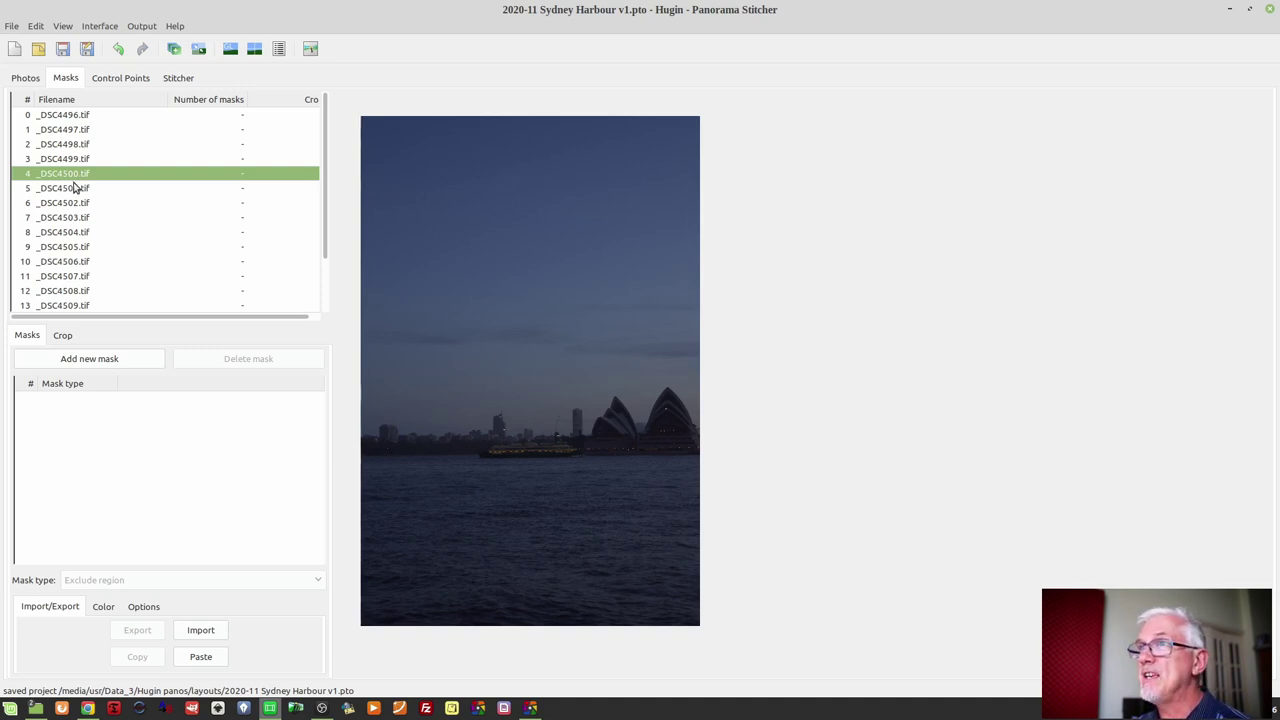
click(77, 190)
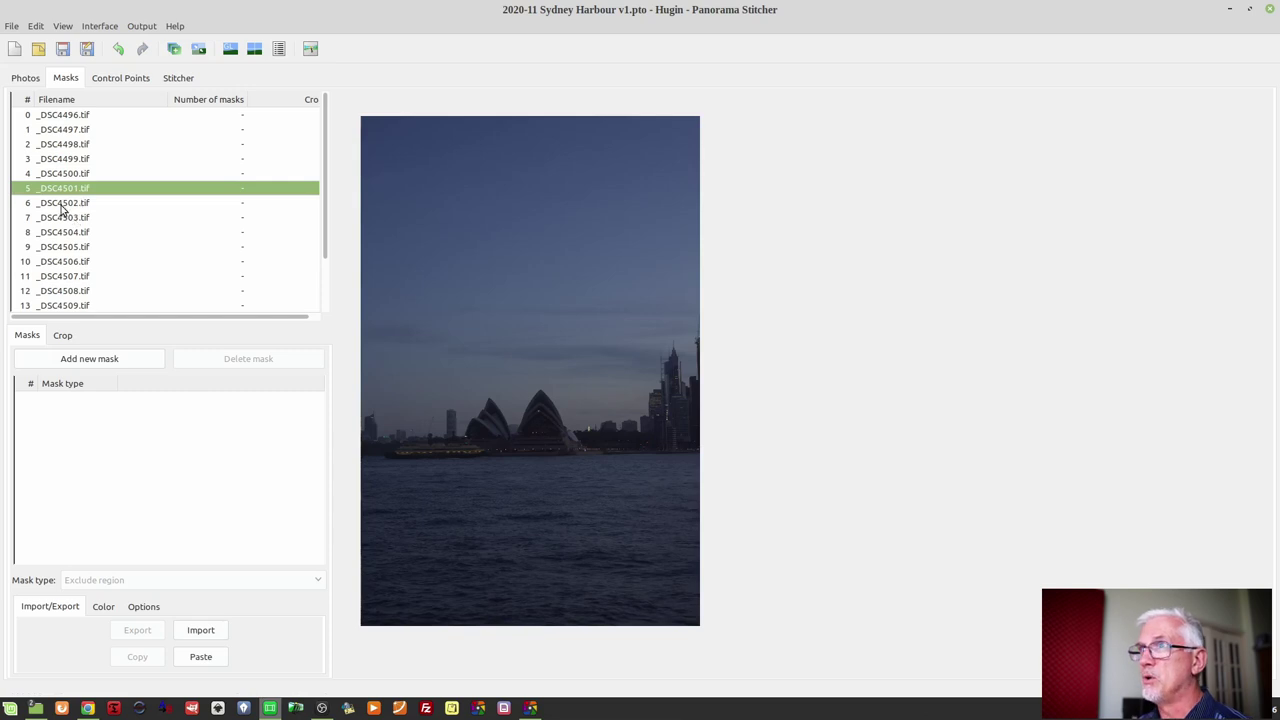
click(63, 207)
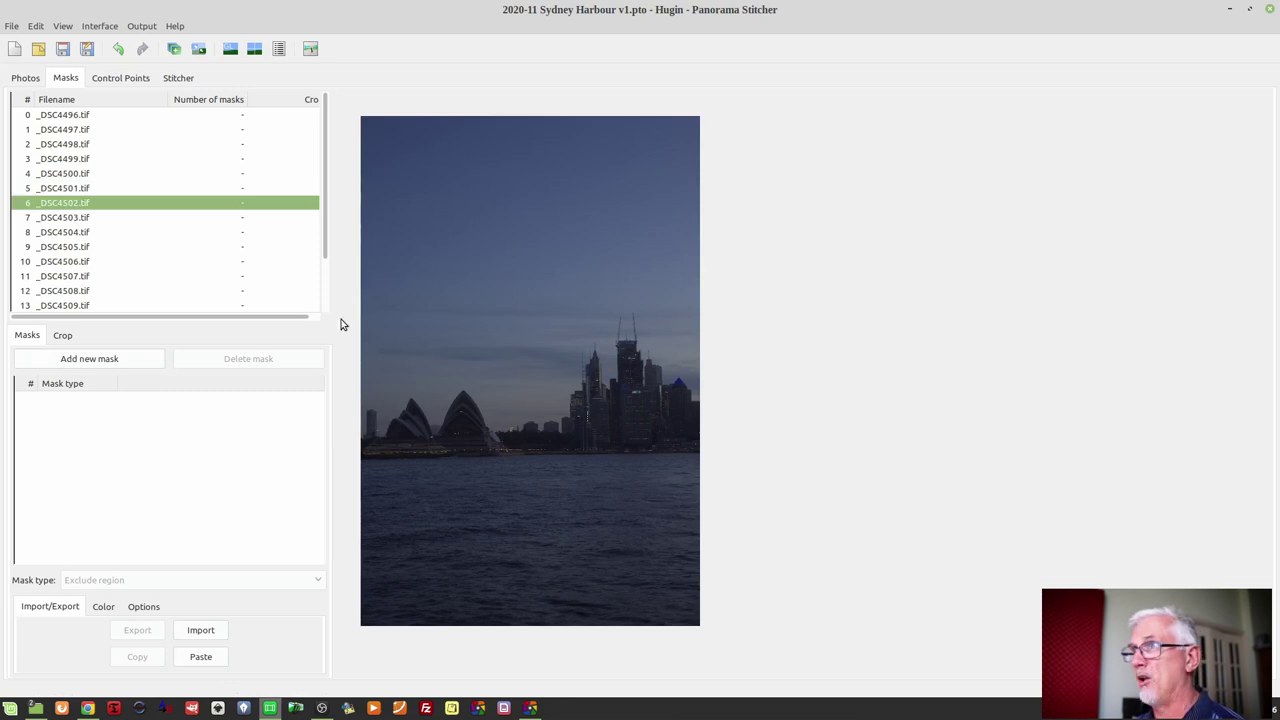
click(75, 218)
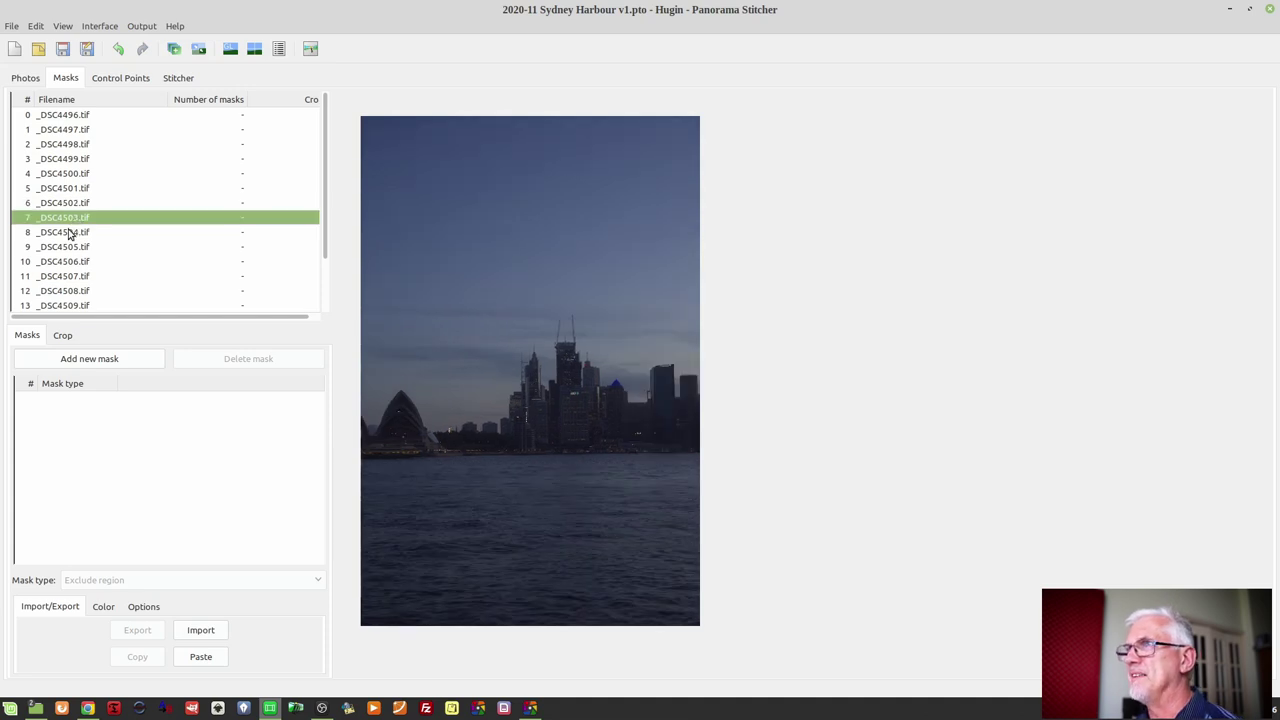
click(72, 234)
scroll(72, 240, down, 2)
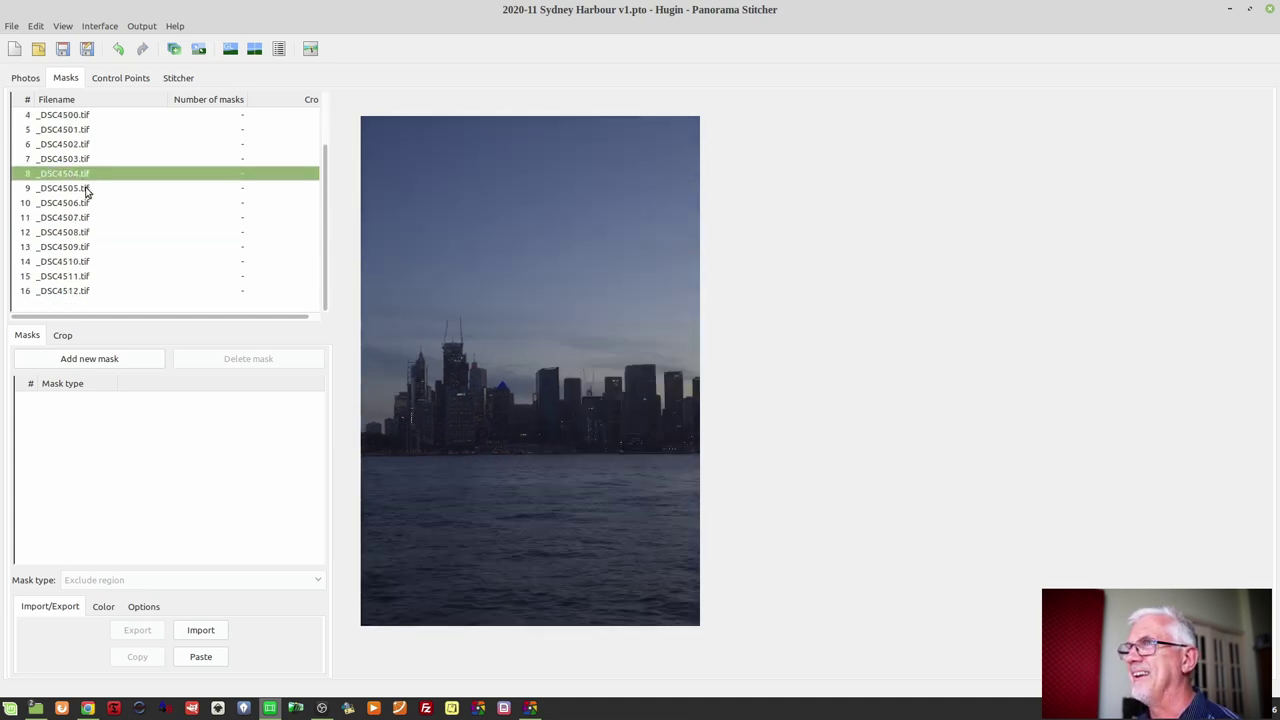
click(86, 189)
click(78, 205)
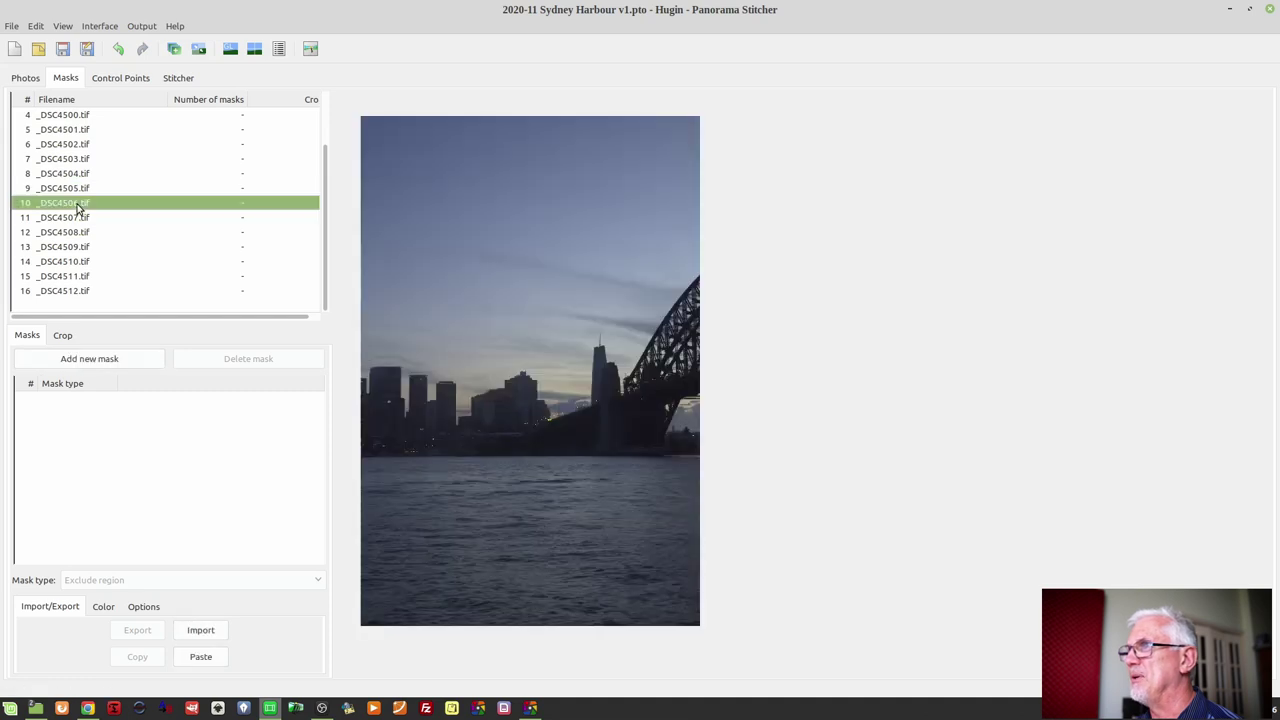
click(58, 228)
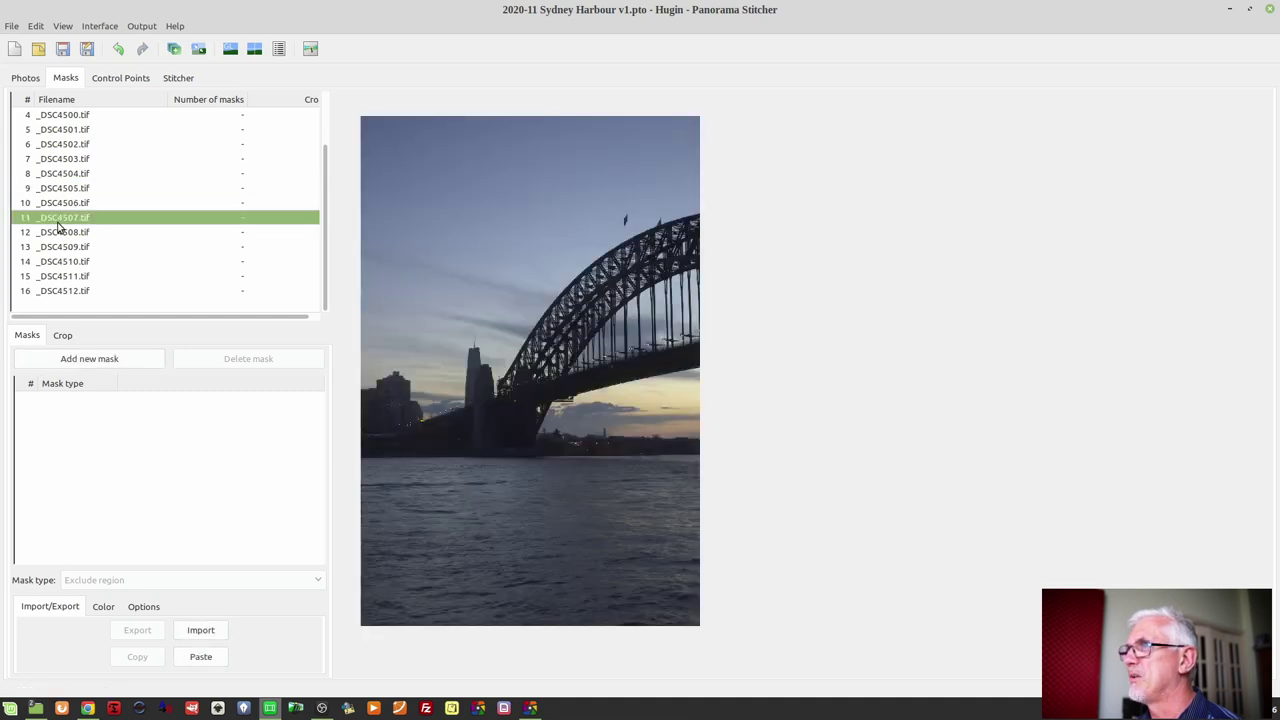
click(62, 238)
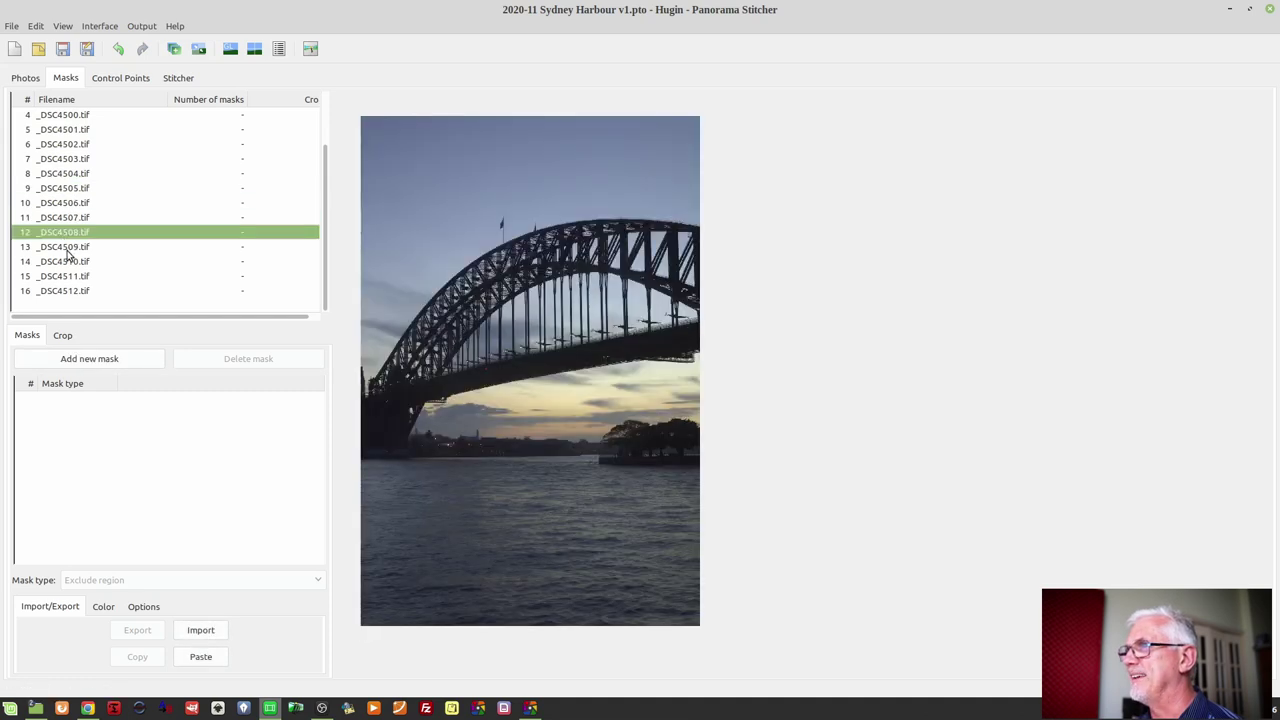
click(66, 250)
click(74, 262)
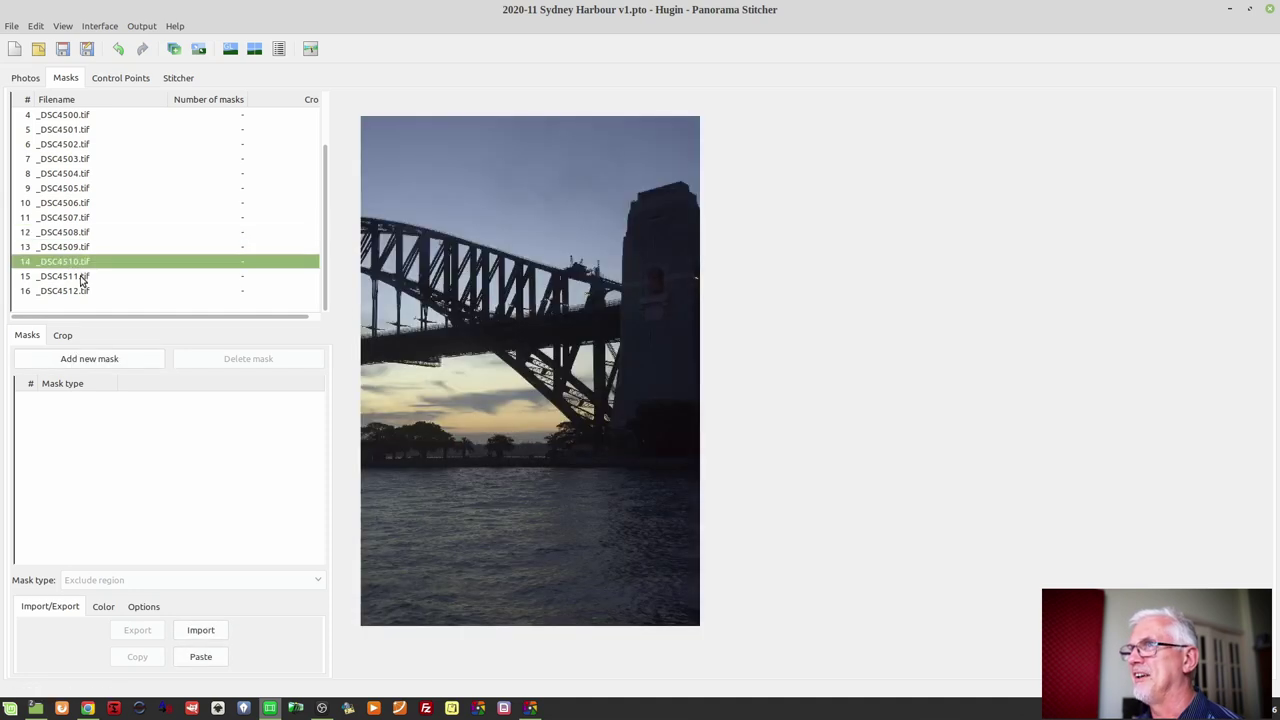
click(79, 278)
click(79, 290)
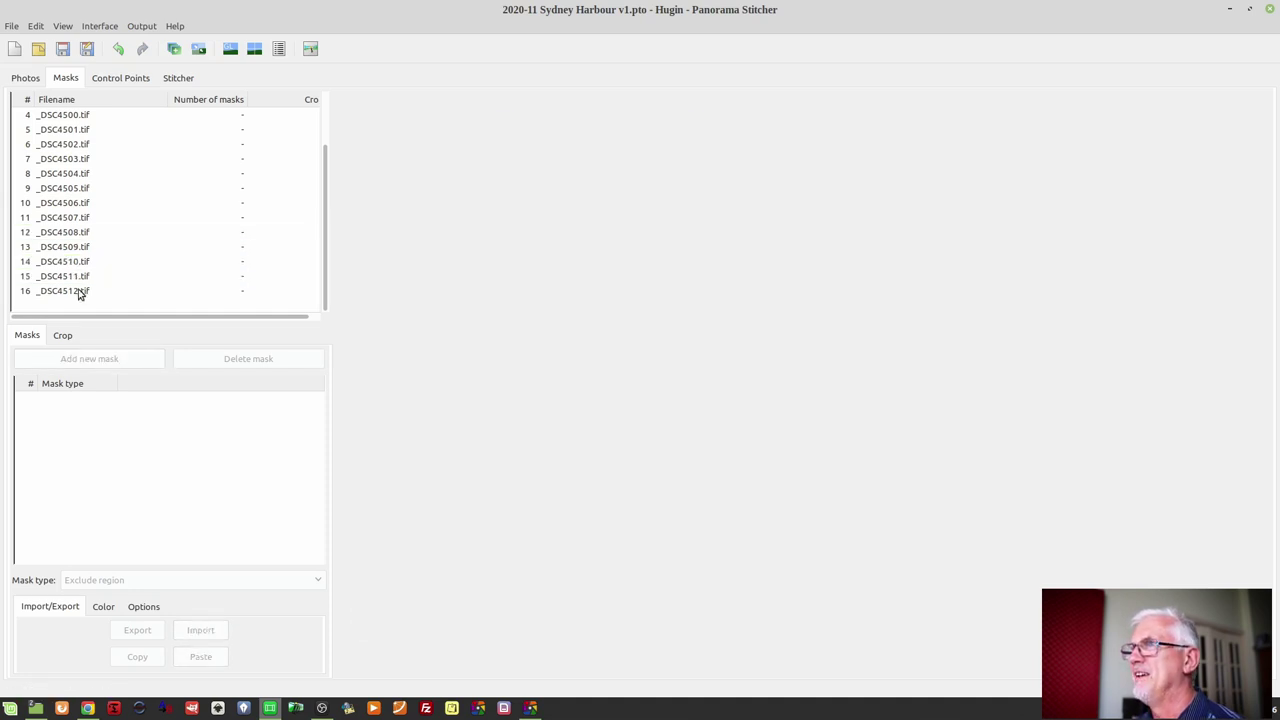
click(80, 147)
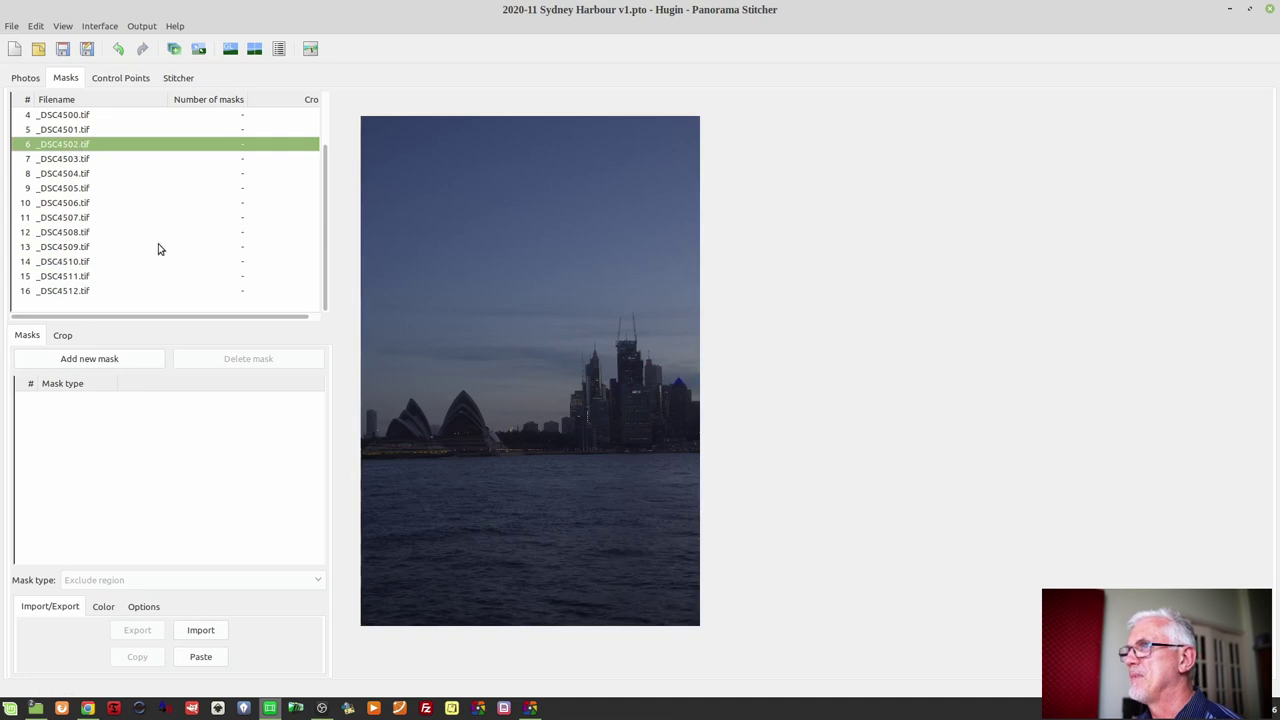
scroll(160, 250, up, 2)
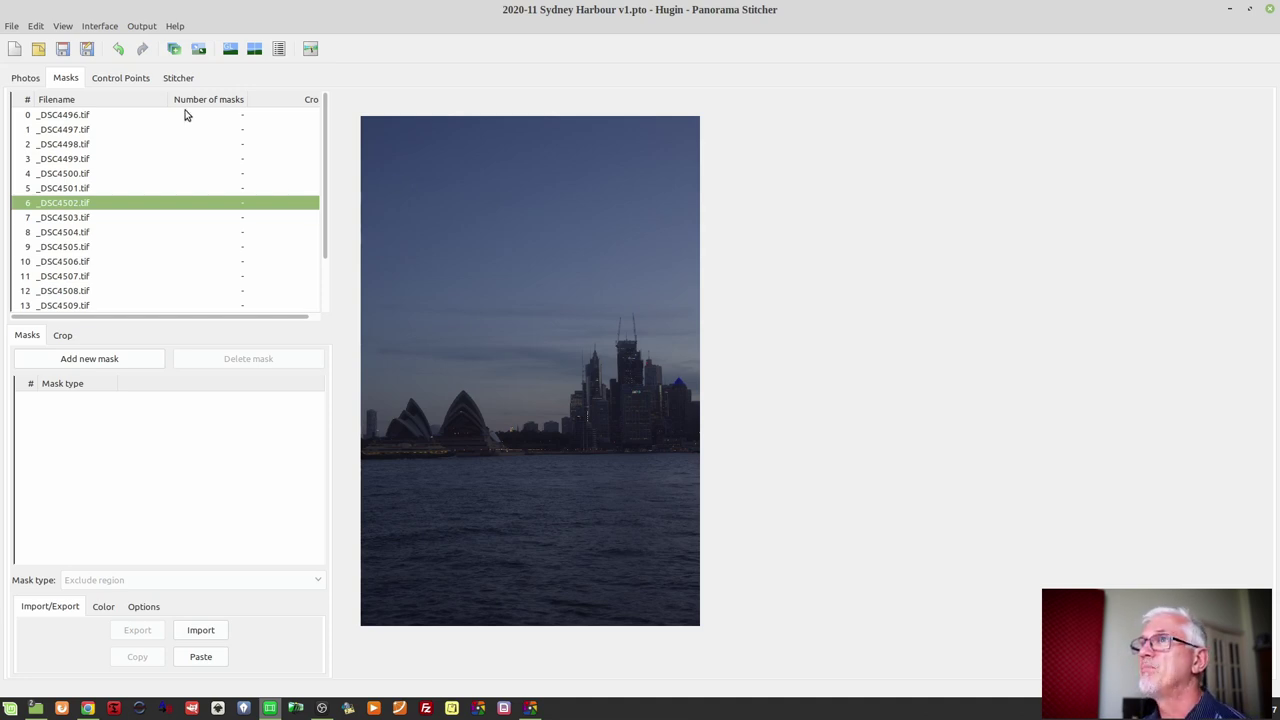
Step: Switch to the Control Points tab, showing _DSC4496.tif on both sides
click(126, 80)
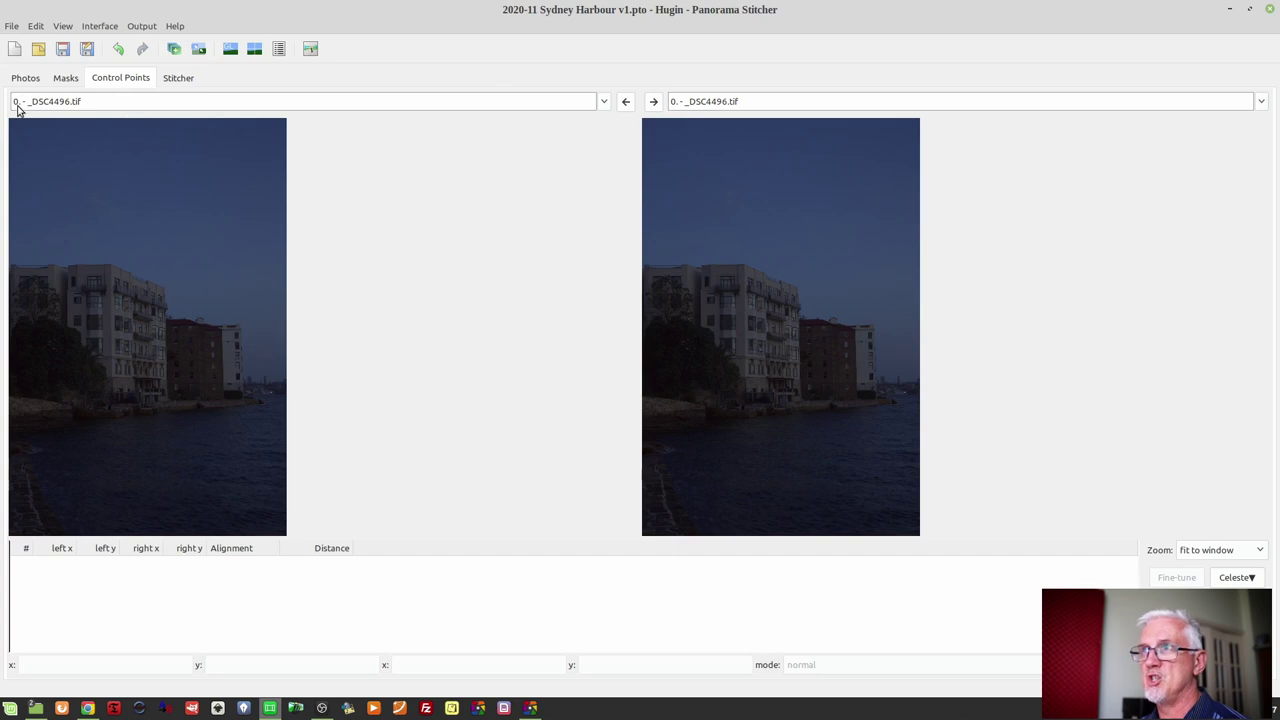
Step: Compare _DSC4496.tif with _DSC4497.tif, step through each neighbouring pair's control points, then open Stitcher settings
click(811, 104)
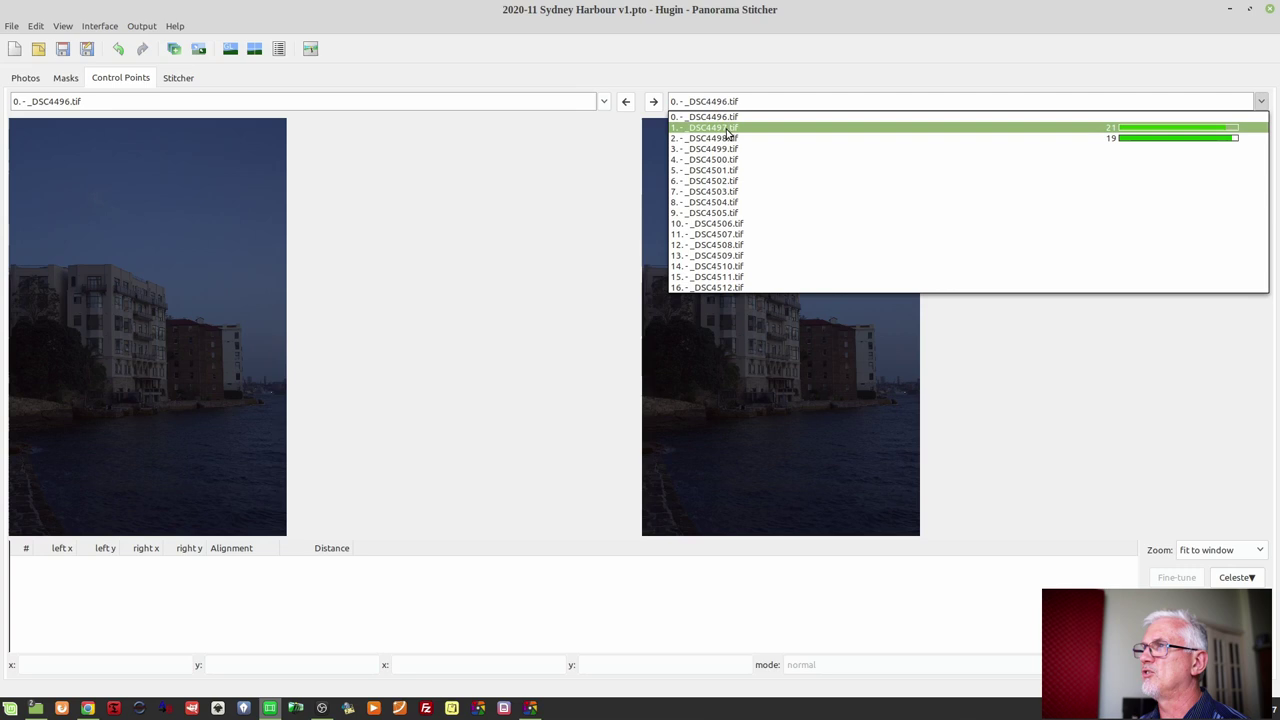
click(707, 131)
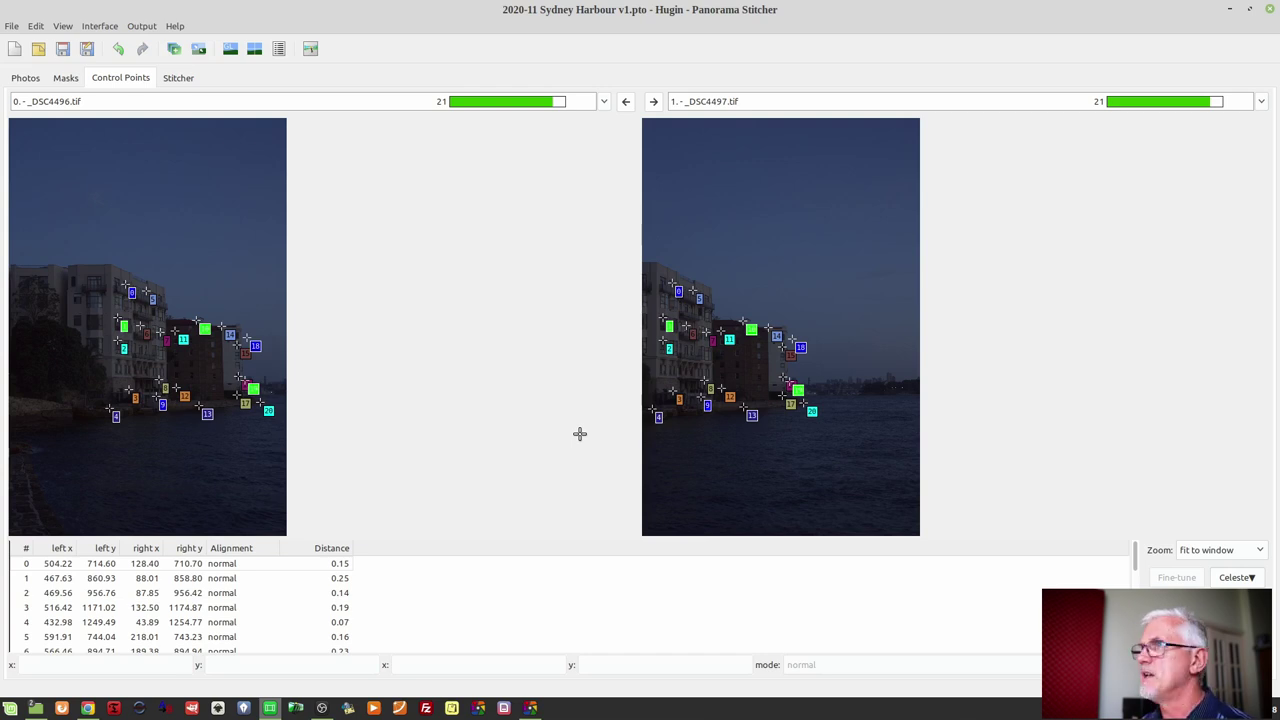
click(653, 103)
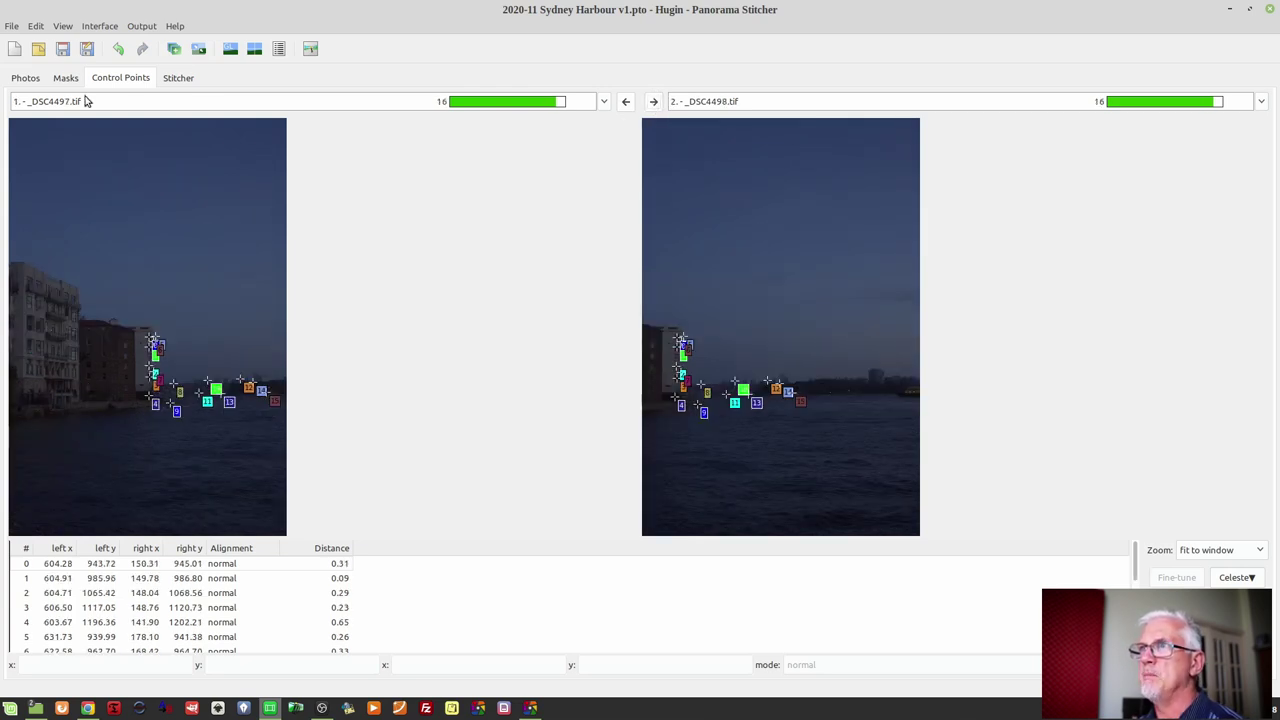
click(653, 103)
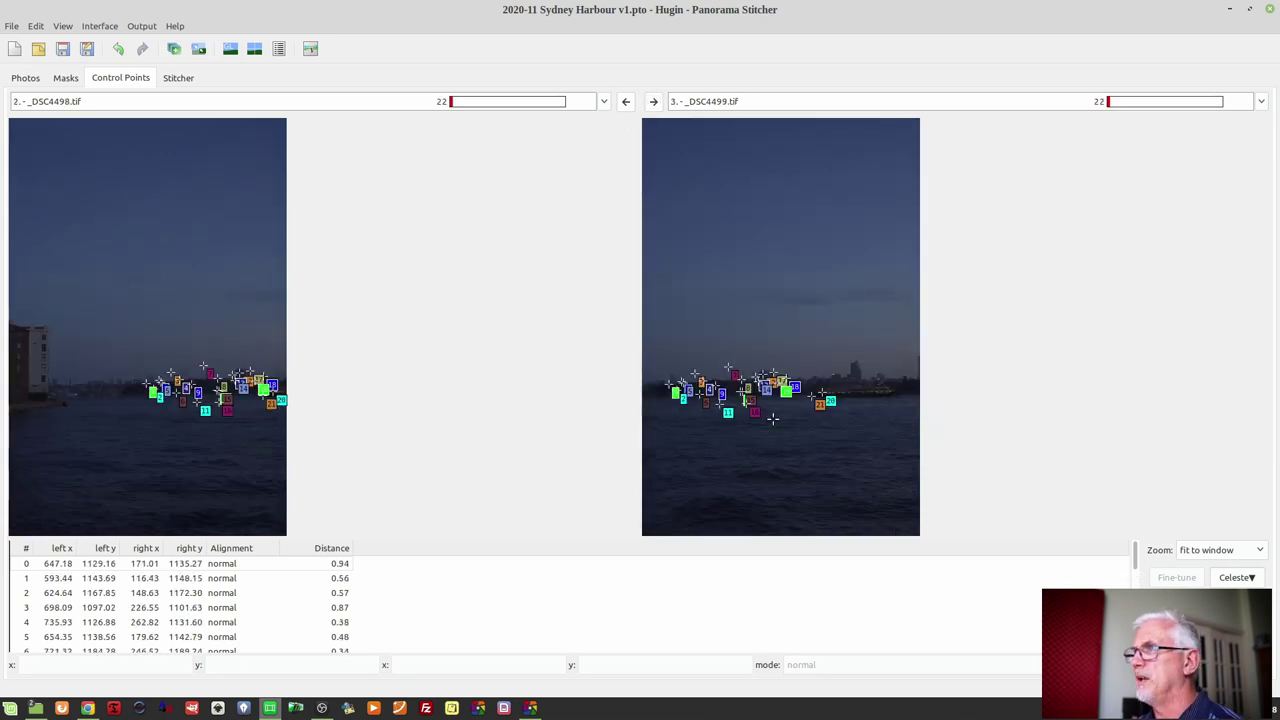
click(653, 103)
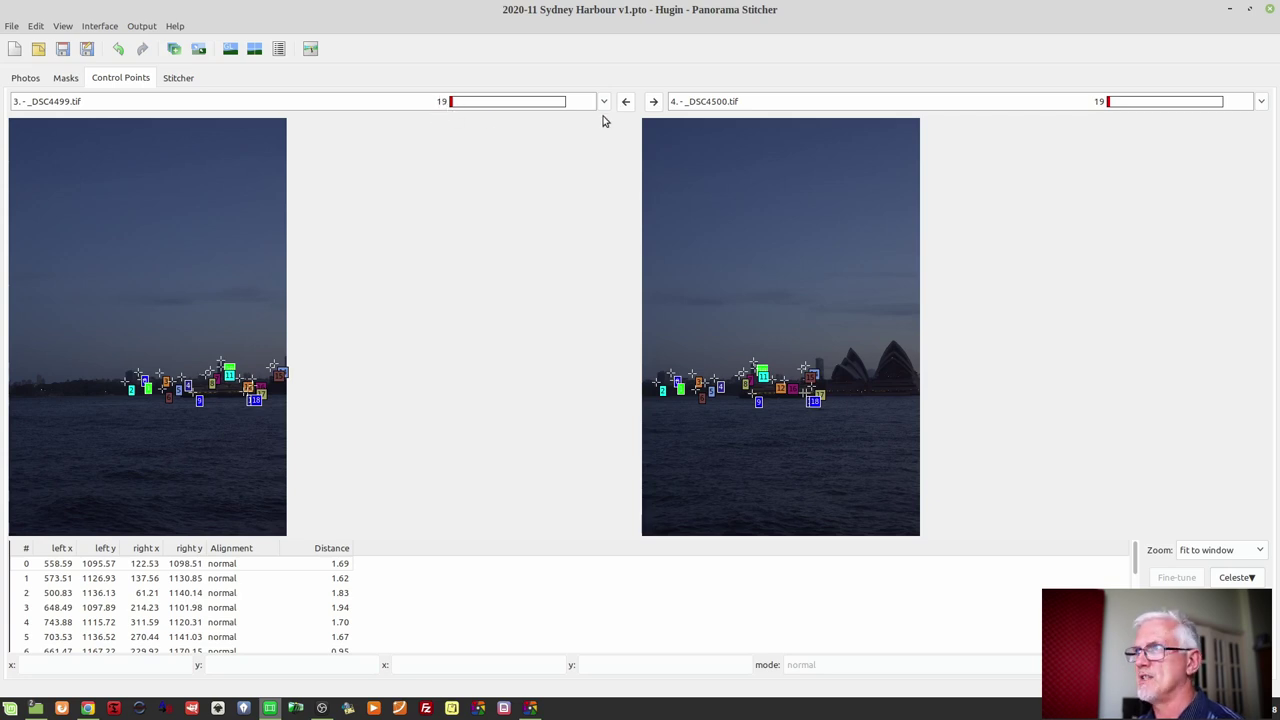
click(653, 103)
click(653, 103)
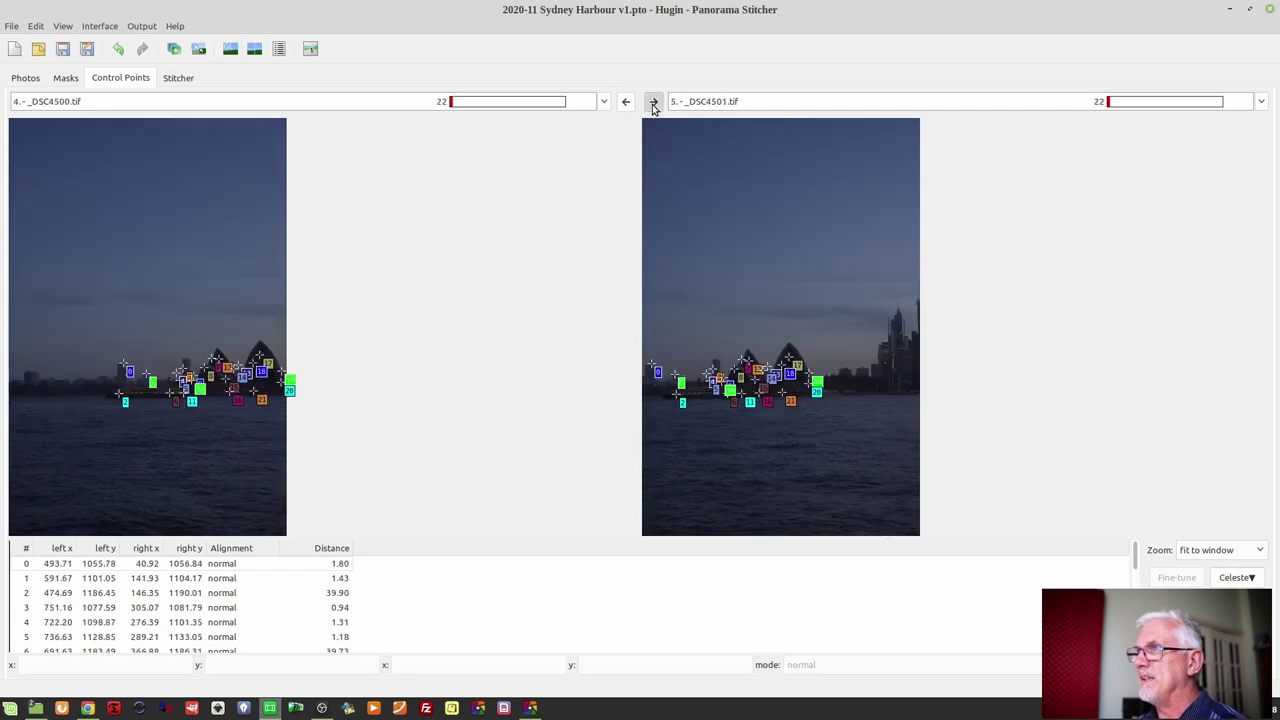
click(653, 103)
click(653, 103)
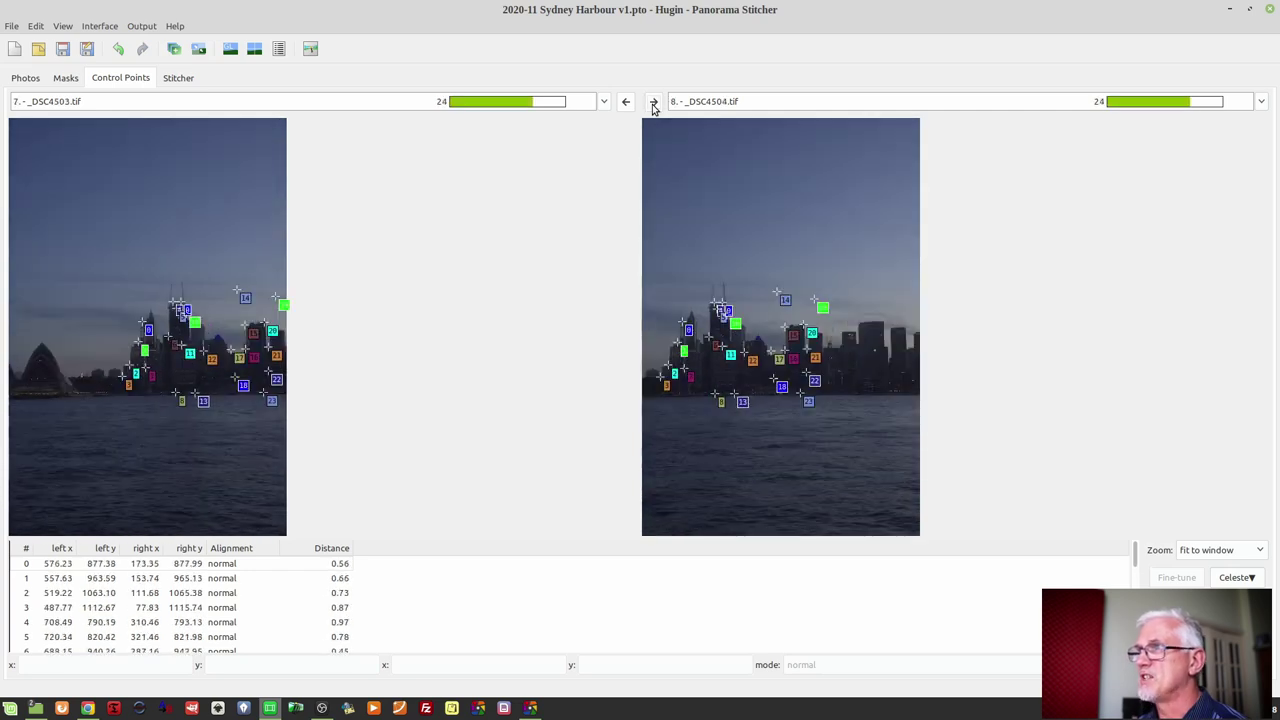
click(653, 104)
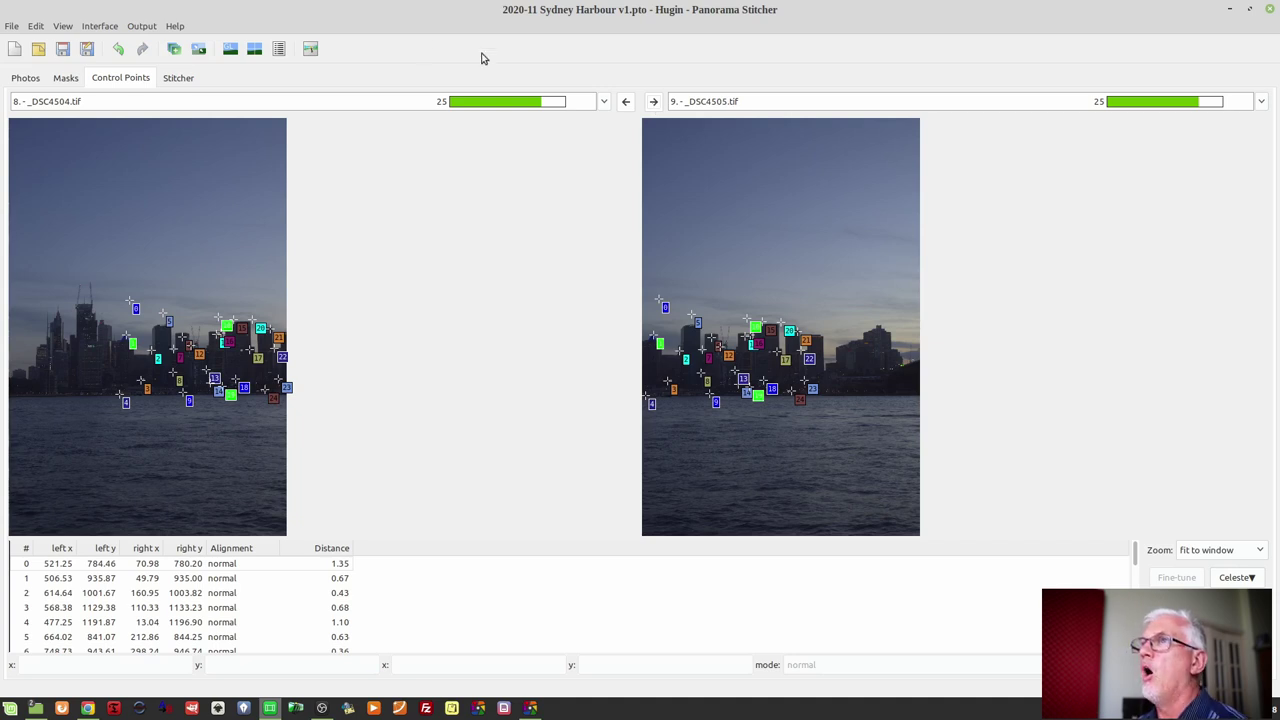
click(174, 82)
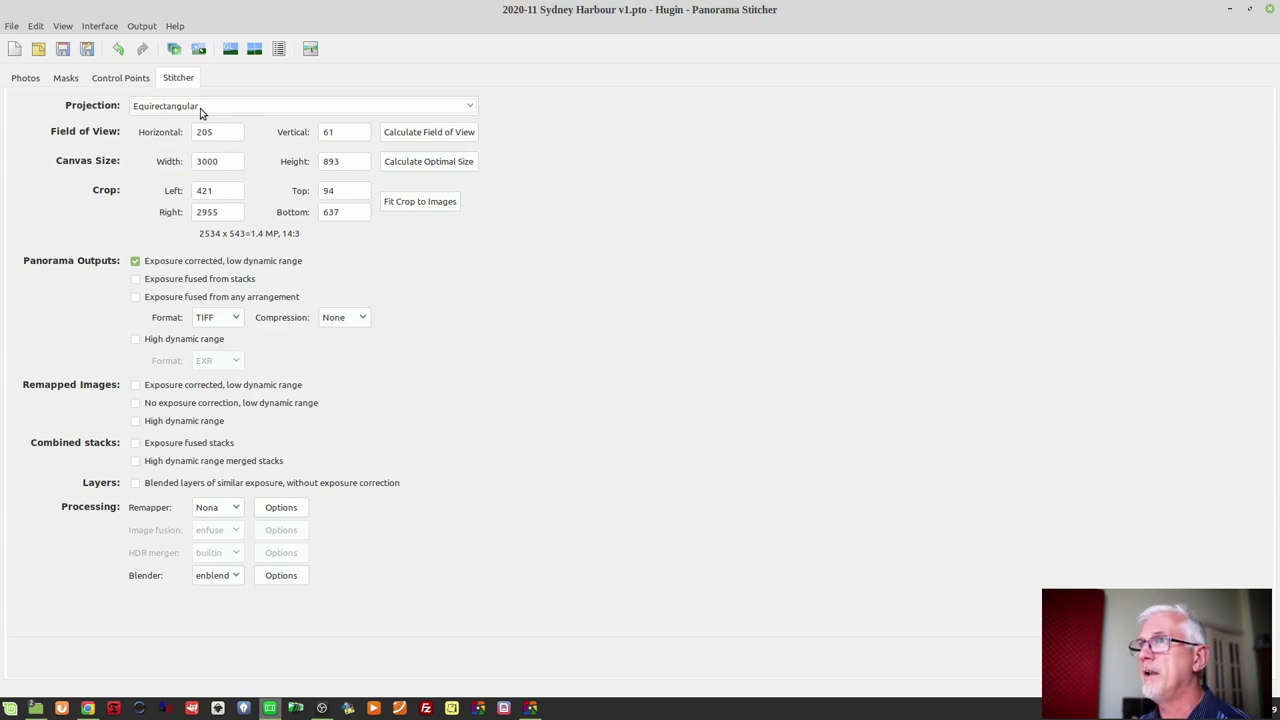
Step: Recalculate the field of view to 198 × 52 and set the optimal 8650 × 2272 canvas
click(418, 138)
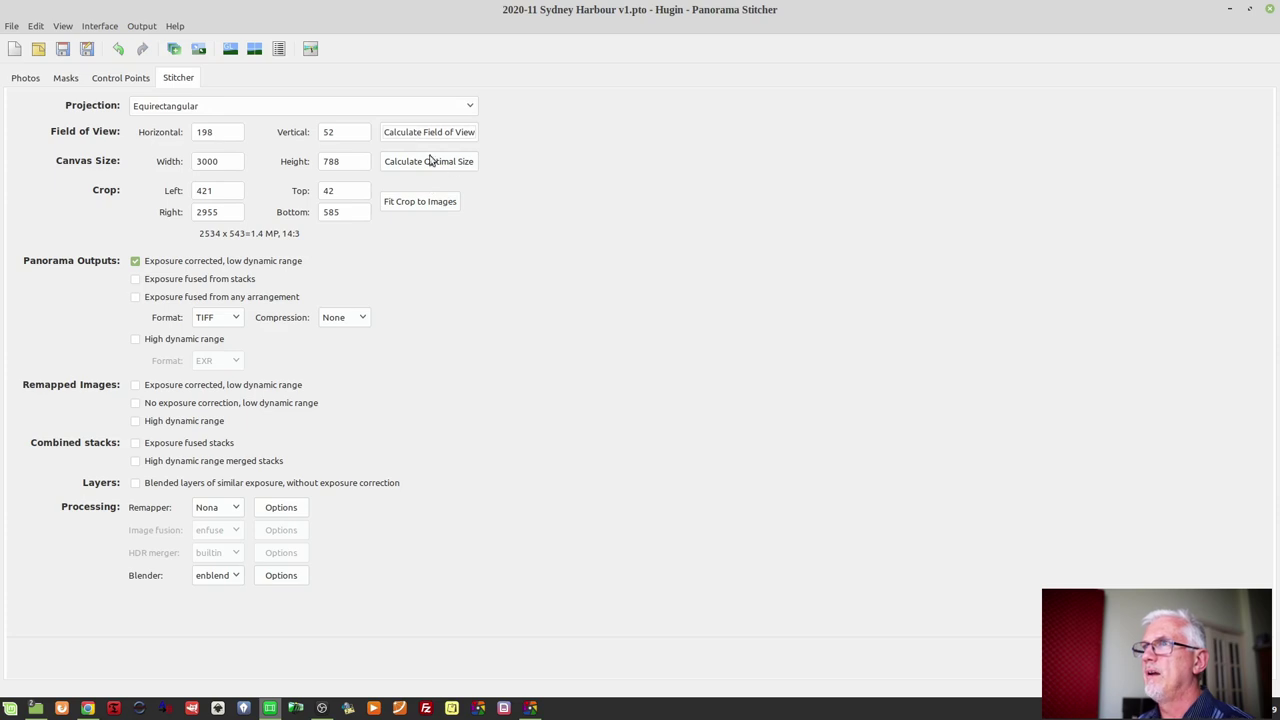
click(427, 163)
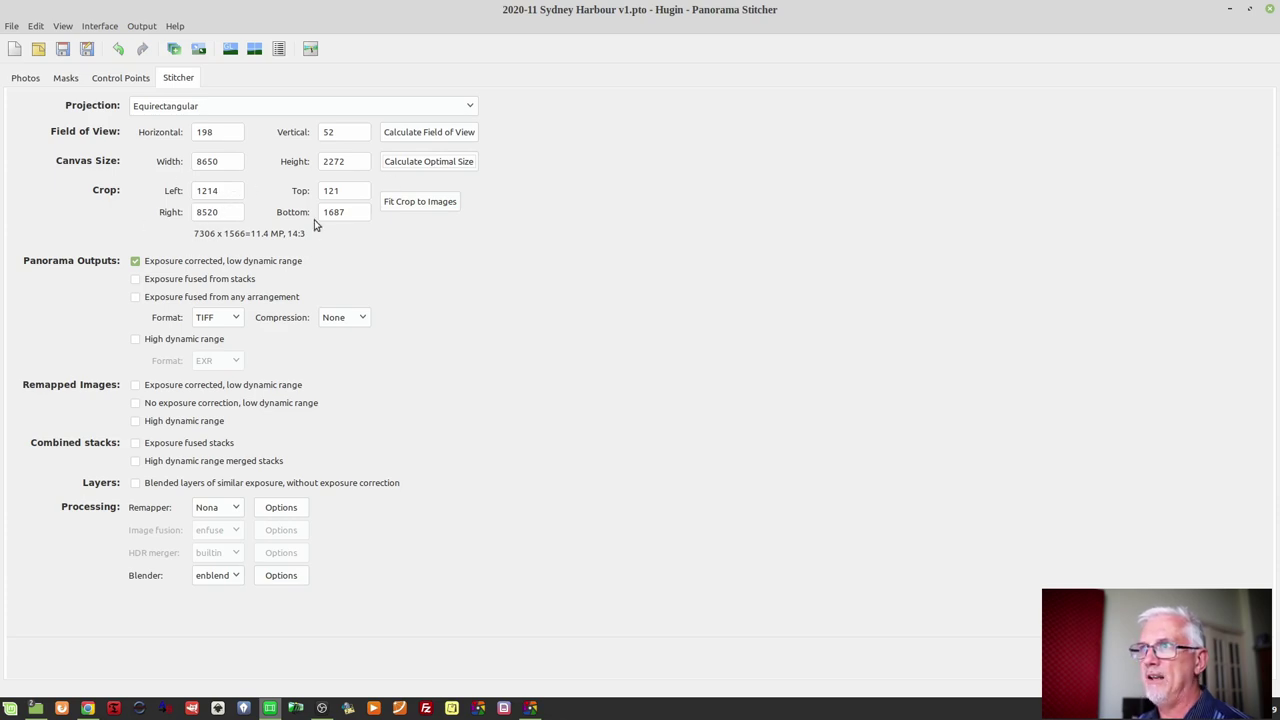
click(230, 51)
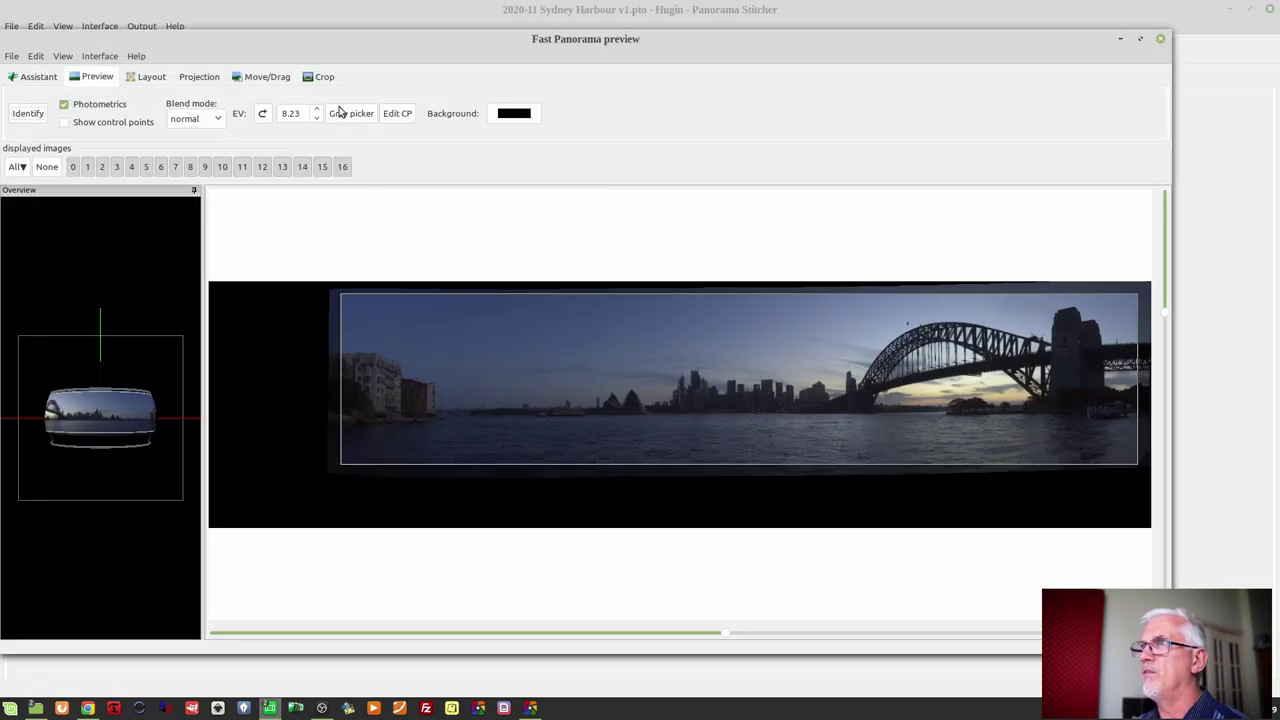
click(312, 80)
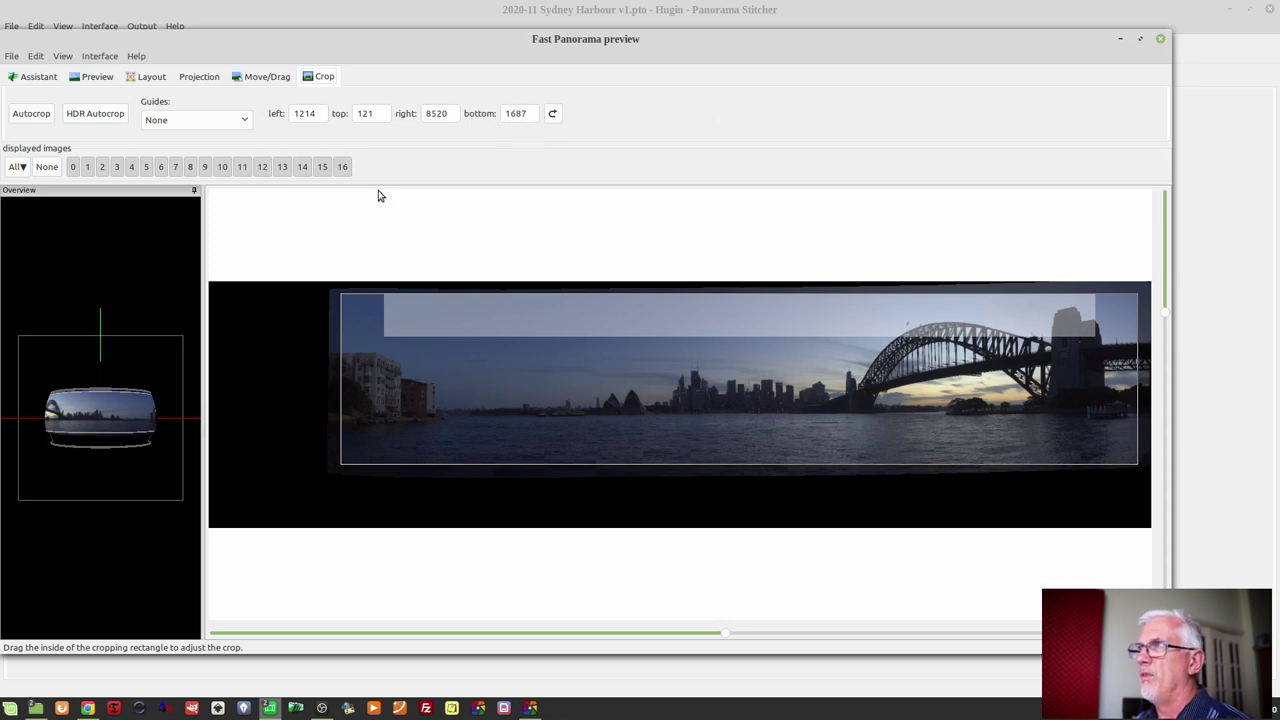
click(1160, 39)
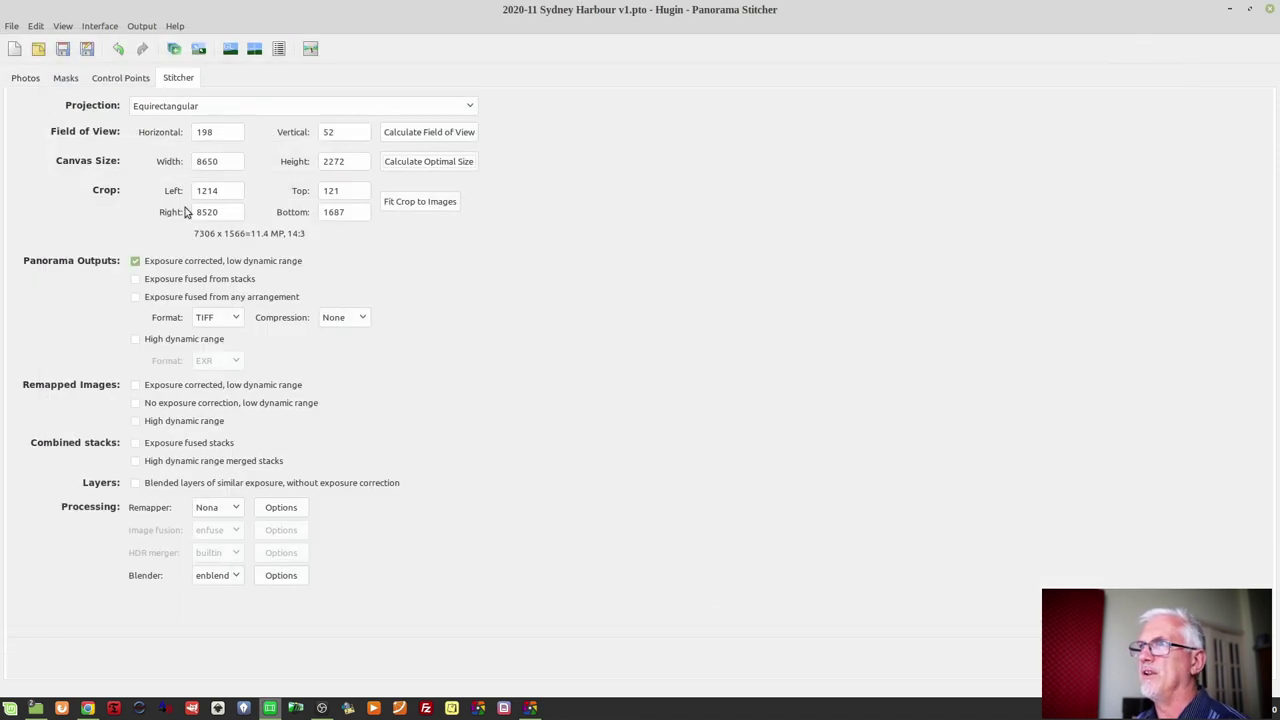
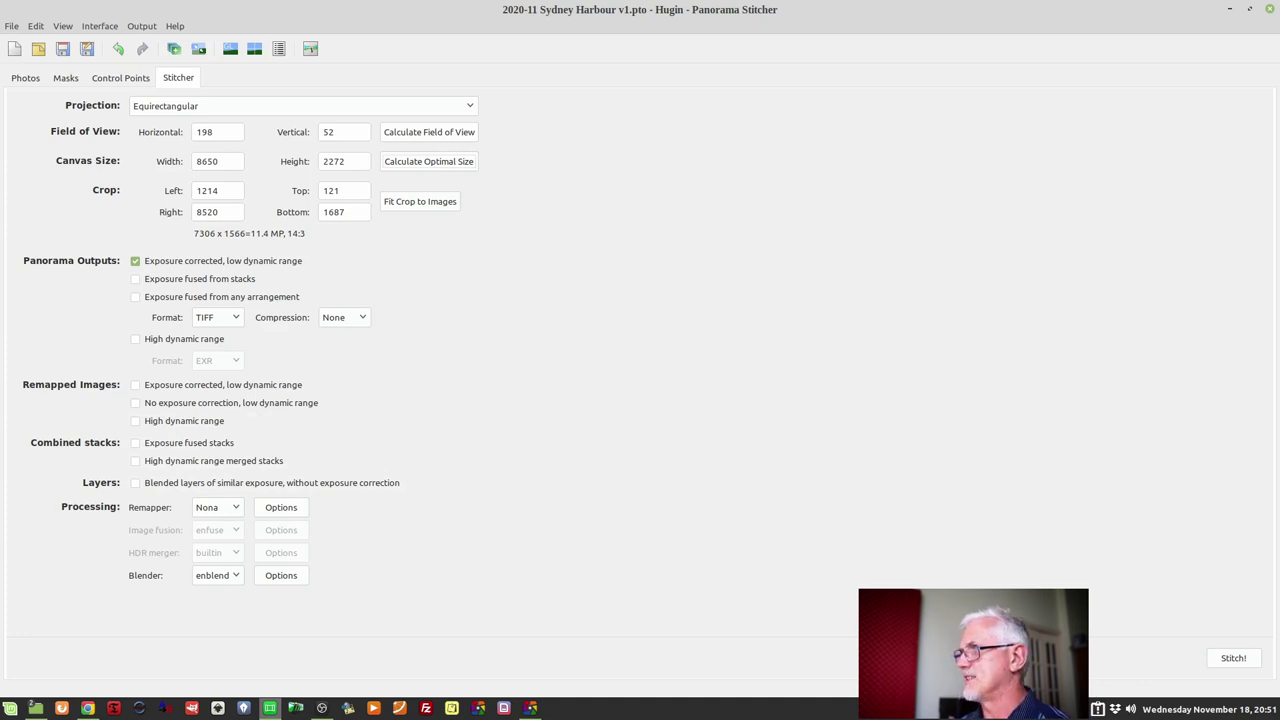
Step: Save the project as 2020-11 Sydney Harbour v1.pto and dismiss the output prefix prompt
click(1245, 658)
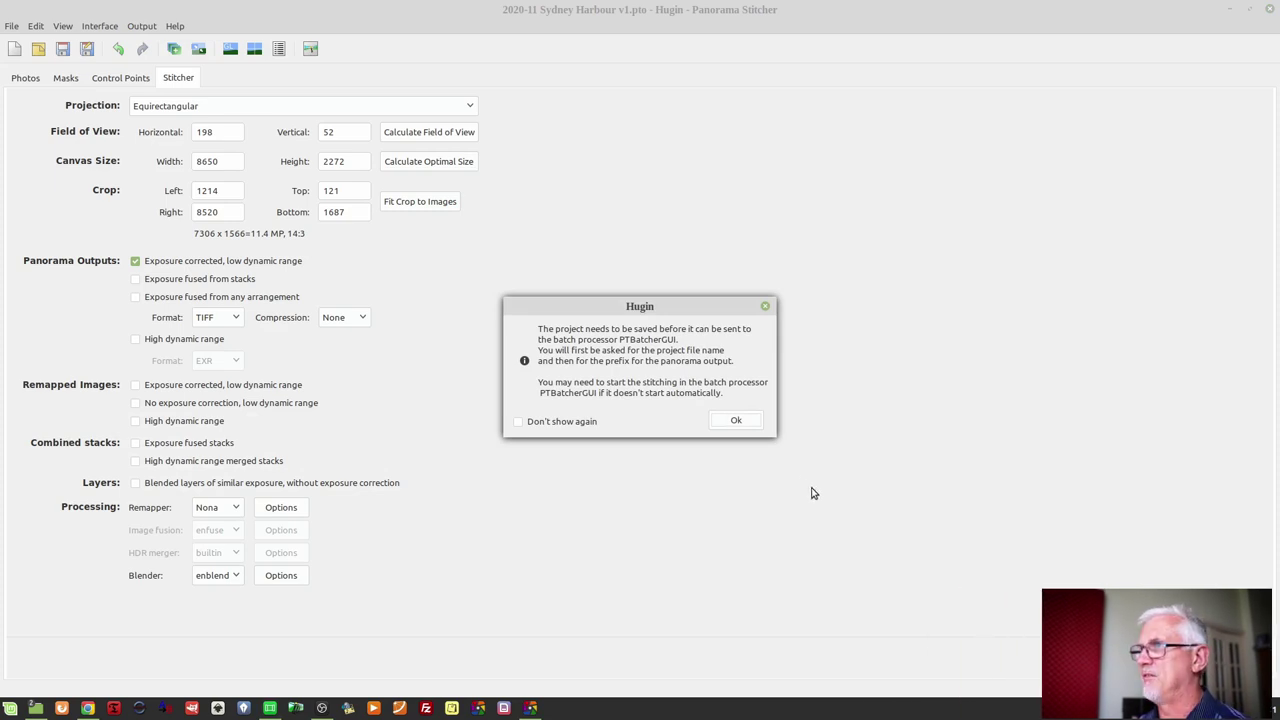
click(737, 421)
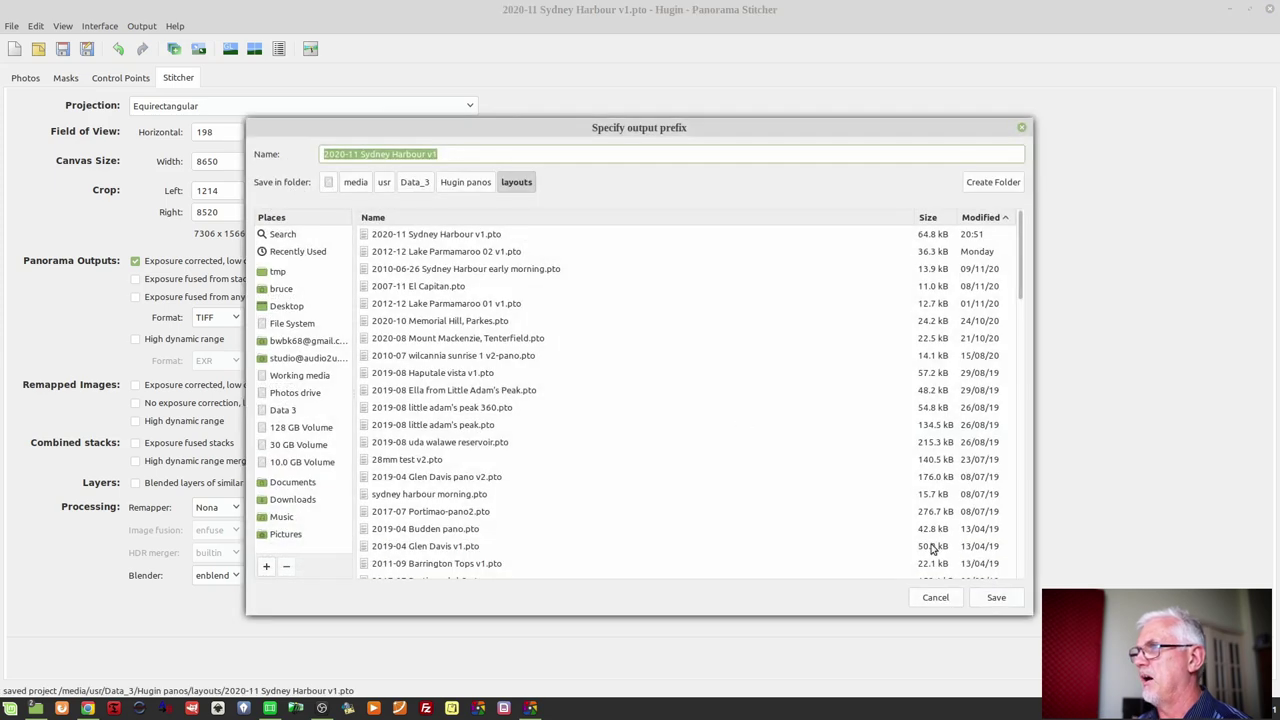
click(938, 600)
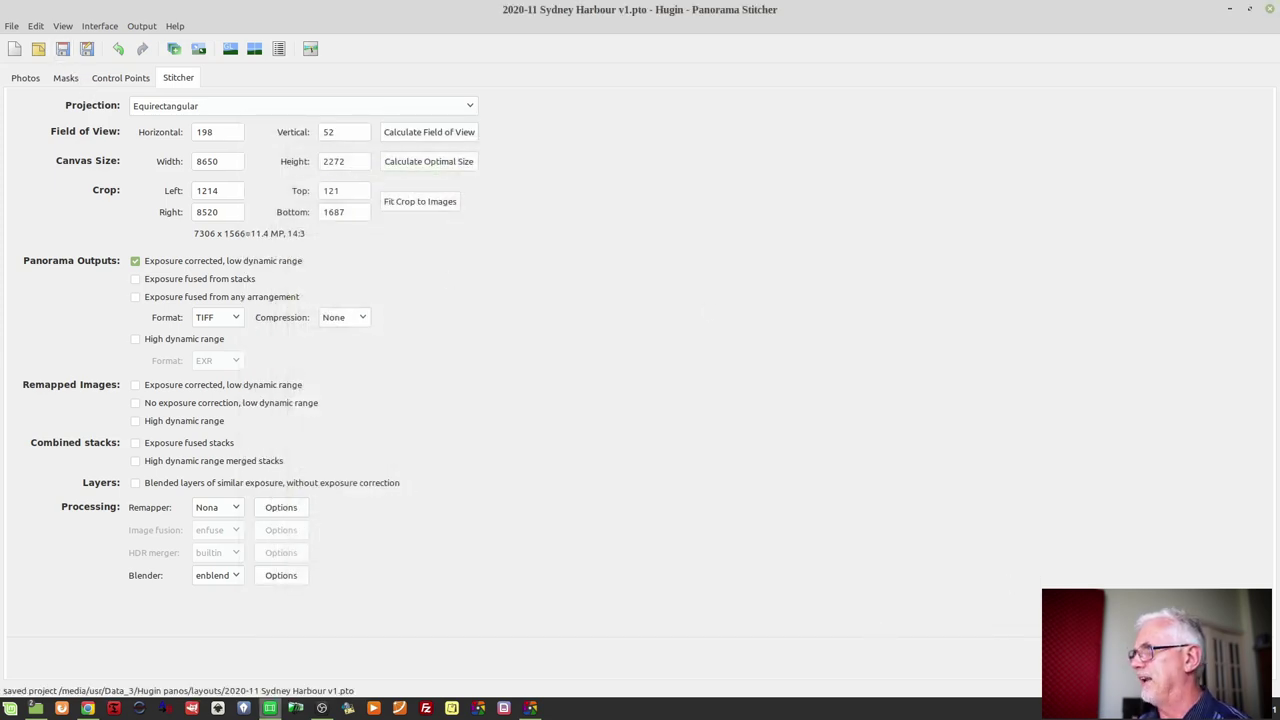
Step: Start stitching with output prefix 2020-11 Sydney Harbour v1 in the layouts folder
click(1225, 655)
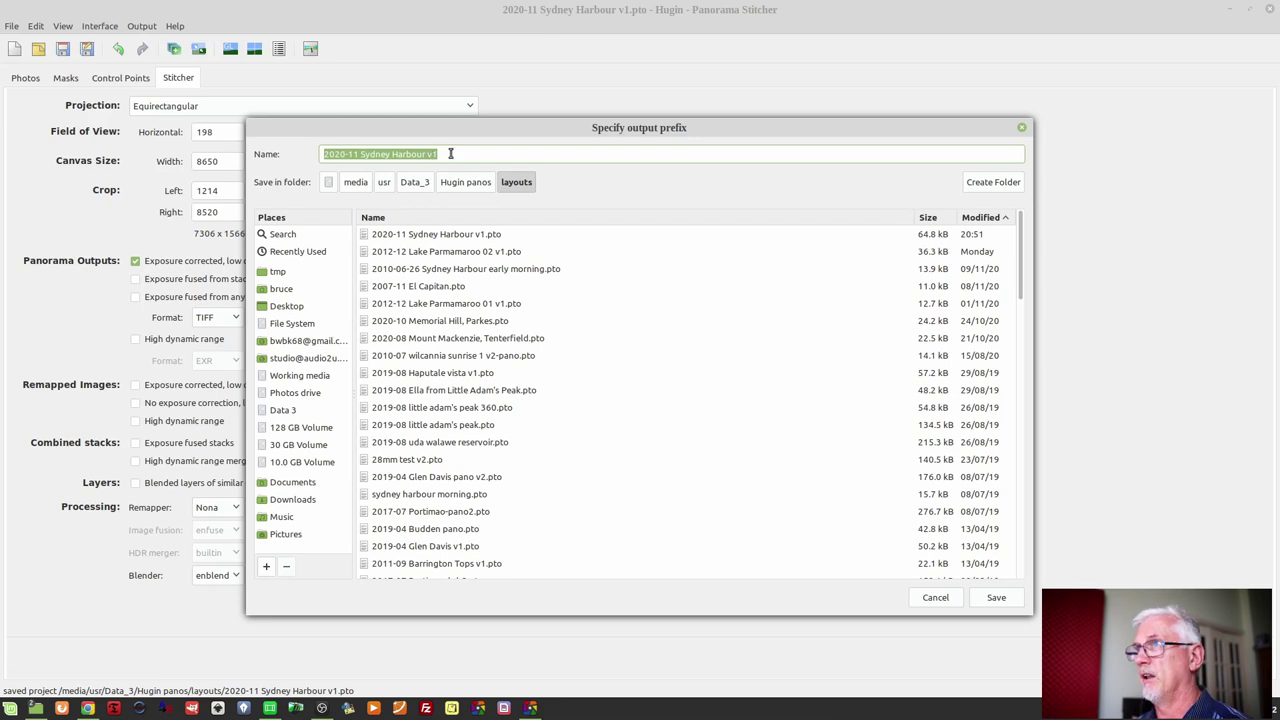
click(487, 154)
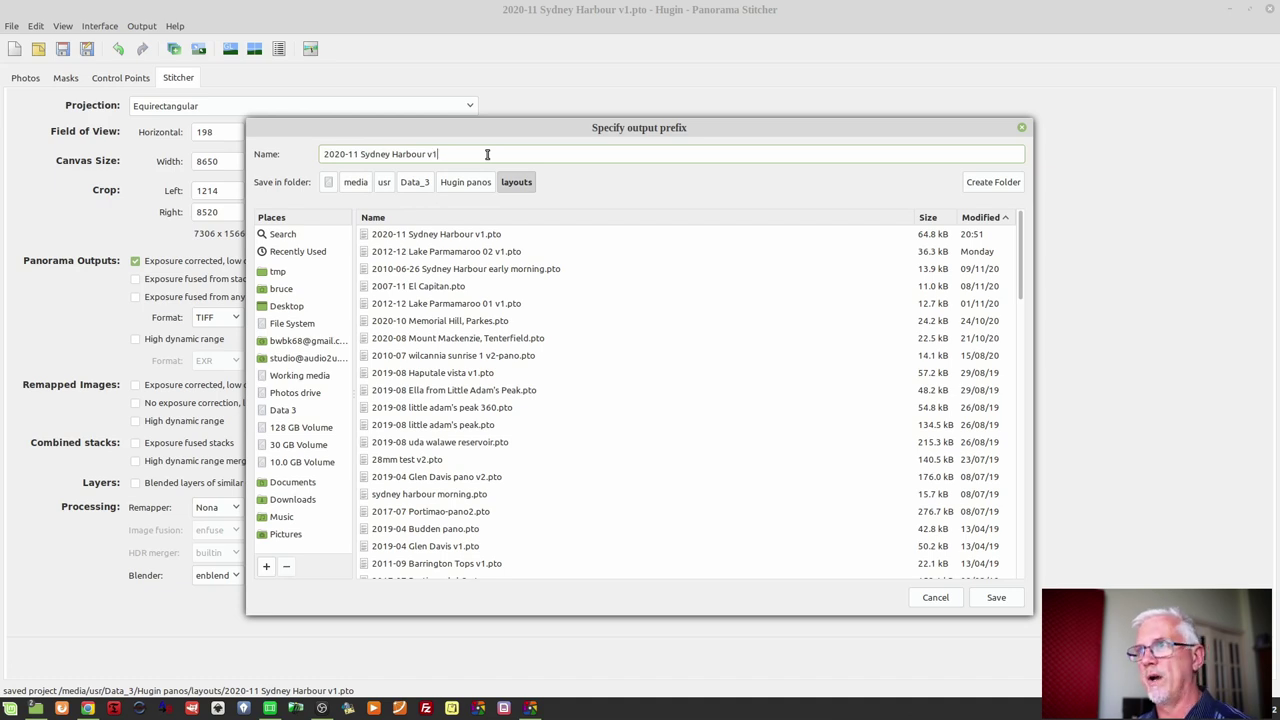
drag(397, 135, 609, 116)
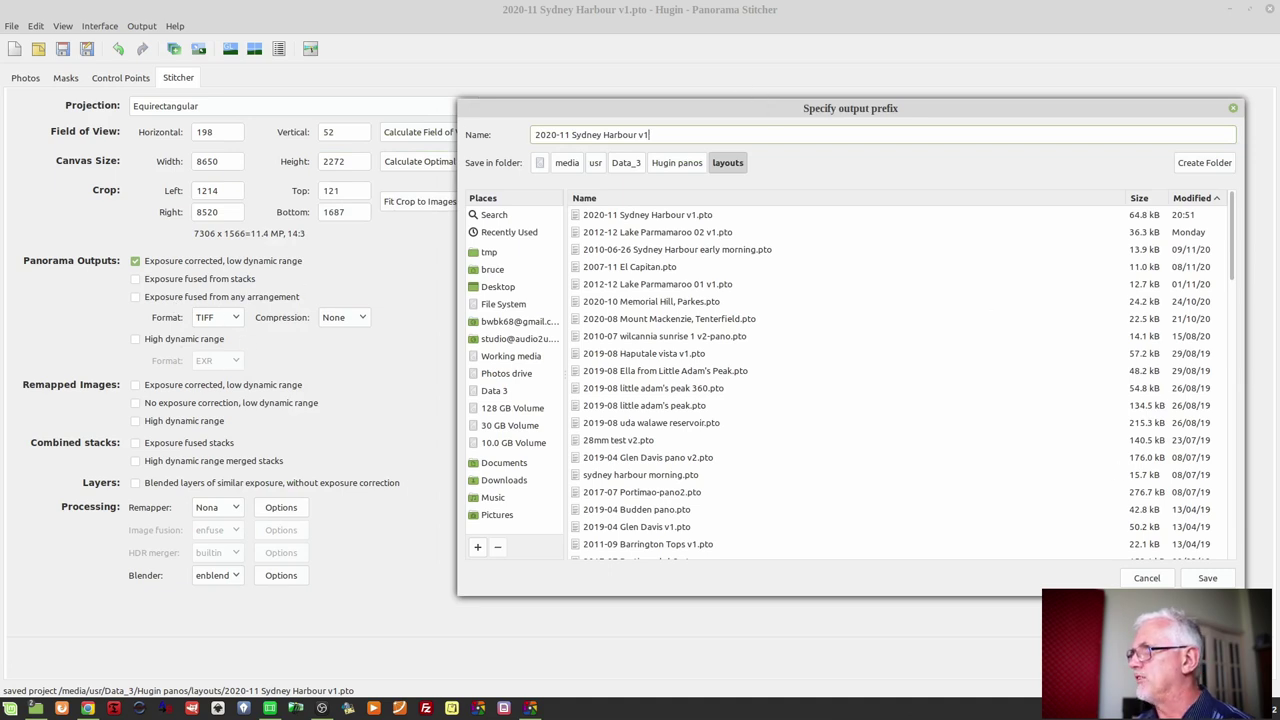
click(1207, 579)
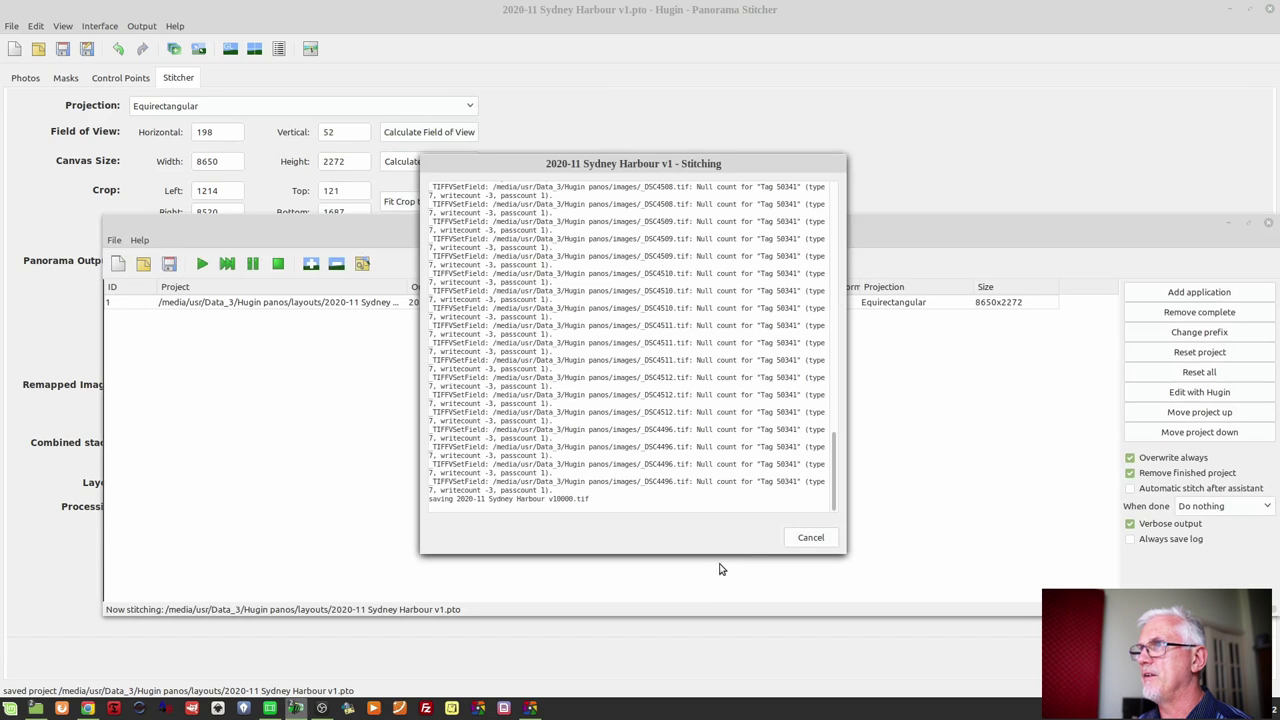
Step: Widen and reposition the Stitching log, then close the finished Batch Processor queue
drag(845, 457, 1190, 457)
drag(1014, 163, 867, 157)
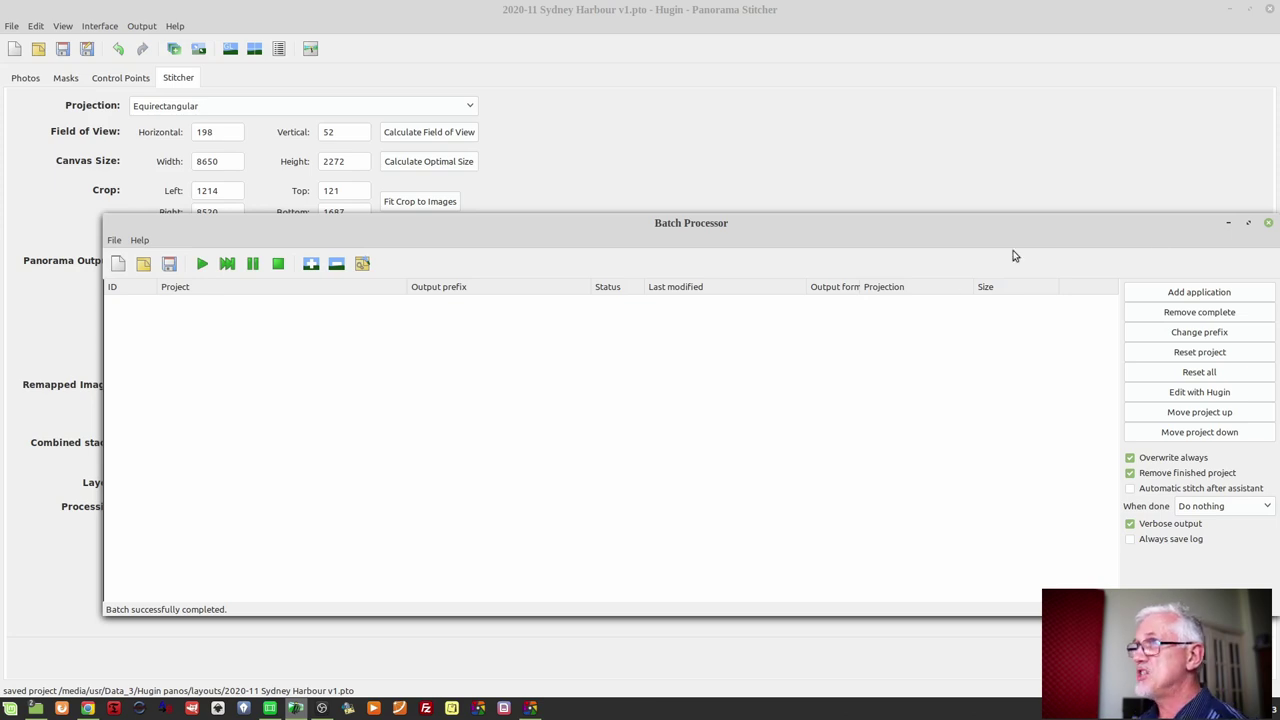
click(1269, 223)
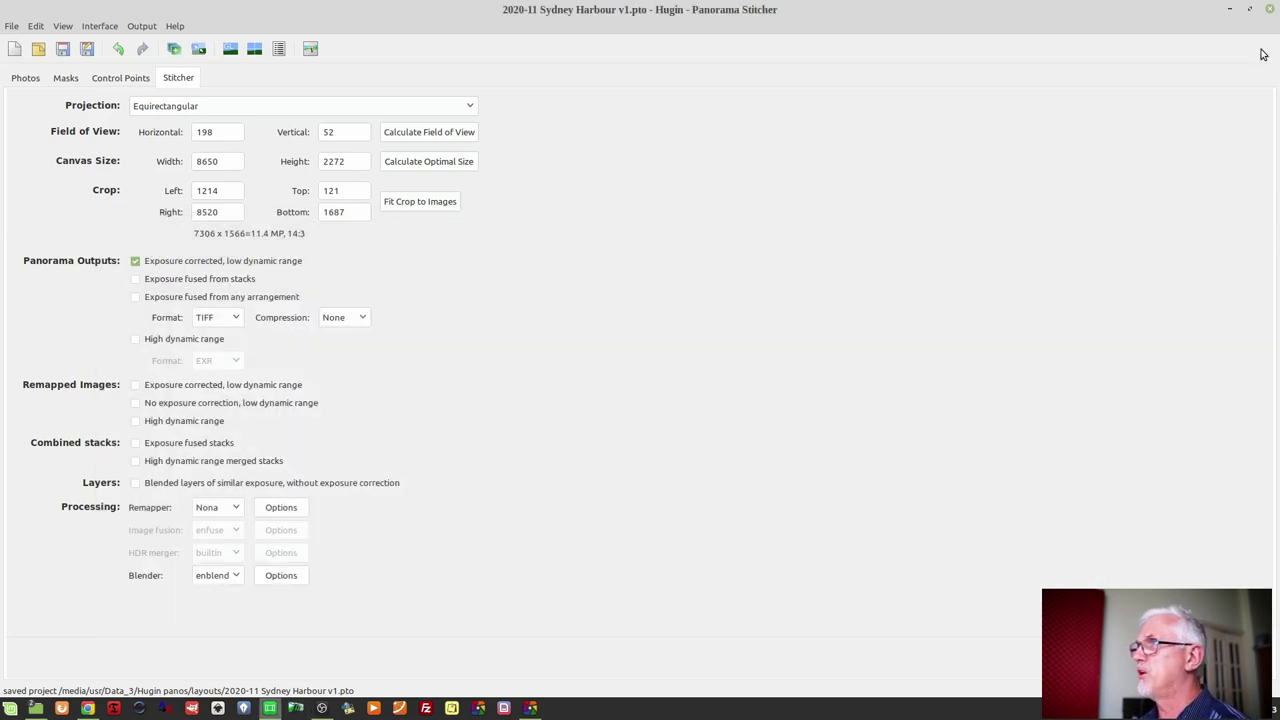
Step: Close Hugin, sort layouts by Date Modified, and open 2020-11 Sydney Harbour v1.tif
click(1268, 10)
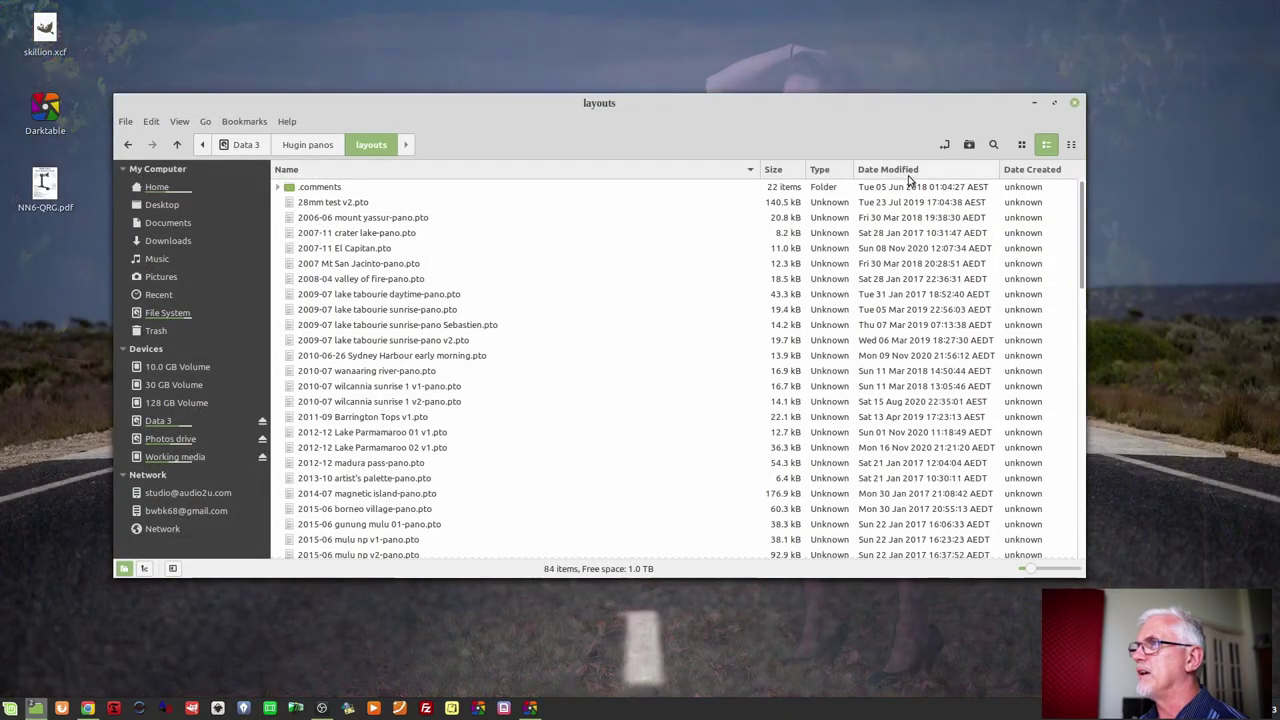
click(888, 169)
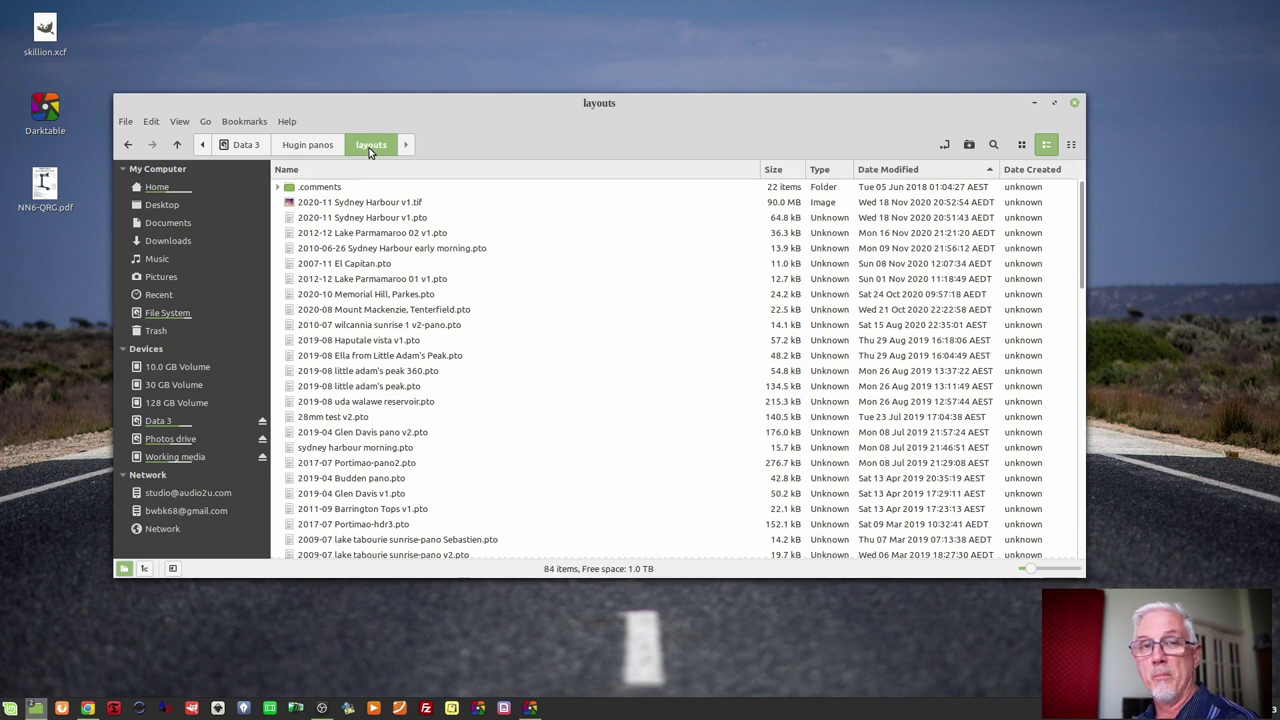
double_click(405, 205)
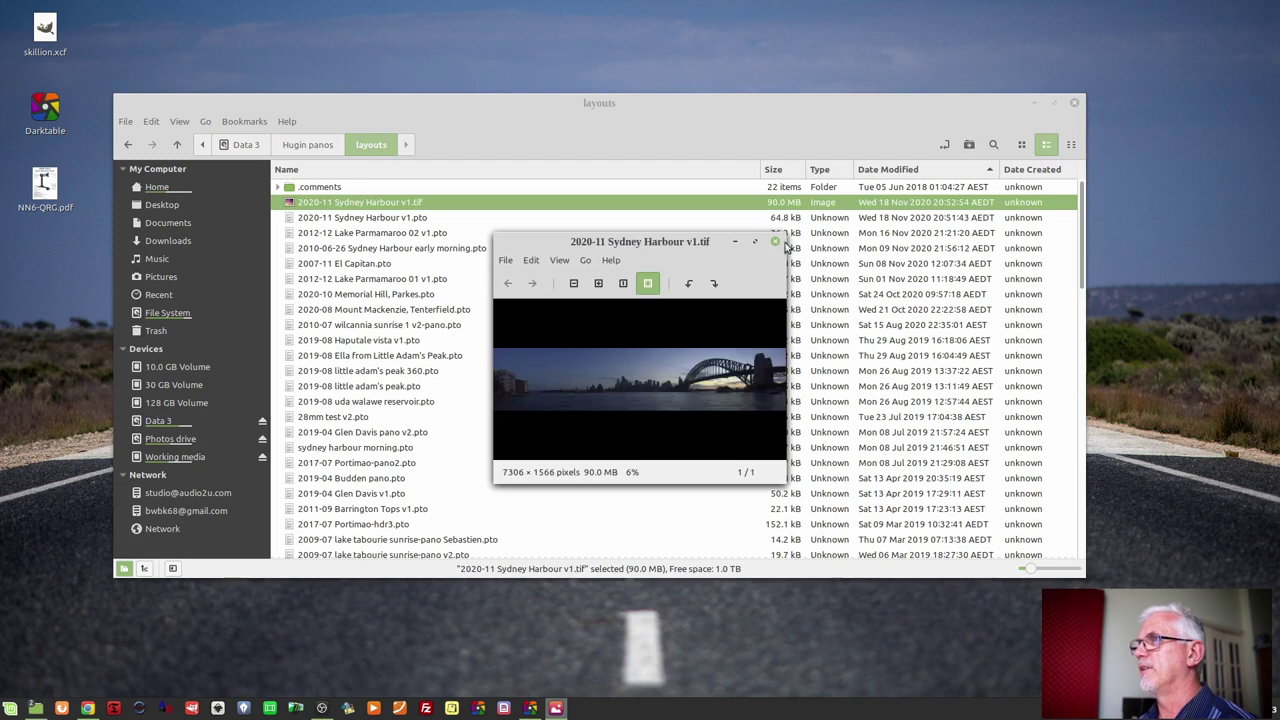
Step: Maximize Xviewer and zoom in on the panorama's left-hand waterfront buildings
click(753, 245)
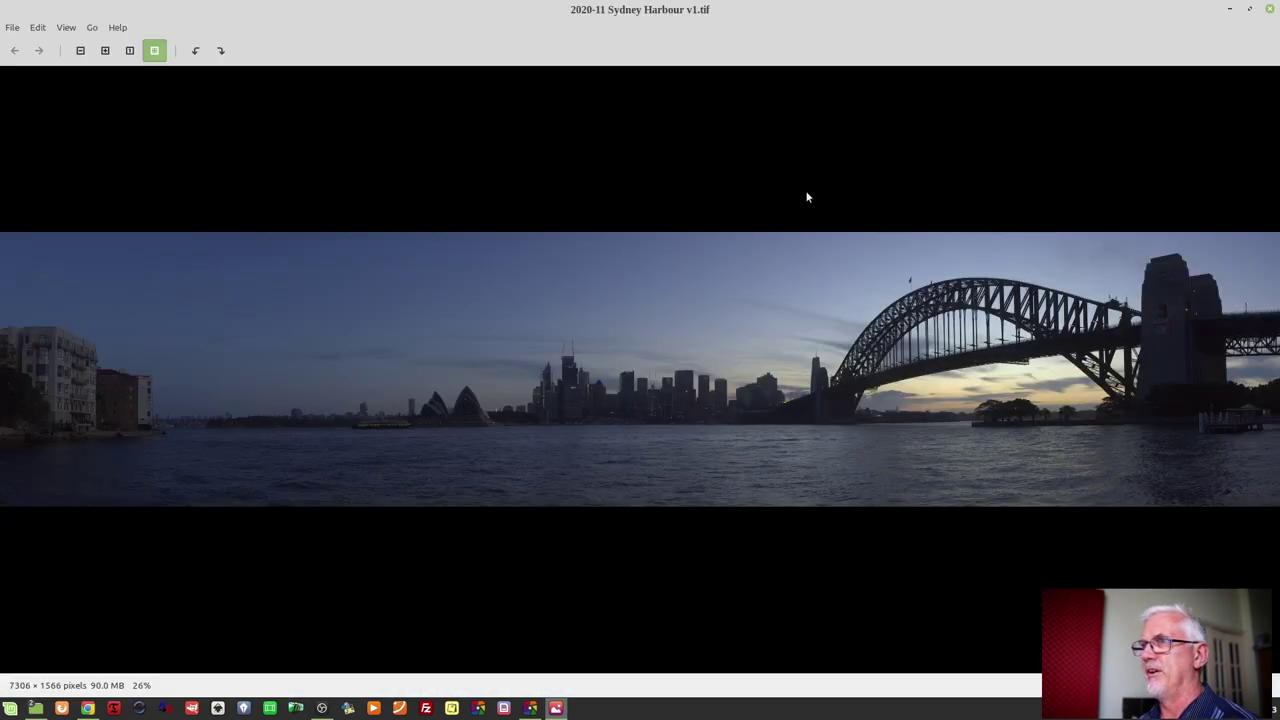
scroll(131, 391, up, 5)
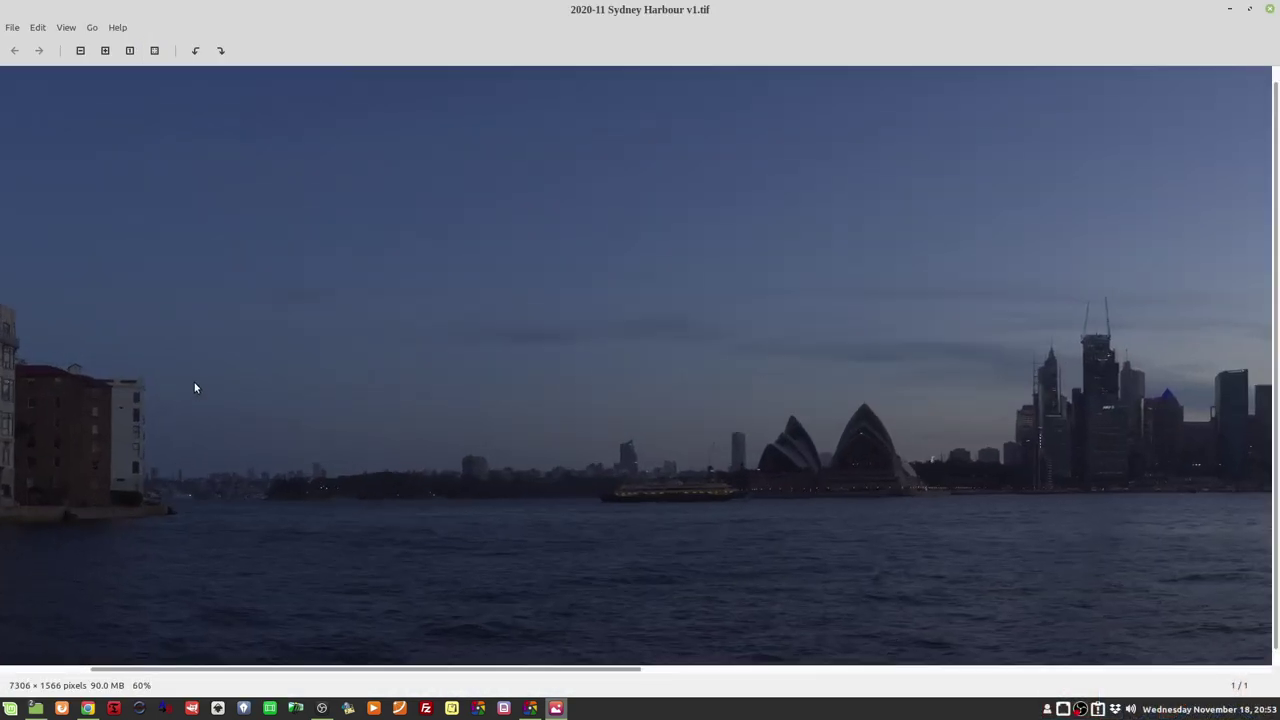
scroll(232, 431, up, 7)
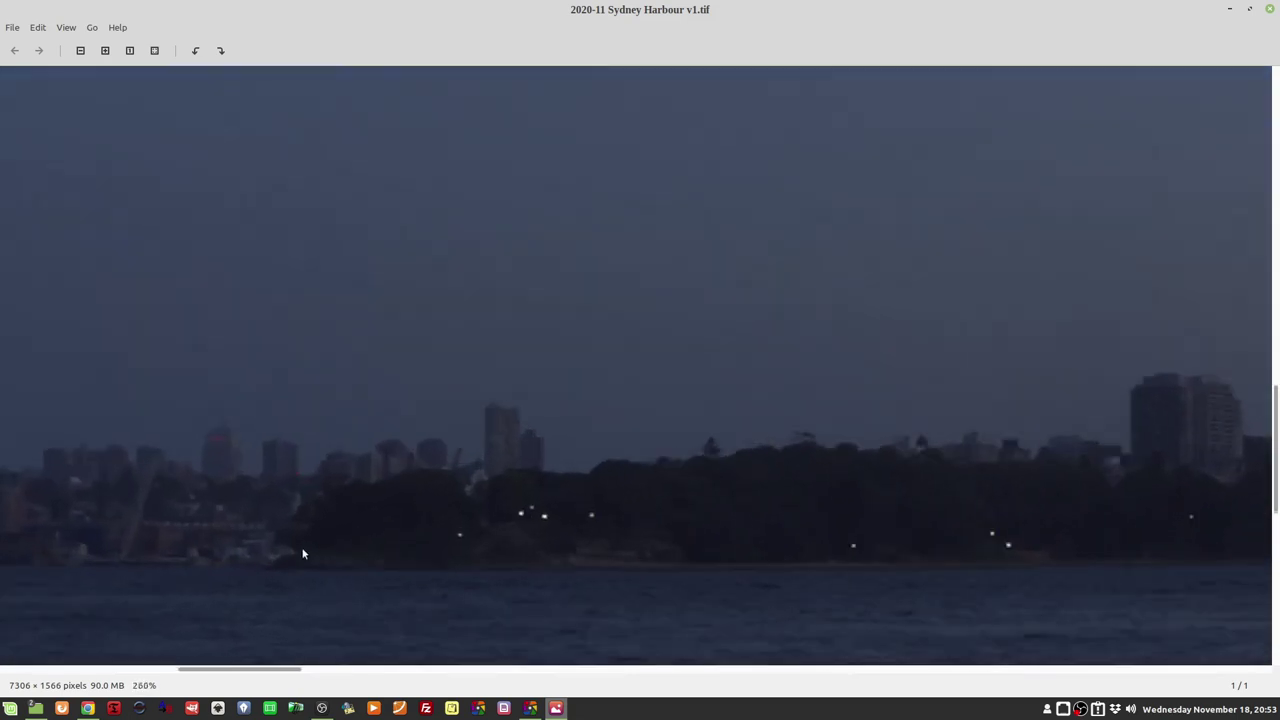
scroll(238, 562, down, 6)
drag(160, 557, 659, 438)
scroll(748, 426, down, 1)
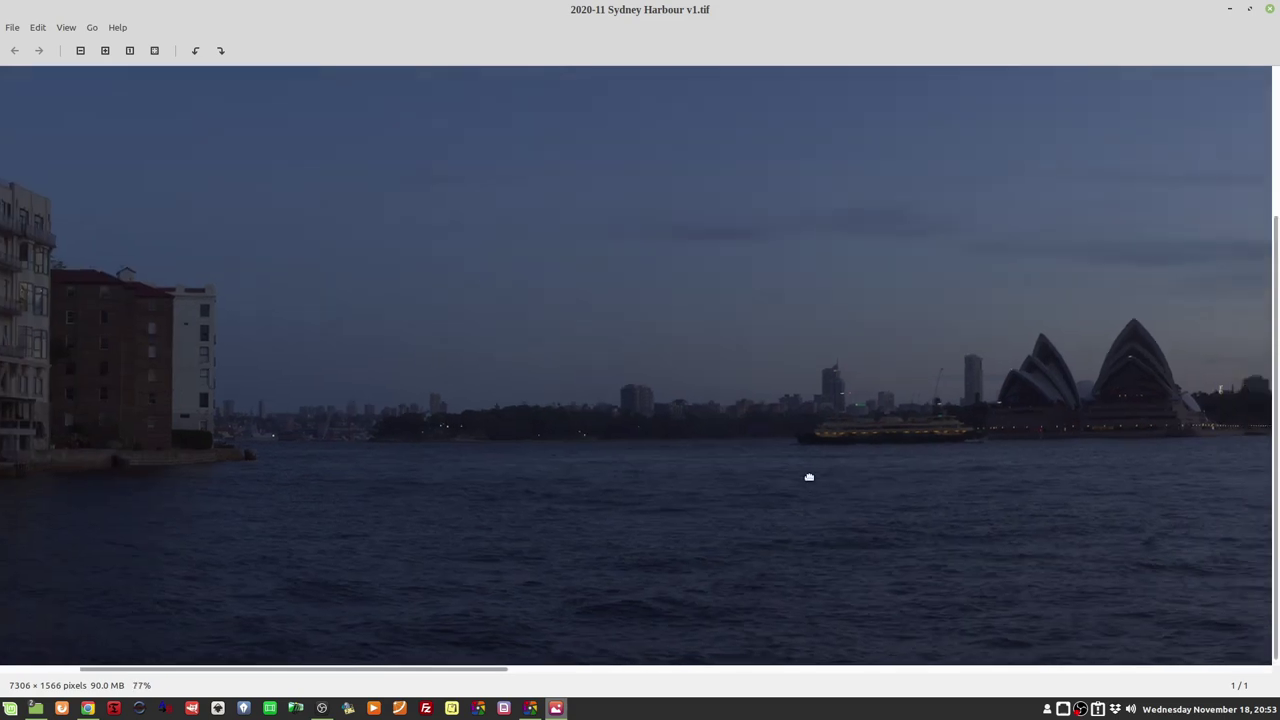
Step: Pan across the city skyline to the Harbour Bridge, back to the Opera House, then zoom out
drag(809, 477, 420, 470)
drag(1083, 431, 663, 490)
drag(1051, 449, 639, 456)
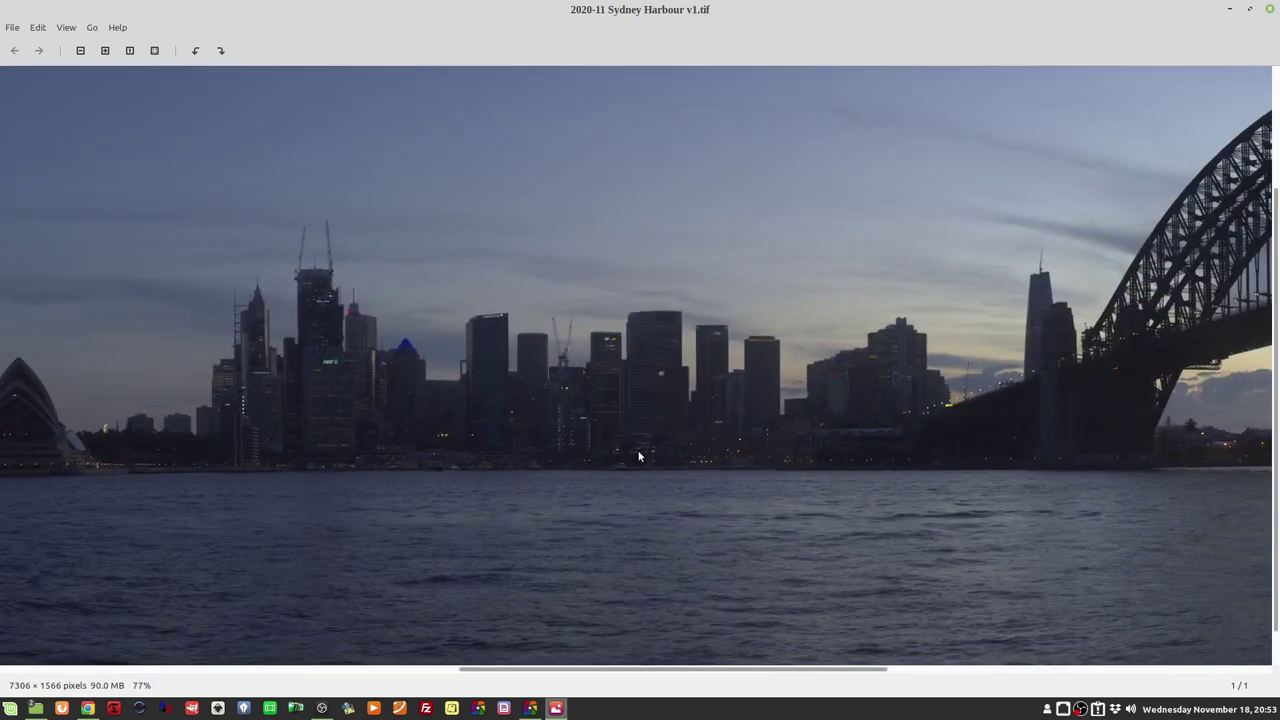
drag(1052, 450, 255, 508)
drag(728, 458, 371, 543)
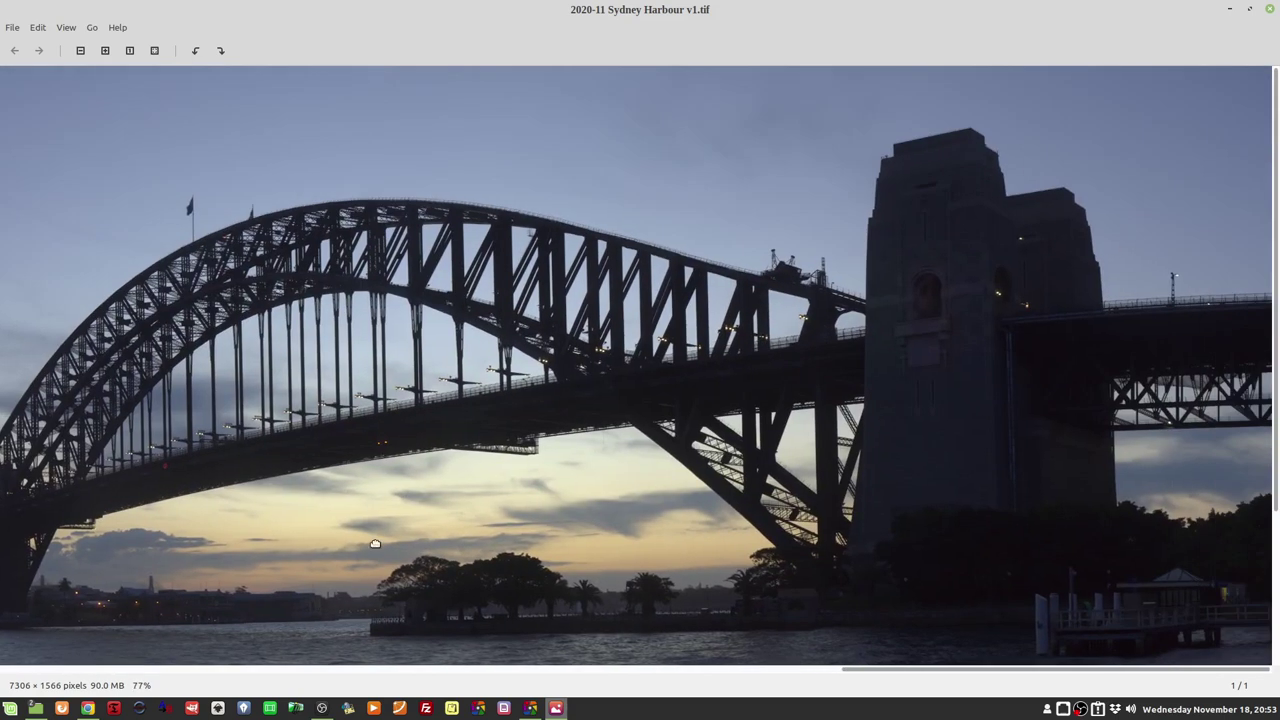
drag(278, 527, 1010, 352)
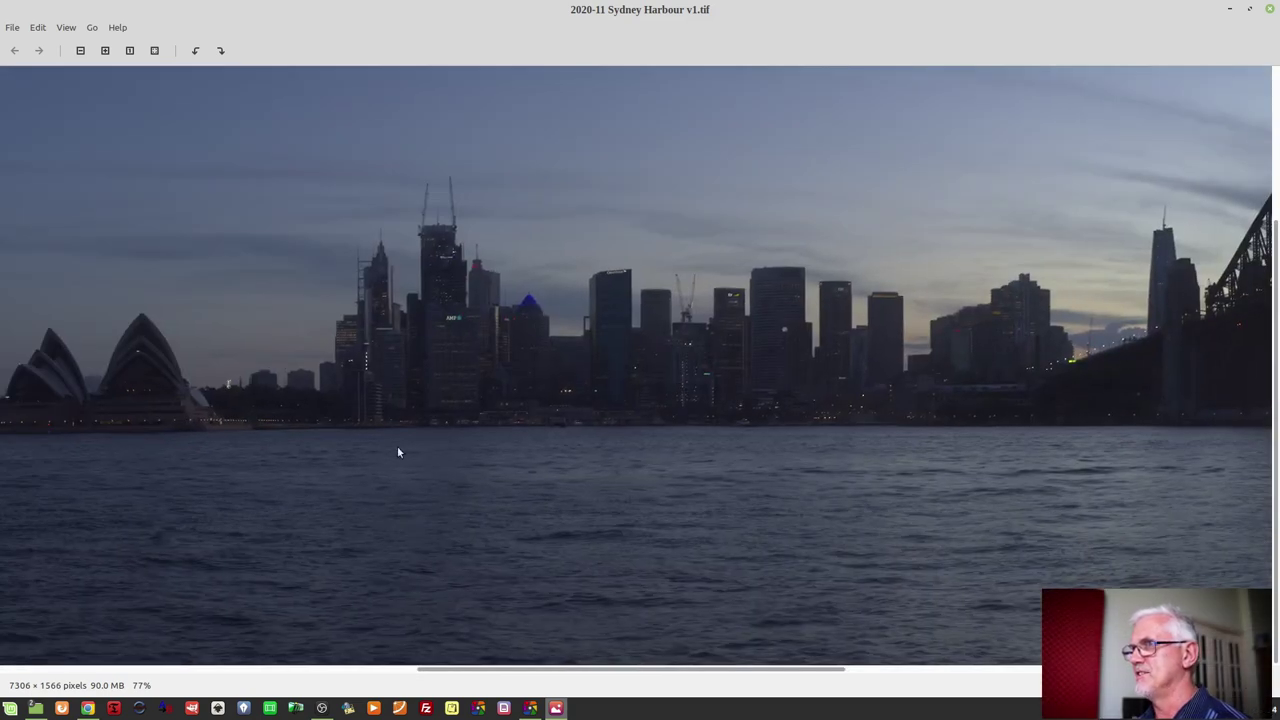
drag(397, 452, 640, 463)
scroll(534, 486, down, 3)
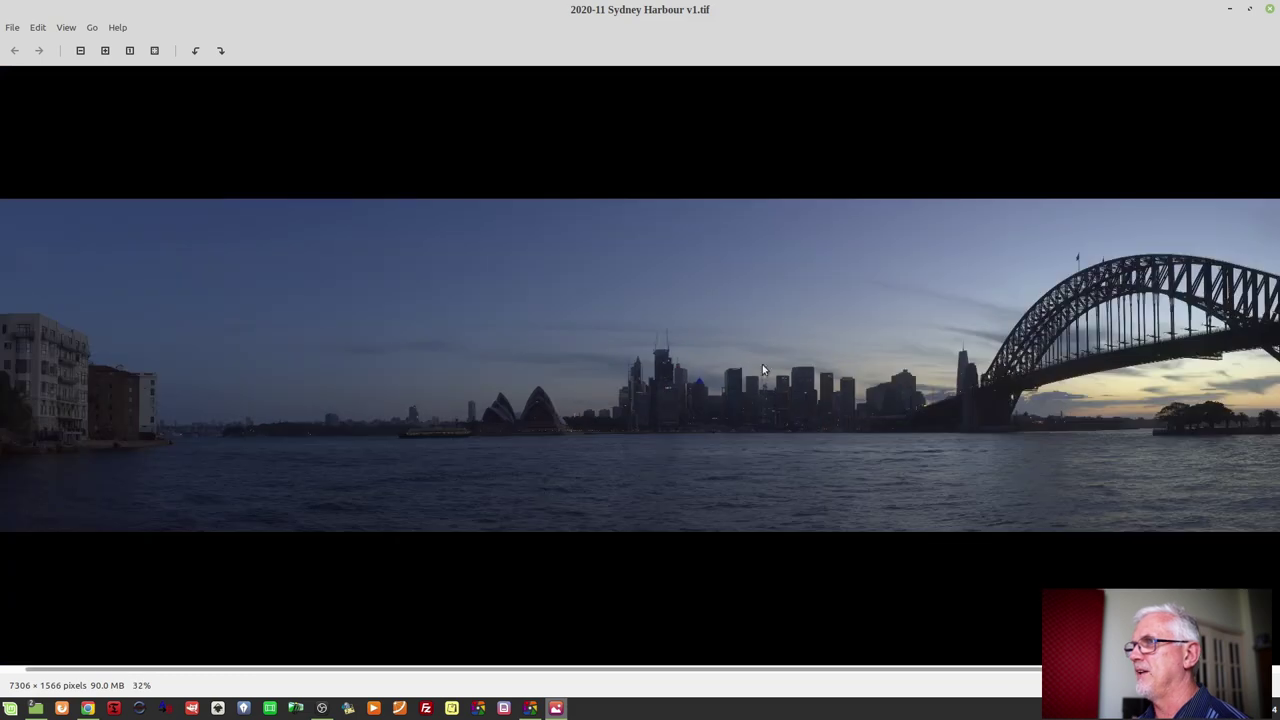